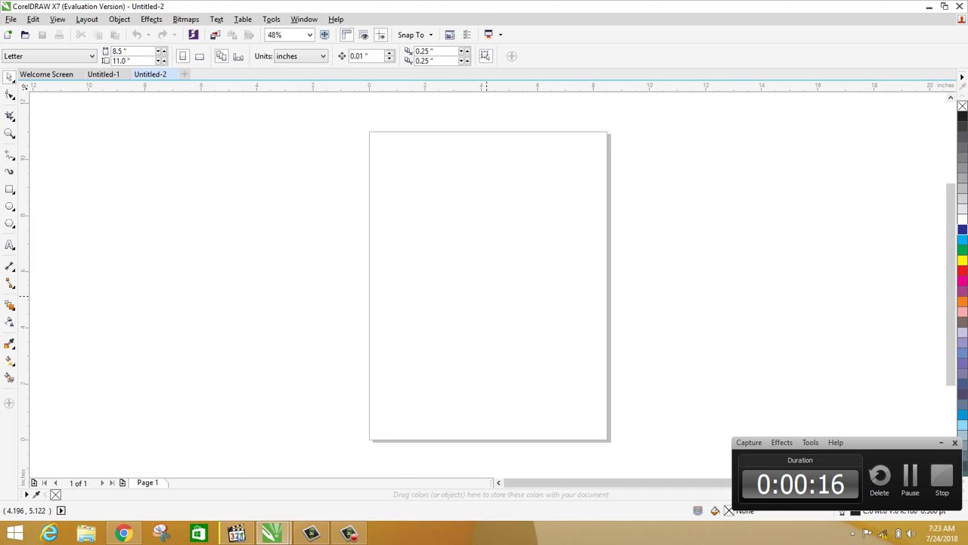
Draw a rectangle about 6.24 by 7.19 inches on the page and fill it with black
{"action": "left_click", "coordinate": [10, 223]}
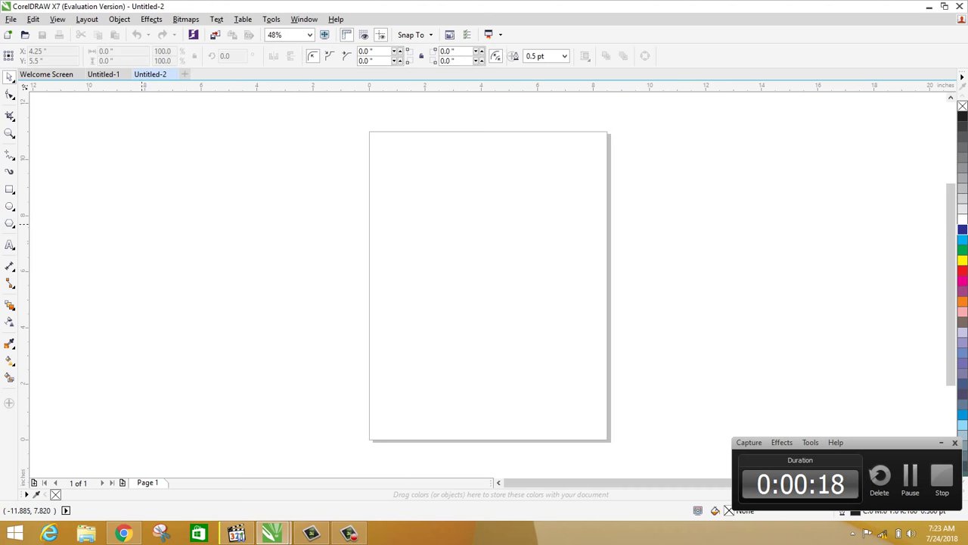
{"action": "left_click_drag", "start_coordinate": [387, 173], "coordinate": [563, 374]}
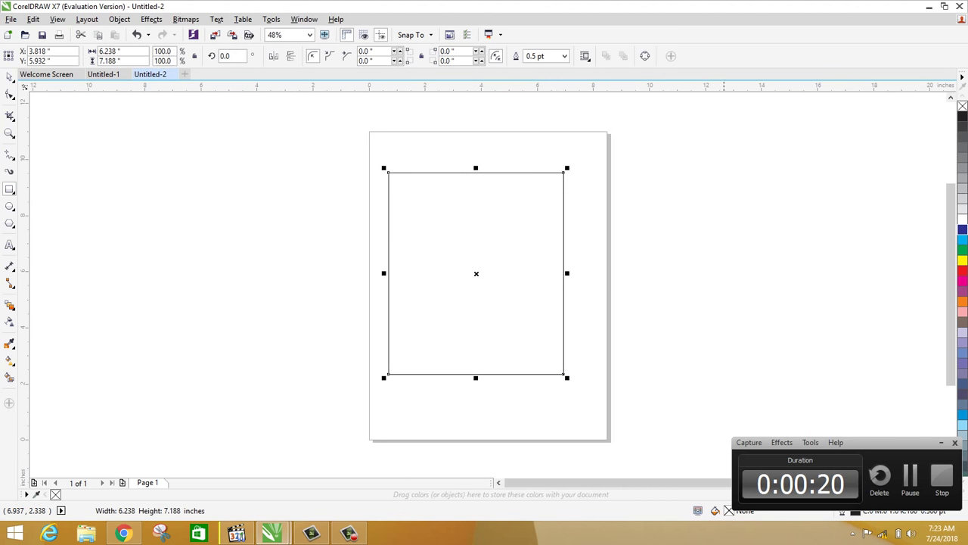
{"action": "left_click", "coordinate": [963, 116]}
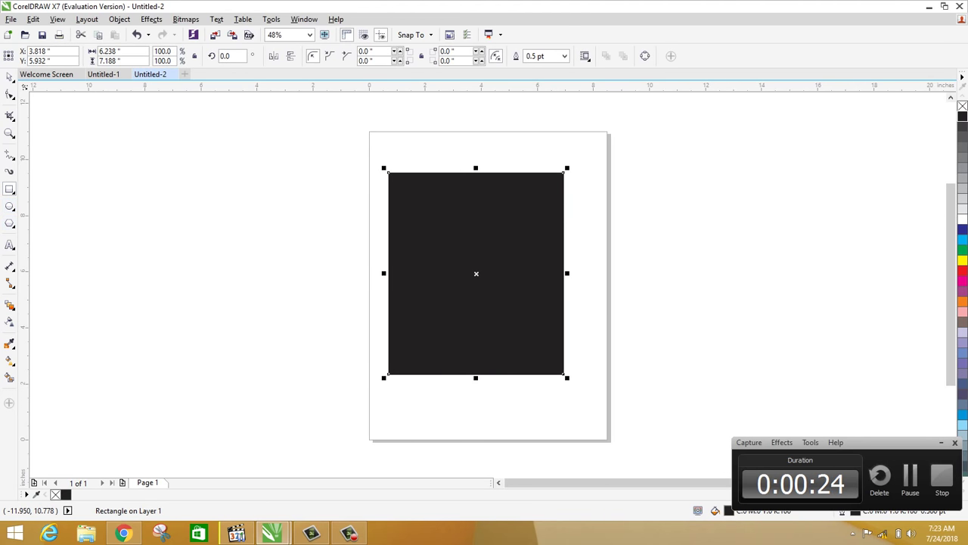
Draw a narrow vertical rectangle about 0.24 by 6.3 inches and place it just outside the page beside the black rectangle
{"action": "mouse_move", "coordinate": [215, 195]}
{"action": "left_mouse_down"}
{"action": "mouse_move", "coordinate": [234, 264]}
{"action": "mouse_move", "coordinate": [221, 373]}
{"action": "left_mouse_up"}
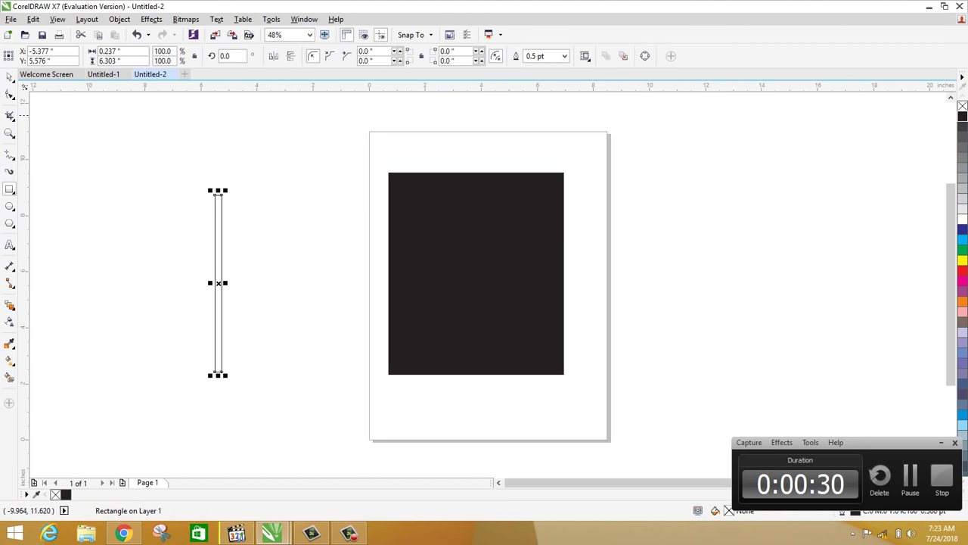
{"action": "left_click", "coordinate": [9, 76]}
{"action": "left_click_drag", "start_coordinate": [233, 240], "coordinate": [330, 234]}
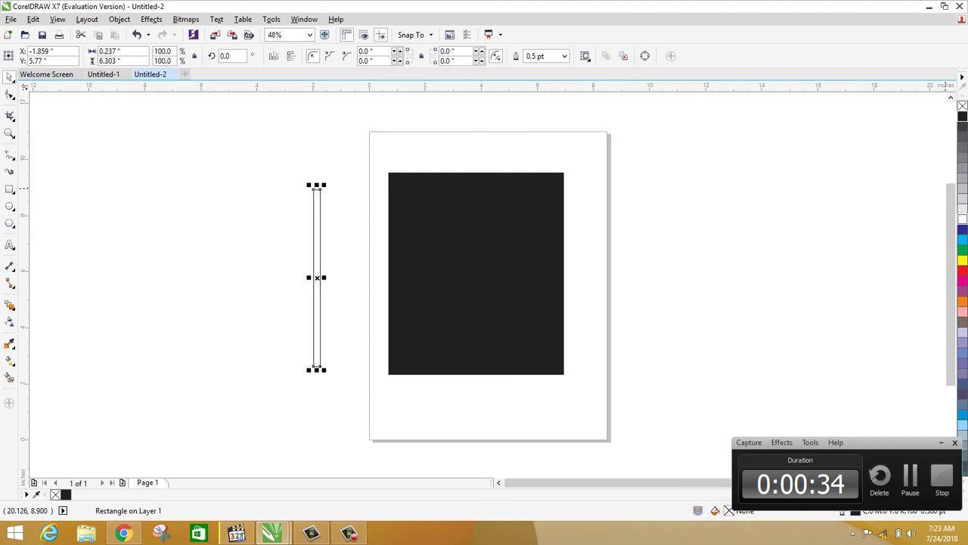
Give the narrow rectangle a white fill and white outline and move it to the middle of the black rectangle
{"action": "left_click", "coordinate": [963, 218]}
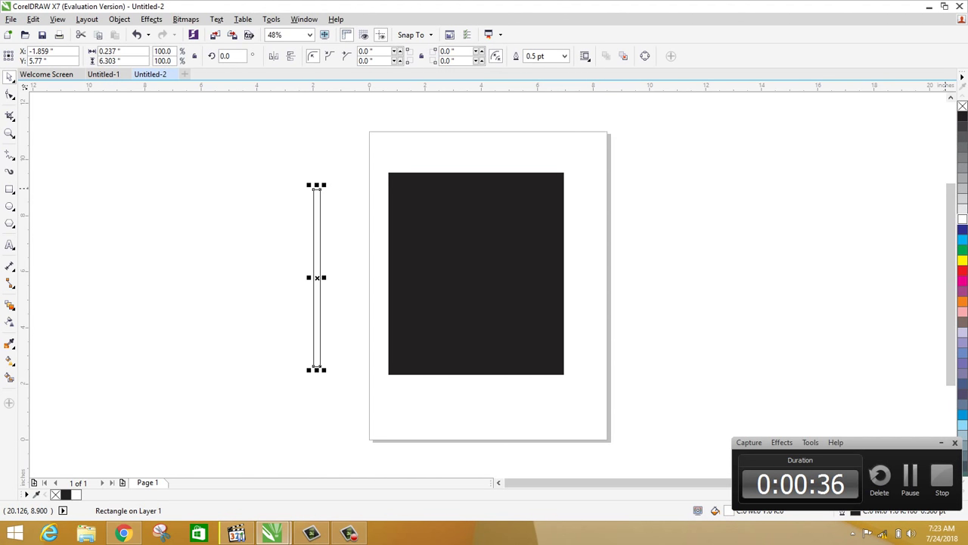
{"action": "right_click", "coordinate": [962, 218]}
{"action": "left_click_drag", "start_coordinate": [320, 290], "coordinate": [472, 288]}
Convert the white rectangle to curves for node editing
{"action": "scroll", "coordinate": [486, 213], "scroll_direction": "up", "scroll_amount": 2}
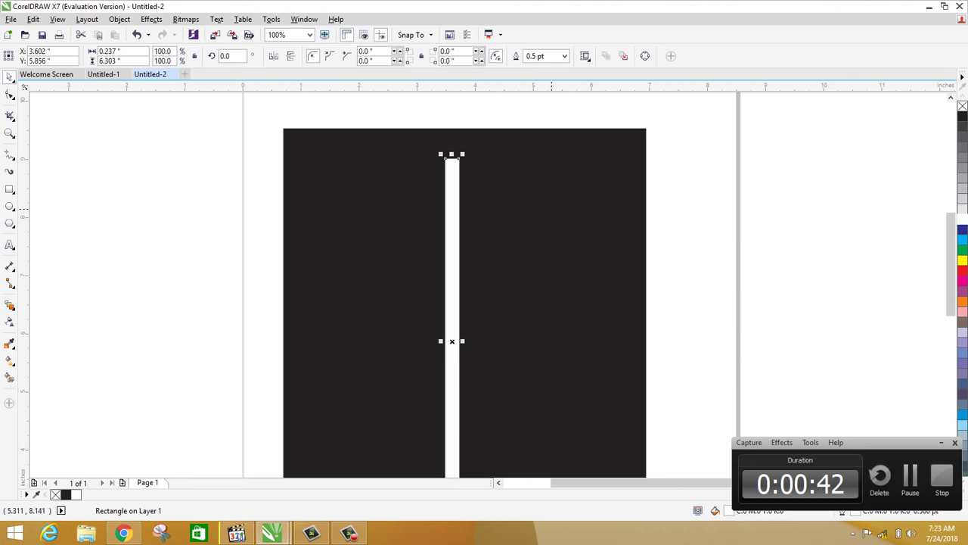
{"action": "key", "text": "F10"}
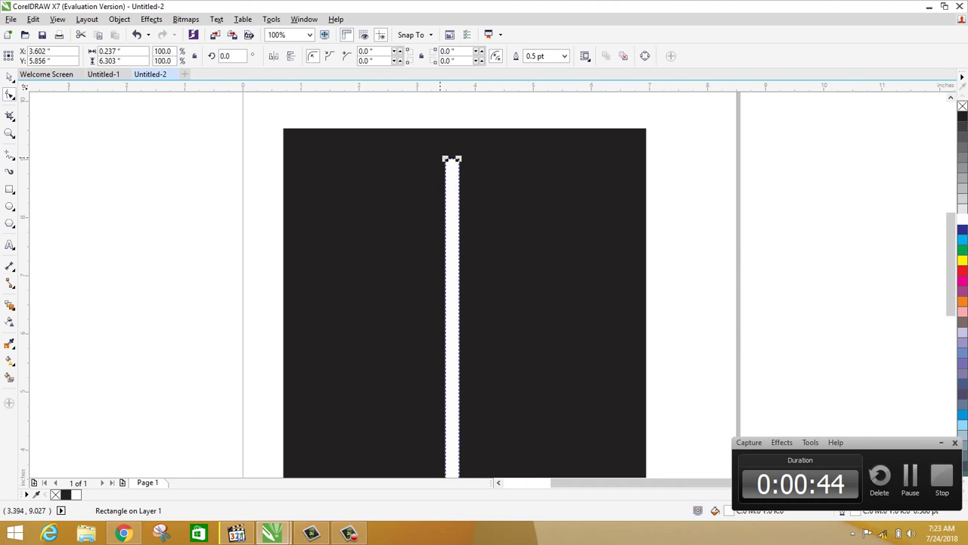
{"action": "right_click", "coordinate": [452, 159]}
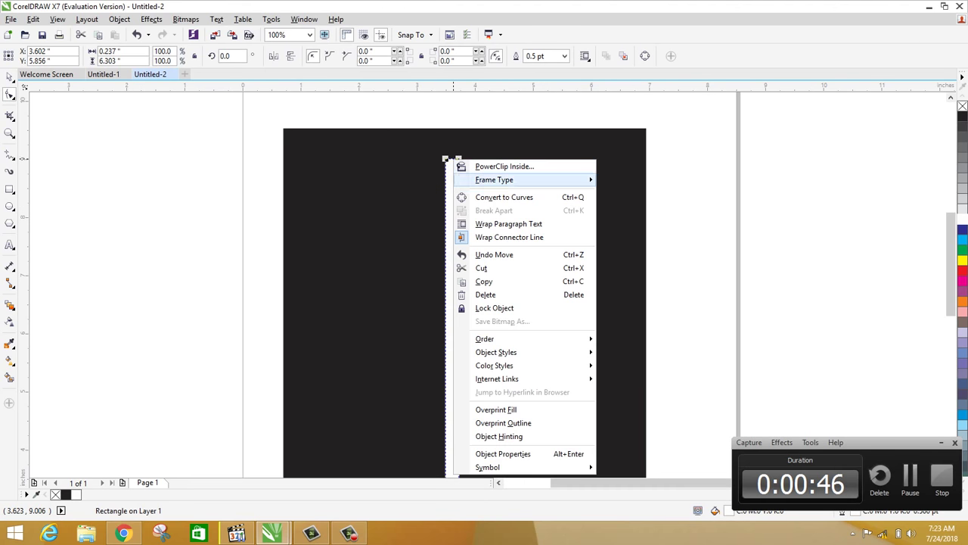
{"action": "left_click", "coordinate": [496, 197]}
Add a node at the middle of the white shape's top edge and delete both upper corner nodes to form a point
{"action": "scroll", "coordinate": [446, 160], "scroll_direction": "up", "scroll_amount": 1}
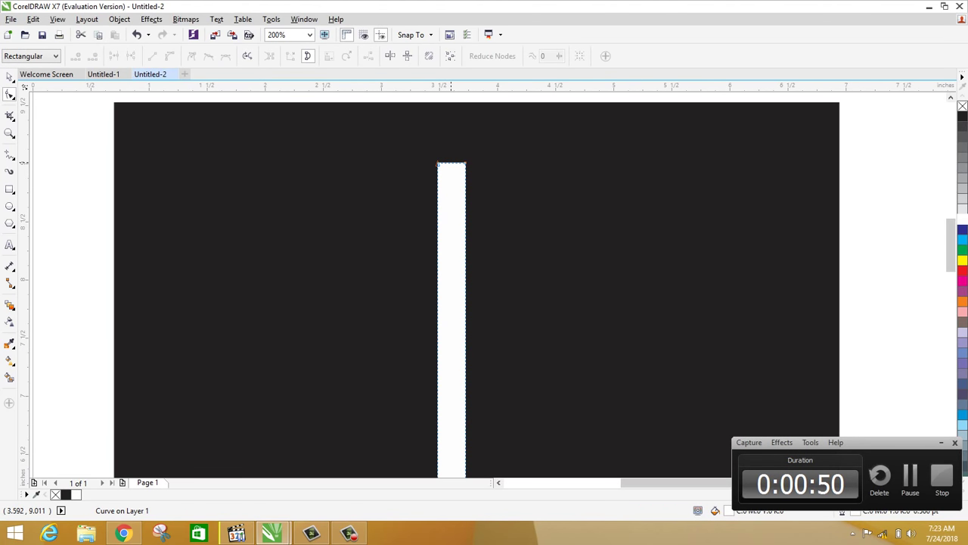
{"action": "left_click", "coordinate": [452, 163]}
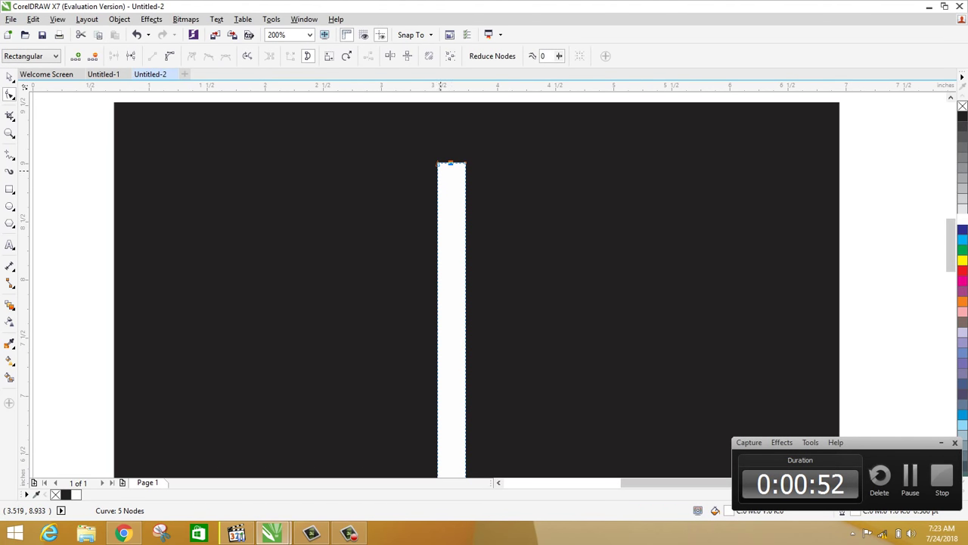
{"action": "double_click", "coordinate": [438, 164]}
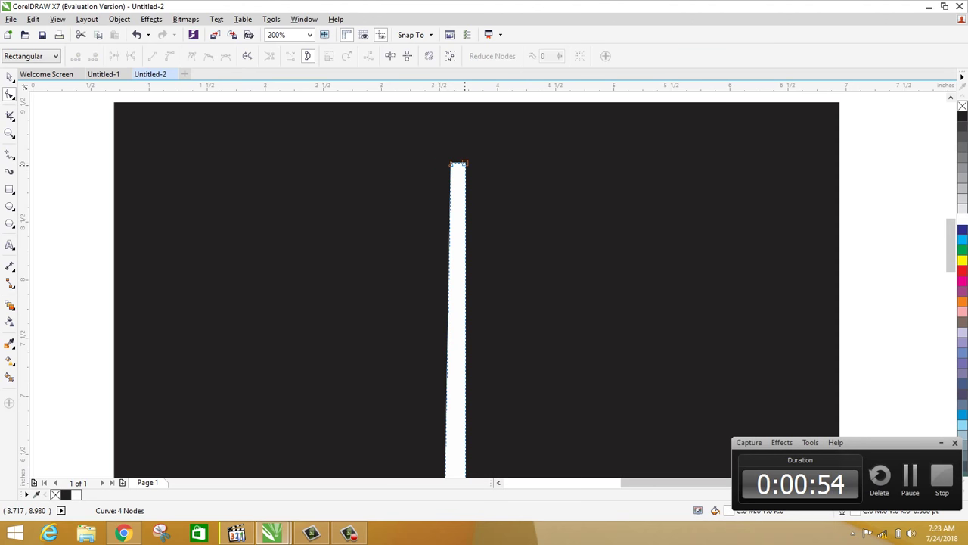
{"action": "double_click", "coordinate": [464, 163]}
{"action": "scroll", "coordinate": [521, 167], "scroll_direction": "down", "scroll_amount": 2}
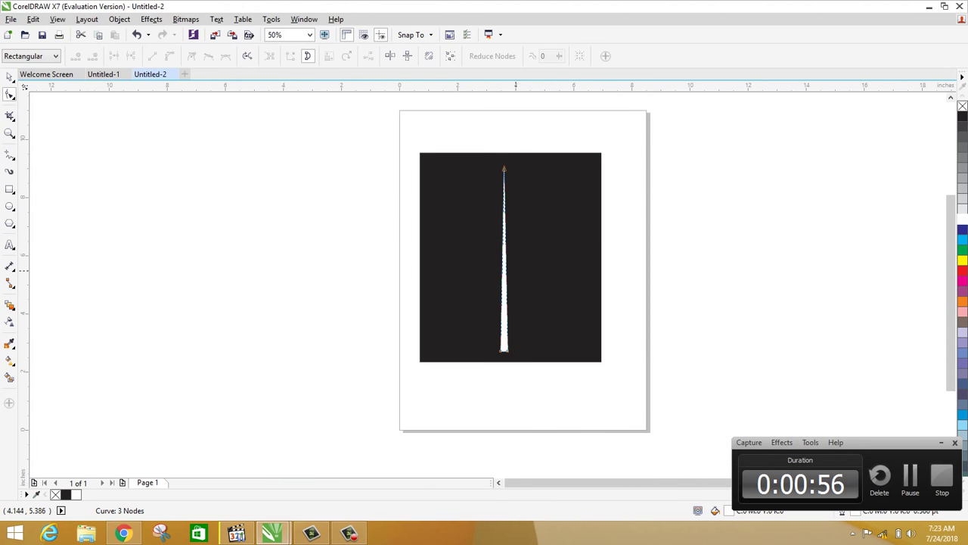
Add nodes halfway along the white shape's left edge and mid-bottom, and delete both lower corner nodes to taper the lower end
{"action": "scroll", "coordinate": [516, 270], "scroll_direction": "up", "scroll_amount": 2}
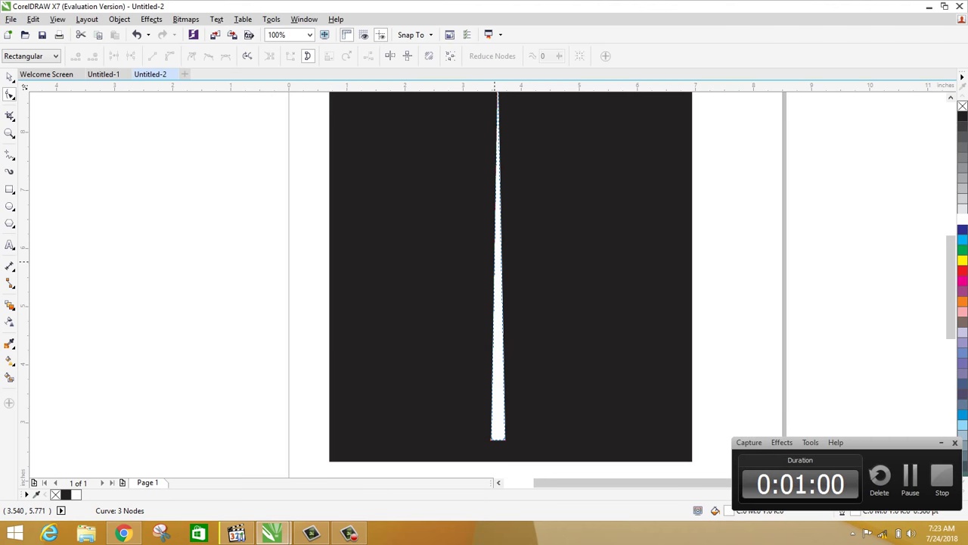
{"action": "double_click", "coordinate": [494, 261]}
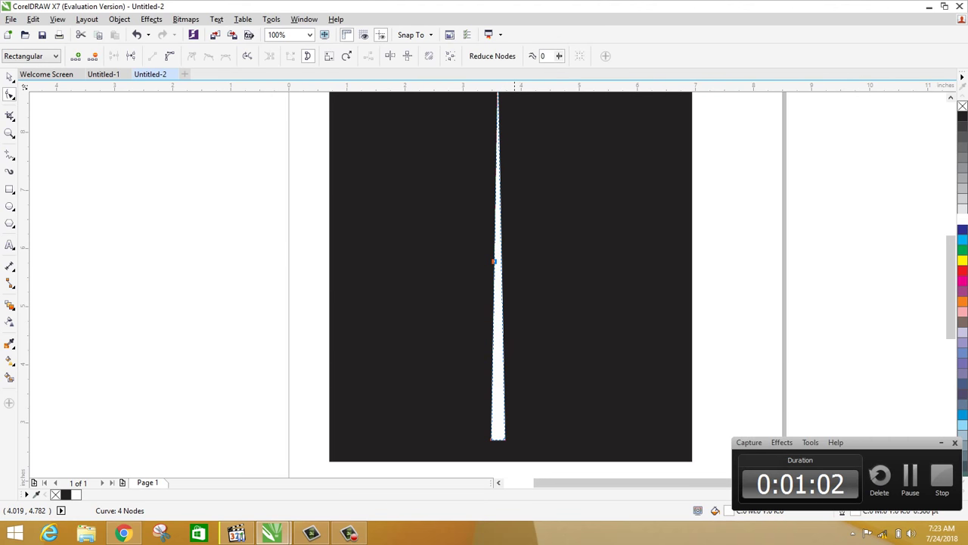
{"action": "double_click", "coordinate": [497, 440]}
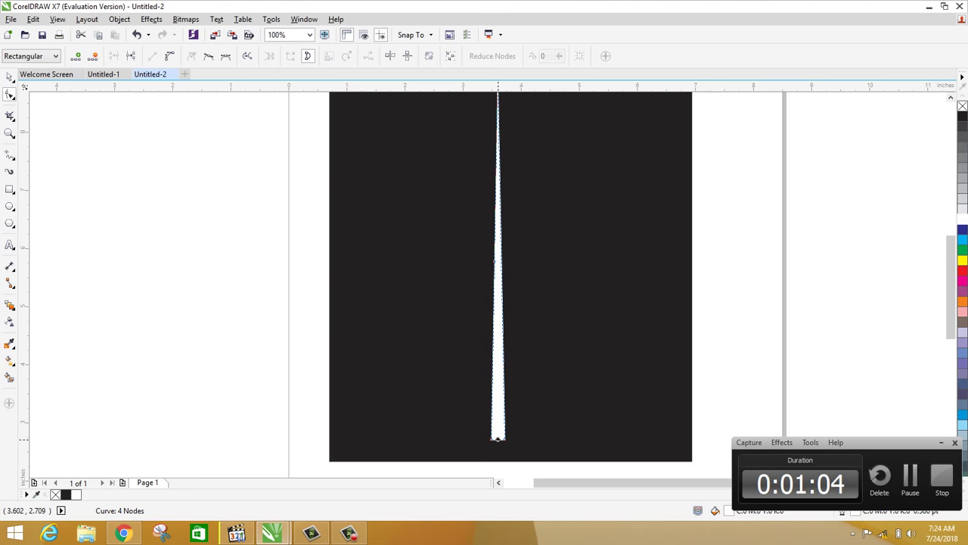
{"action": "double_click", "coordinate": [504, 438]}
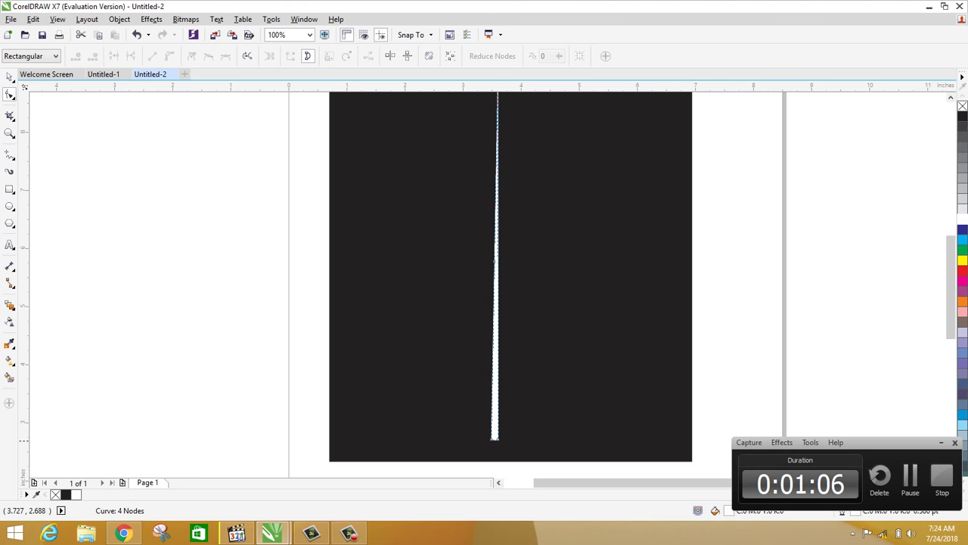
{"action": "double_click", "coordinate": [493, 438]}
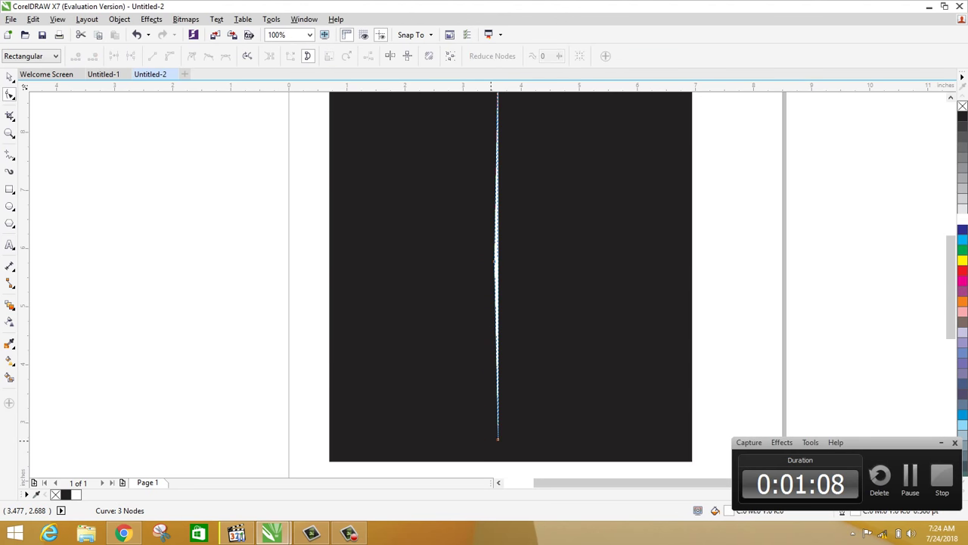
Create a copy of the white sliver rotated about 90 degrees around its center to form a cross
{"action": "scroll", "coordinate": [592, 295], "scroll_direction": "down", "scroll_amount": 1}
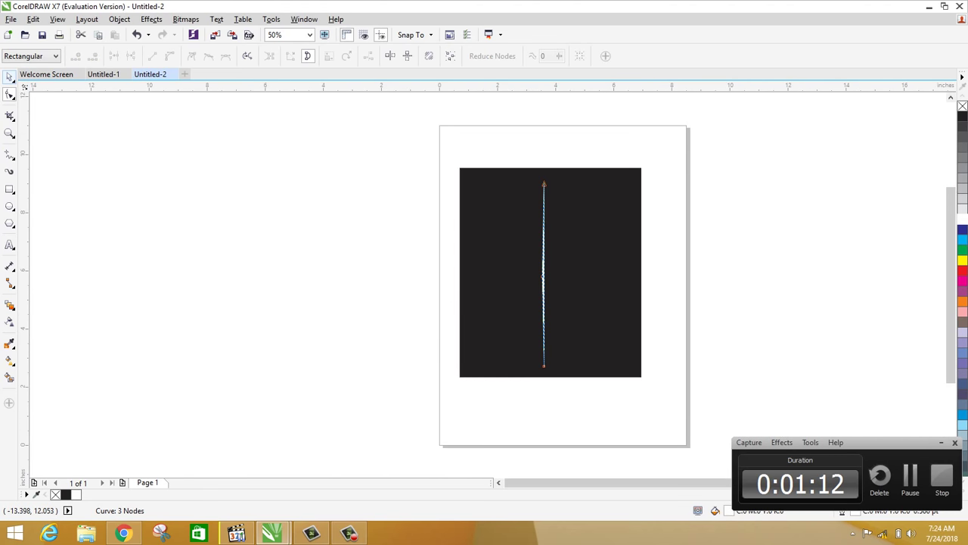
{"action": "key", "text": "space"}
{"action": "scroll", "coordinate": [562, 268], "scroll_direction": "up", "scroll_amount": 1}
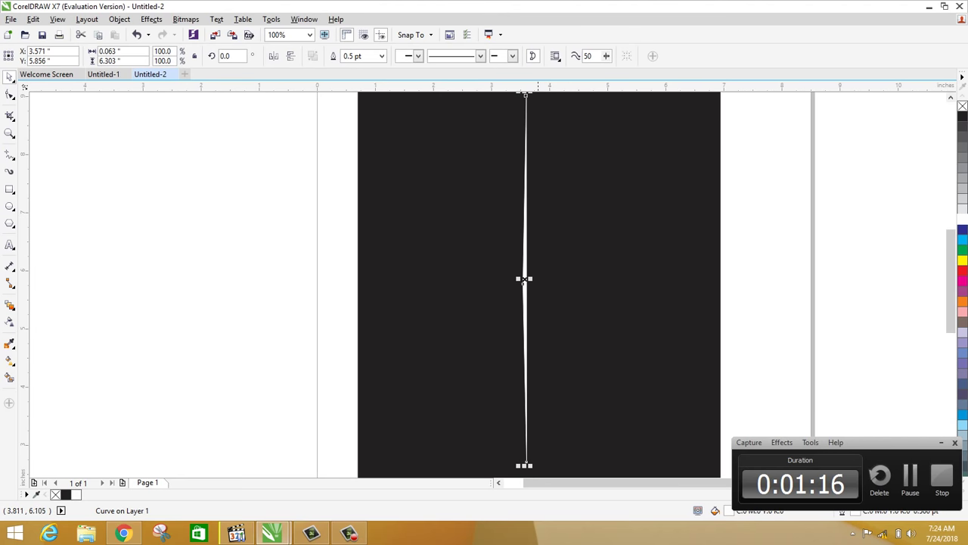
{"action": "left_click", "coordinate": [524, 279]}
{"action": "left_click_drag", "start_coordinate": [528, 464], "coordinate": [704, 277]}
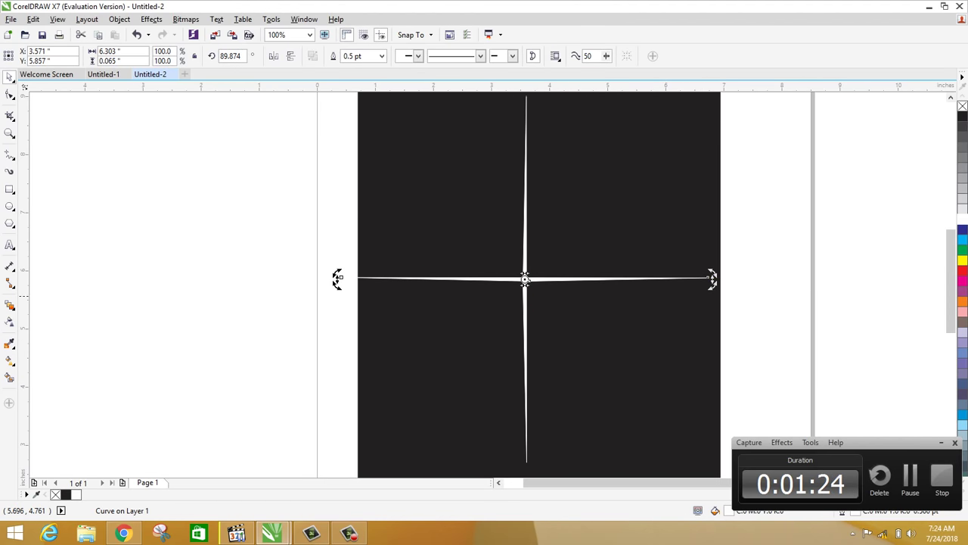
{"action": "key", "text": "Escape"}
Select the two white slivers without the black rectangle and rotate them about 10 degrees clockwise
{"action": "scroll", "coordinate": [527, 258], "scroll_direction": "down", "scroll_amount": 2}
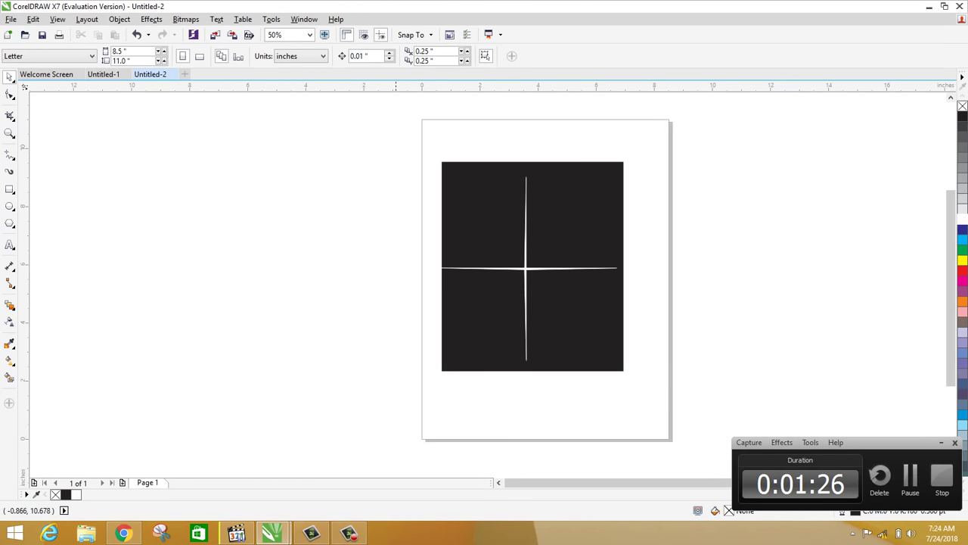
{"action": "left_click_drag", "start_coordinate": [392, 123], "coordinate": [667, 398]}
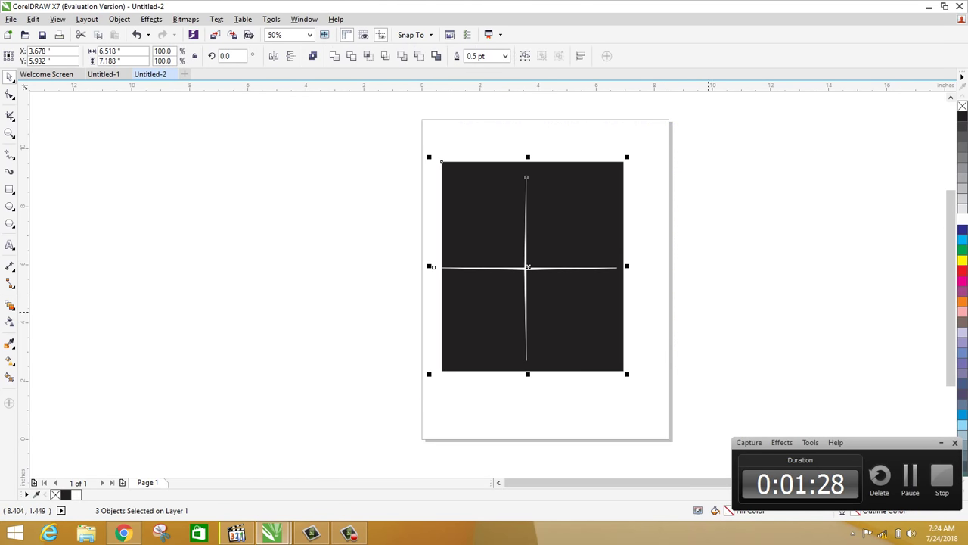
{"action": "left_click", "coordinate": [709, 312]}
{"action": "left_click_drag", "start_coordinate": [420, 162], "coordinate": [439, 167]}
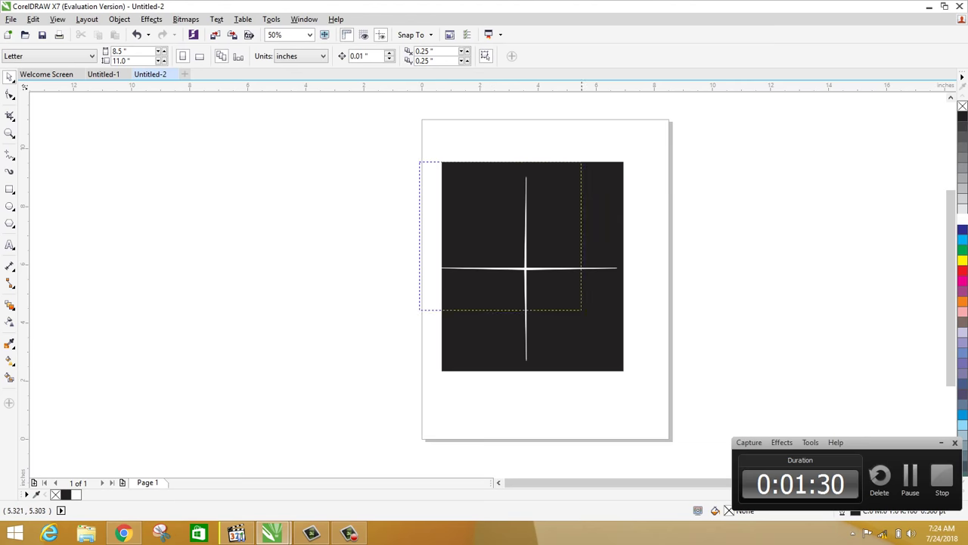
{"action": "left_click_drag", "start_coordinate": [581, 309], "coordinate": [628, 365]}
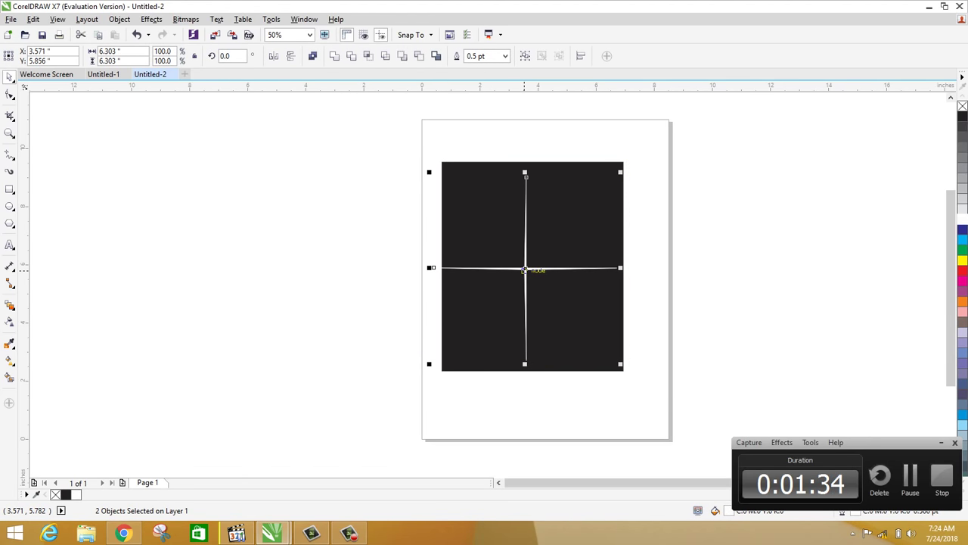
{"action": "left_click", "coordinate": [525, 269]}
{"action": "left_click_drag", "start_coordinate": [621, 173], "coordinate": [642, 188]}
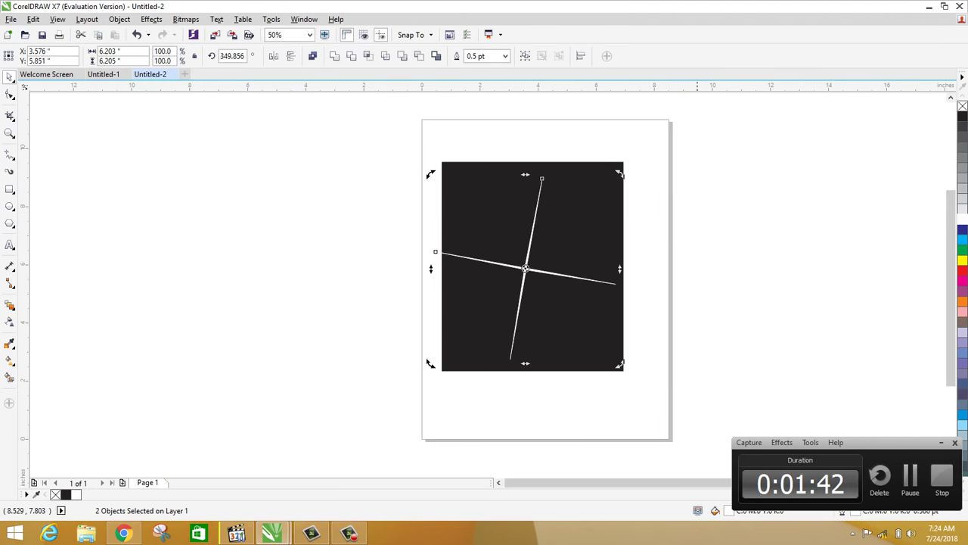
{"action": "key", "text": "Escape"}
Group the two crossed white slivers
{"action": "left_click_drag", "start_coordinate": [401, 145], "coordinate": [618, 364]}
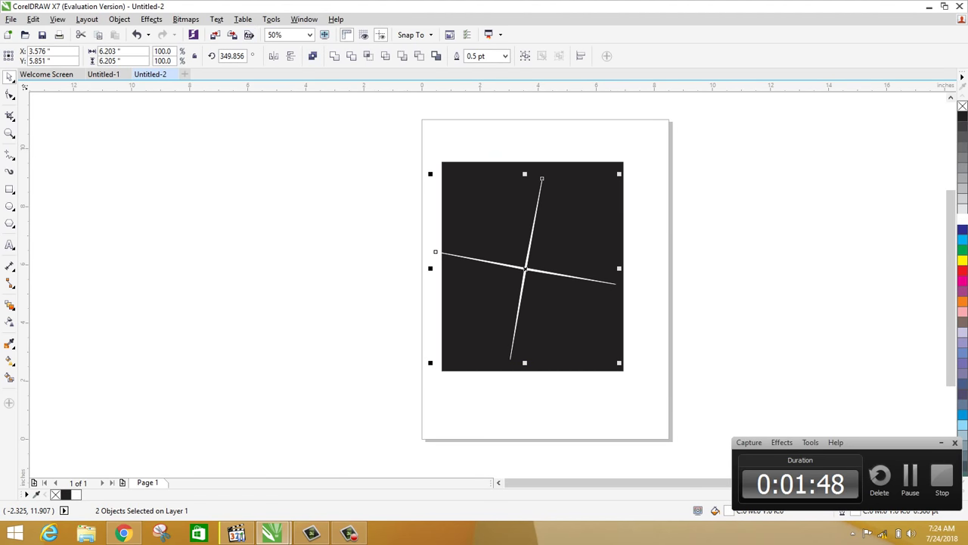
{"action": "left_click", "coordinate": [119, 19]}
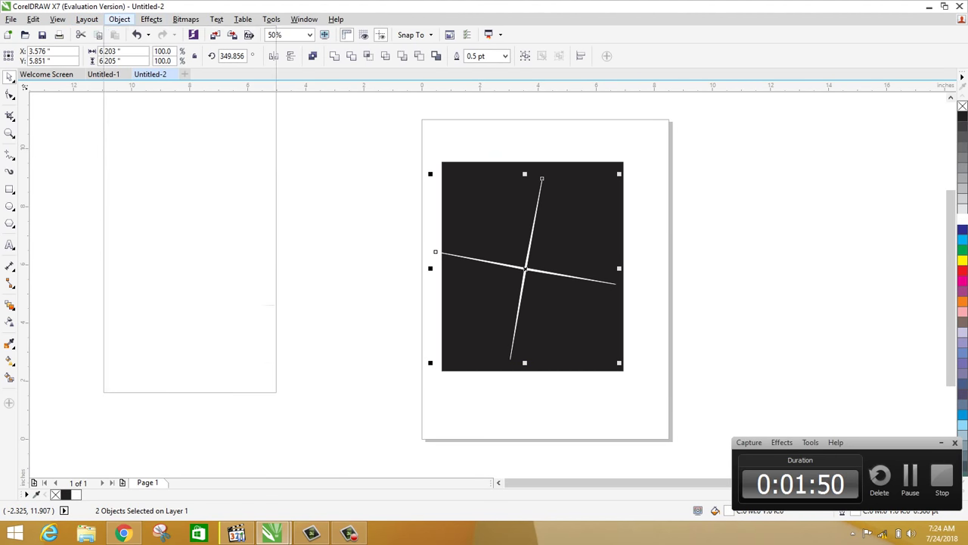
{"action": "mouse_move", "coordinate": [189, 218]}
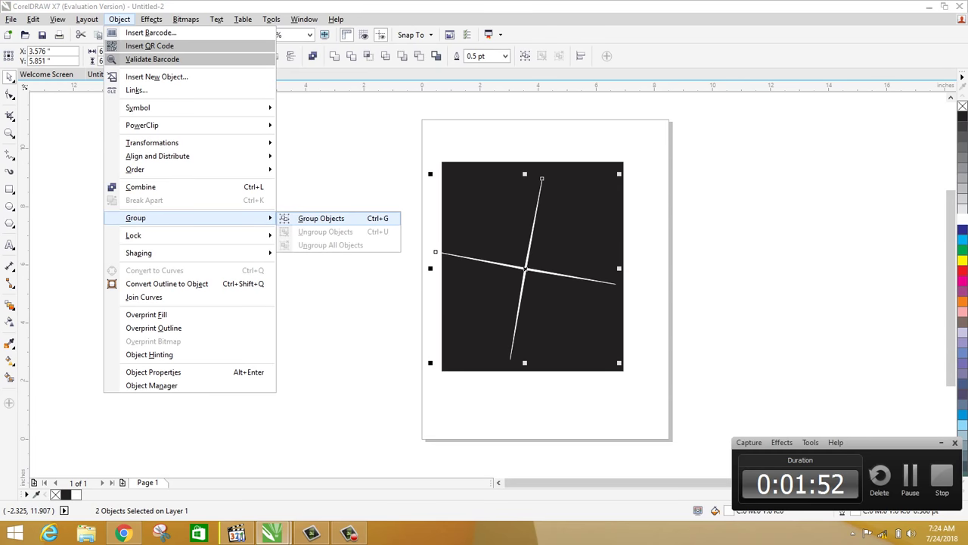
{"action": "left_click", "coordinate": [321, 217]}
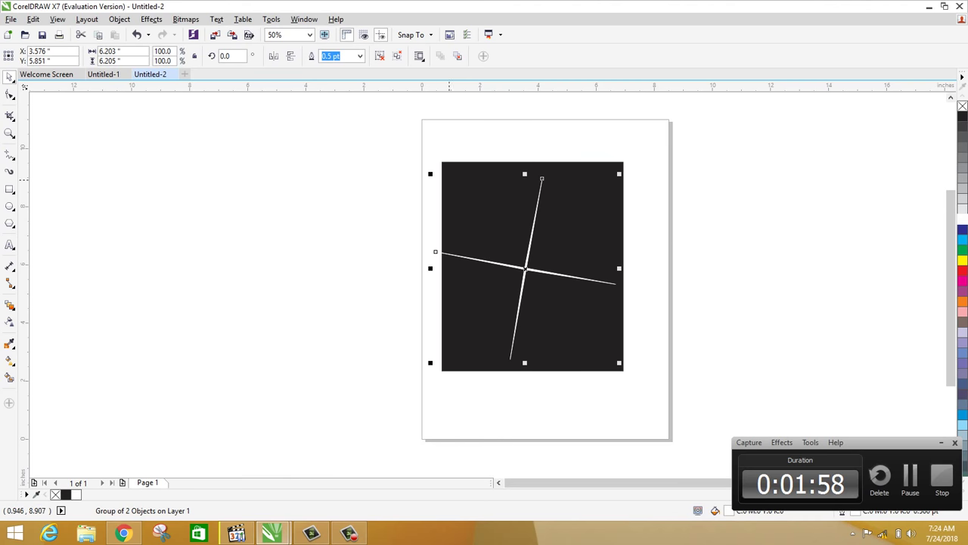
Create a concentric copy of the cross group scaled to about 81% and rotate it about 39 degrees clockwise
{"action": "left_click_drag", "start_coordinate": [430, 174], "coordinate": [463, 184]}
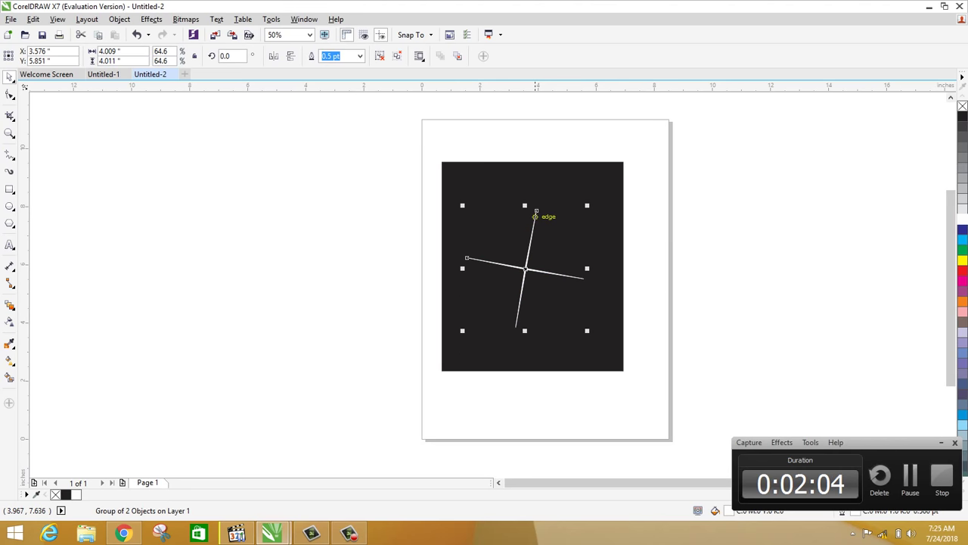
{"action": "key", "text": "ctrl+z"}
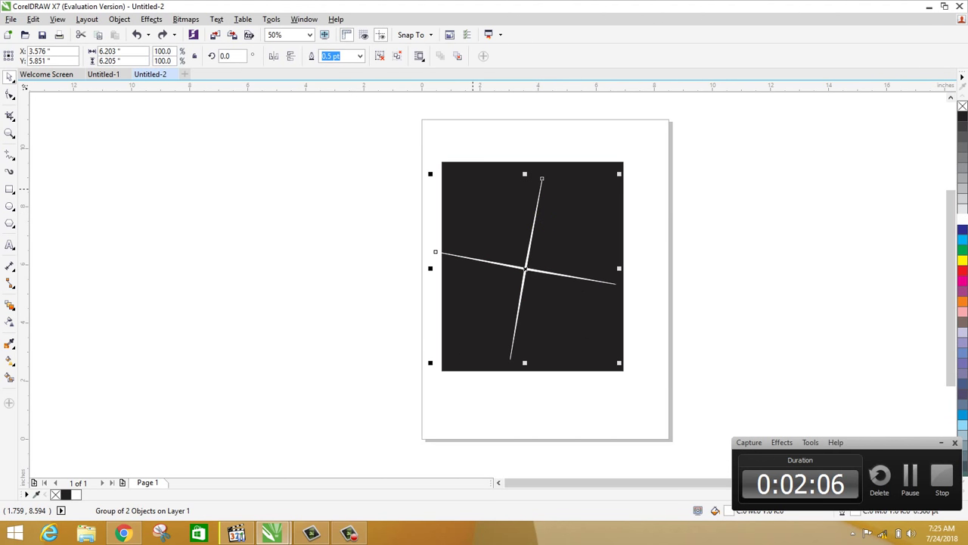
{"action": "left_click_drag", "start_coordinate": [431, 174], "coordinate": [449, 190]}
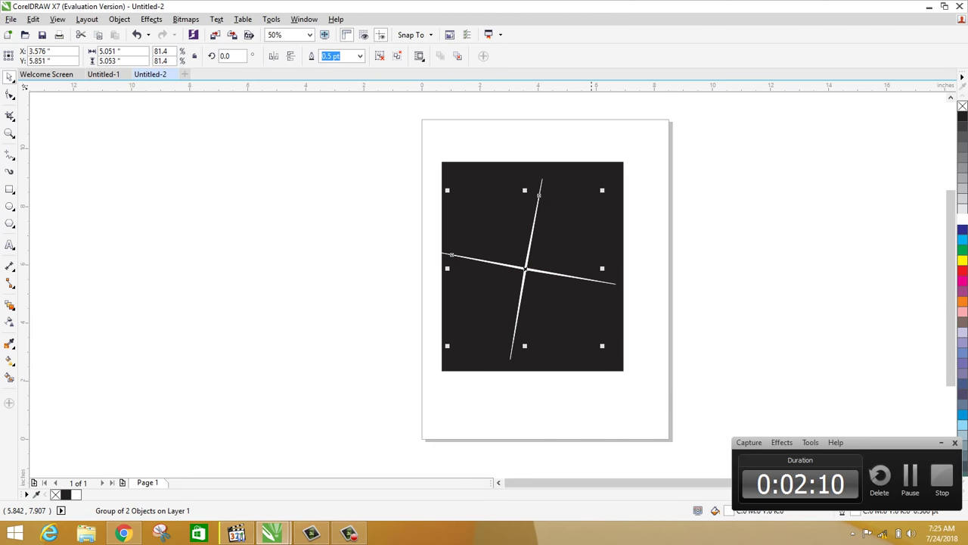
{"action": "left_click", "coordinate": [525, 270]}
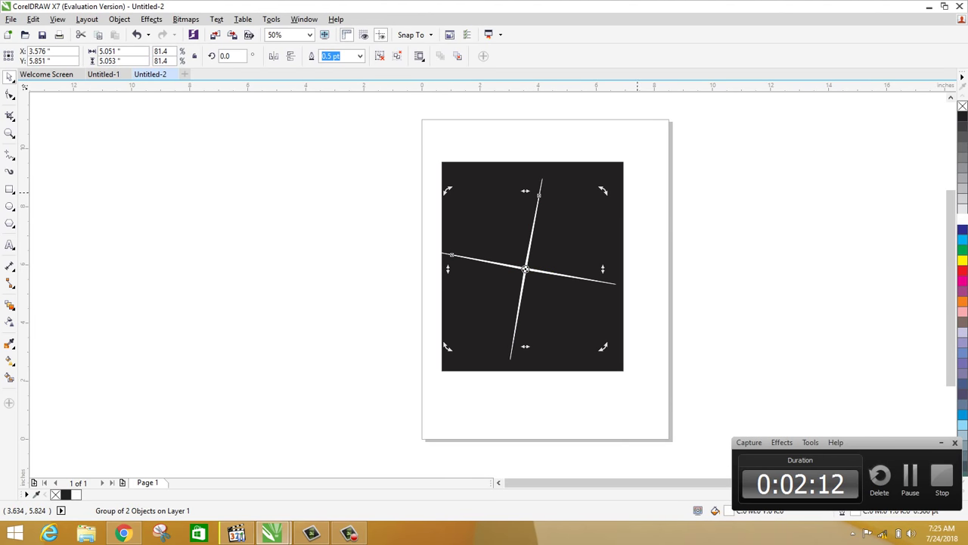
{"action": "left_click_drag", "start_coordinate": [607, 190], "coordinate": [639, 259]}
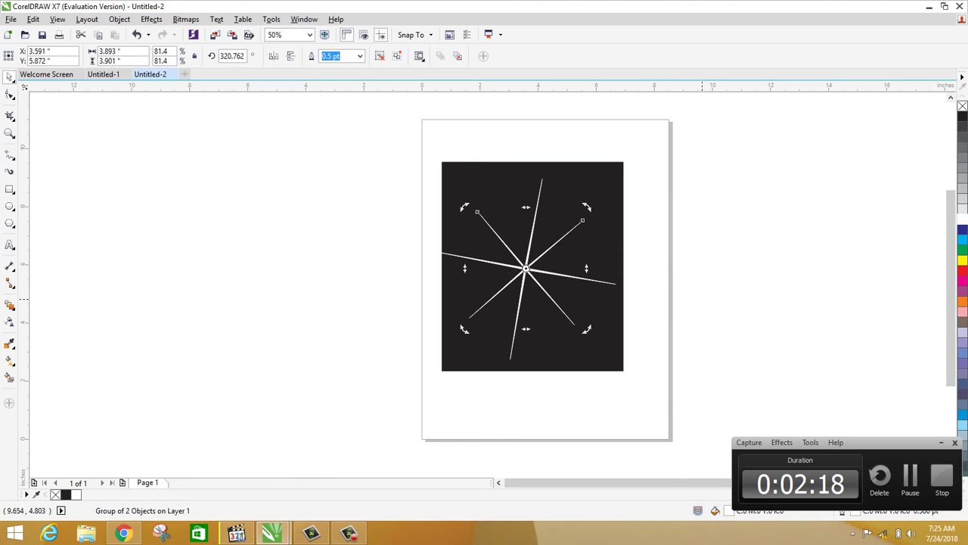
Draw an ellipse about 2.58 in wide and 2.83 in high and move it onto the empty area beside the page
{"action": "left_click", "coordinate": [746, 322]}
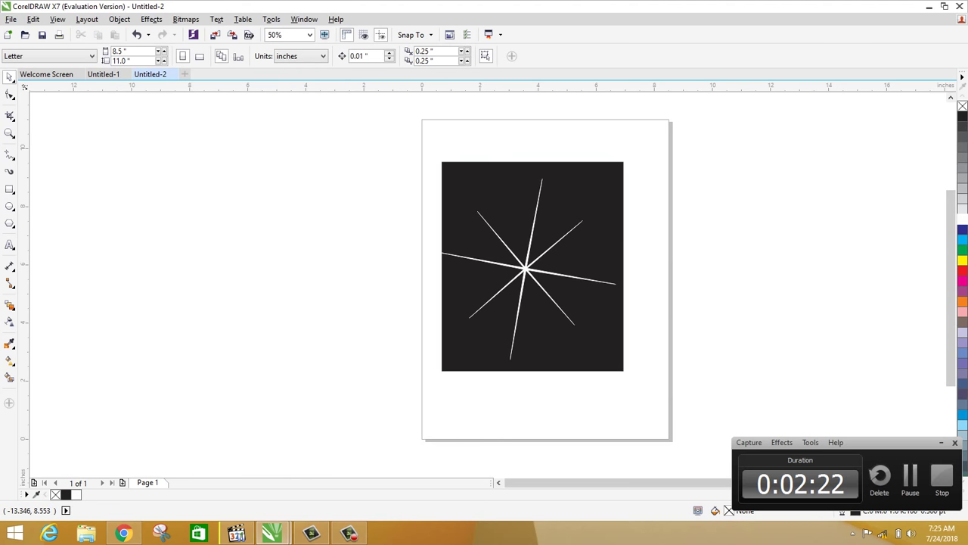
{"action": "left_click", "coordinate": [9, 206]}
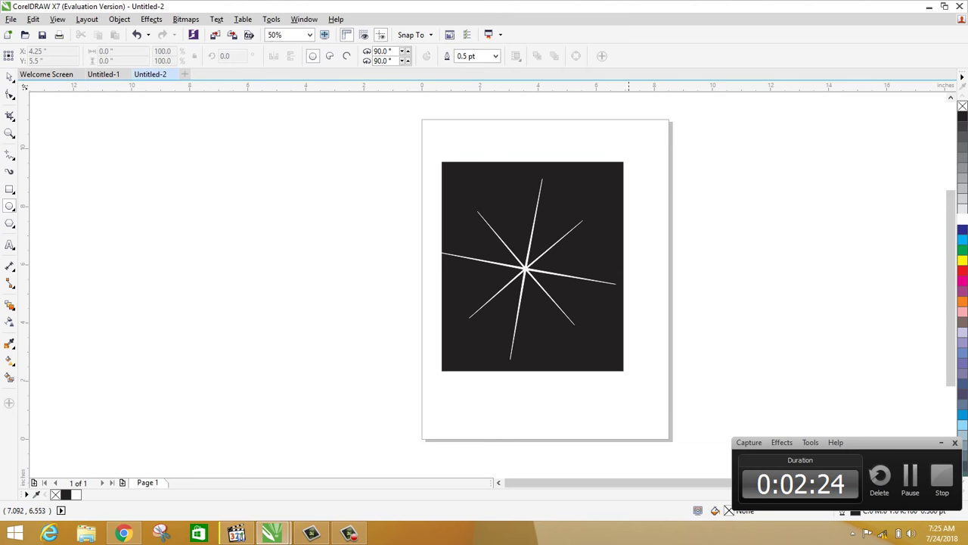
{"action": "left_click_drag", "start_coordinate": [641, 213], "coordinate": [716, 295]}
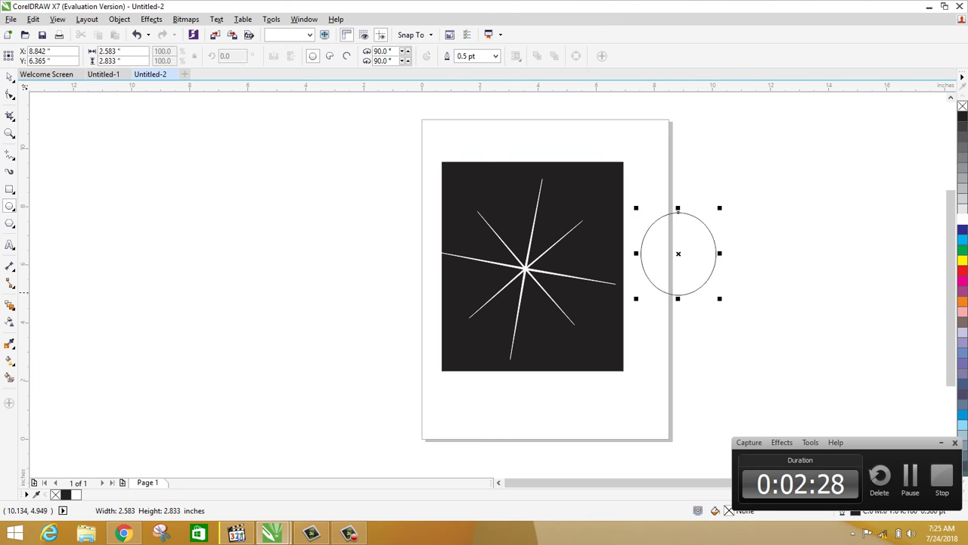
{"action": "mouse_move", "coordinate": [678, 254]}
{"action": "left_mouse_down"}
{"action": "mouse_move", "coordinate": [524, 265]}
{"action": "mouse_move", "coordinate": [759, 259]}
{"action": "left_mouse_up"}
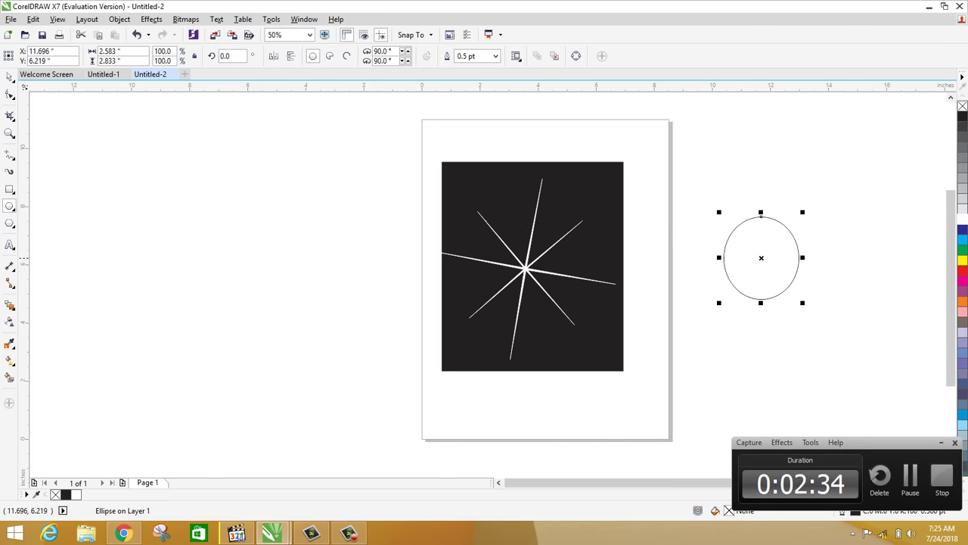
Give the ellipse a white fill and white outline and center it on the starburst
{"action": "left_click", "coordinate": [962, 220]}
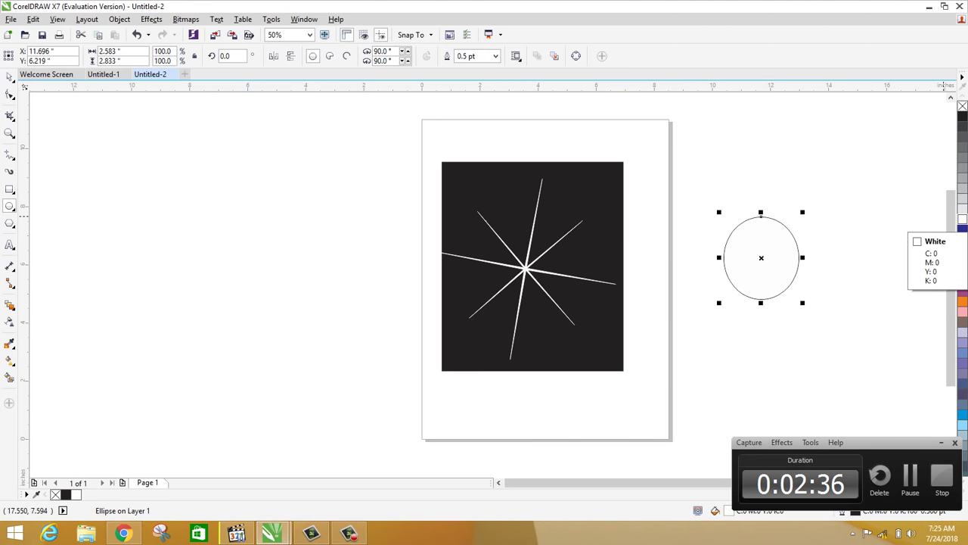
{"action": "right_click", "coordinate": [962, 220]}
{"action": "left_click_drag", "start_coordinate": [761, 258], "coordinate": [525, 269]}
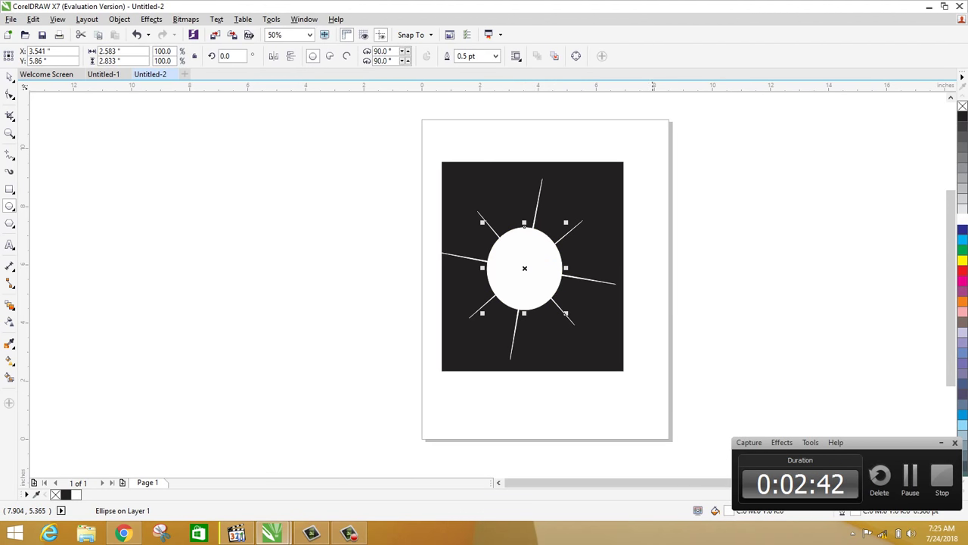
Convert the white ellipse to a 300 dpi CMYK bitmap with anti-aliasing and a transparent background
{"action": "left_click", "coordinate": [186, 19]}
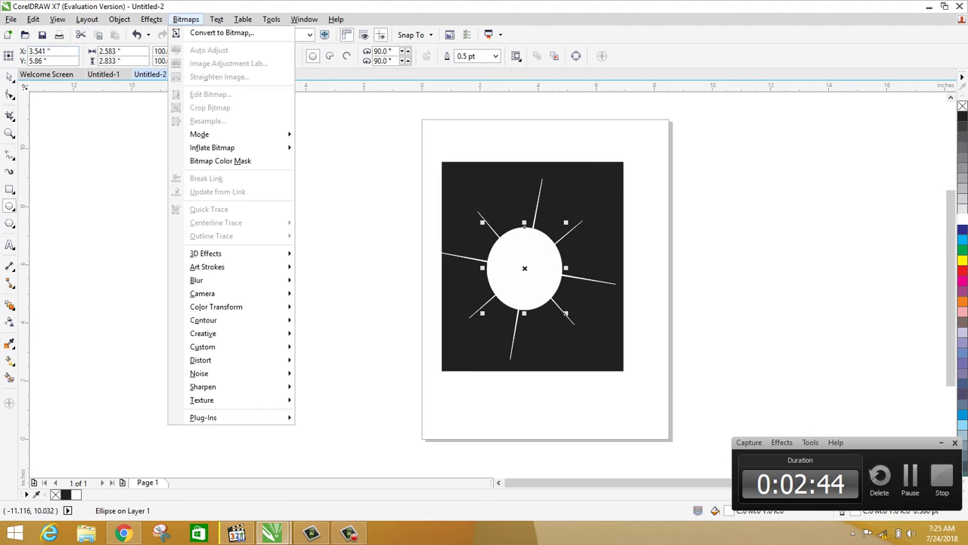
{"action": "left_click", "coordinate": [222, 32]}
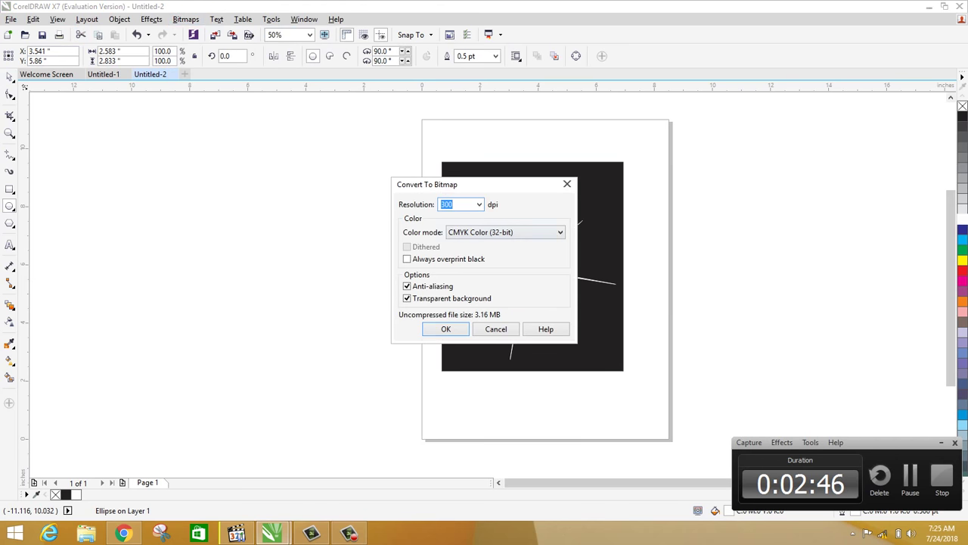
{"action": "left_click", "coordinate": [451, 328]}
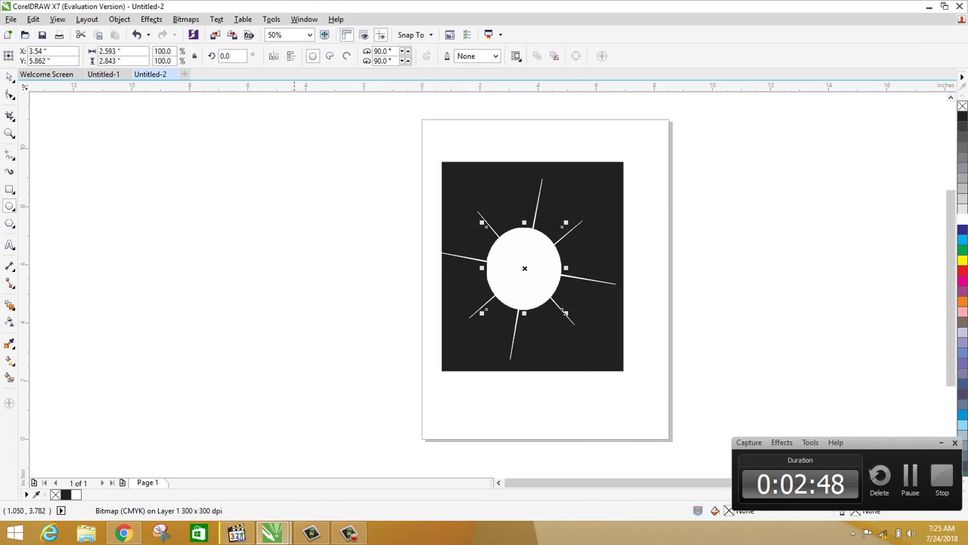
Apply a Gaussian Blur with a radius of 115 pixels to the white ellipse bitmap
{"action": "left_click", "coordinate": [185, 19]}
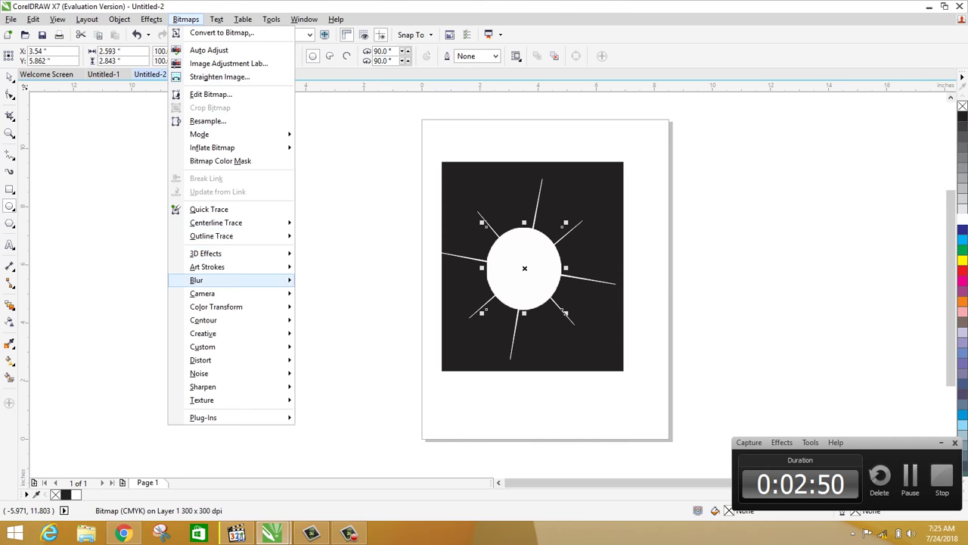
{"action": "mouse_move", "coordinate": [227, 280]}
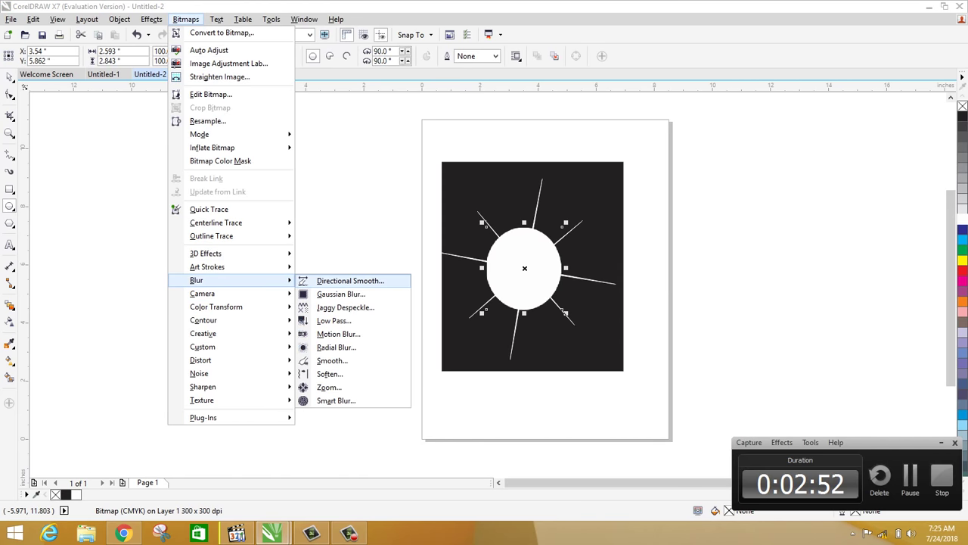
{"action": "left_click", "coordinate": [340, 293]}
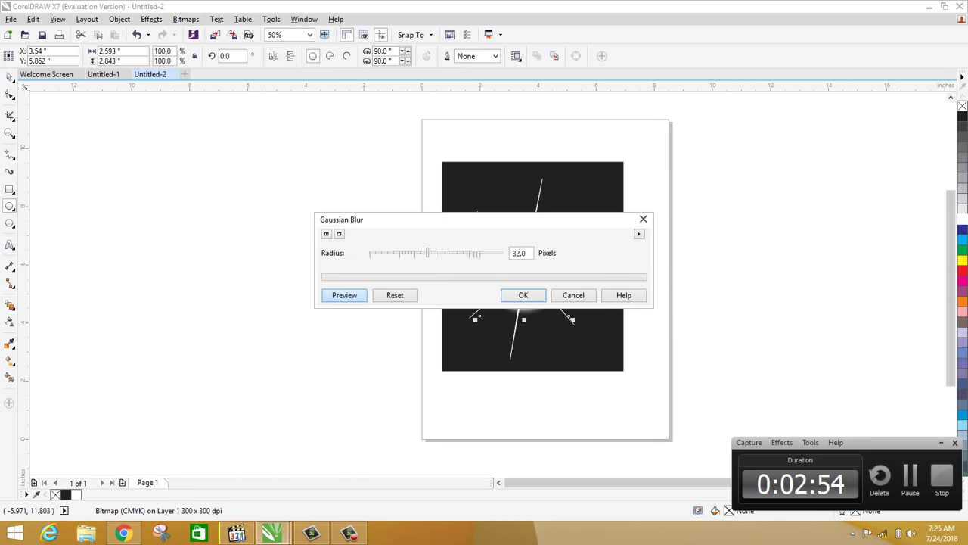
{"action": "left_click_drag", "start_coordinate": [378, 219], "coordinate": [170, 266]}
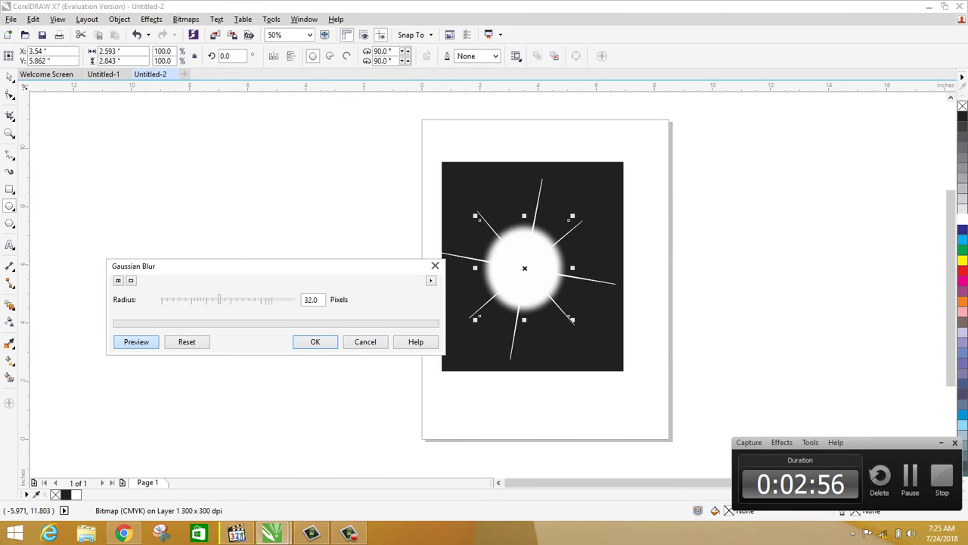
{"action": "left_click_drag", "start_coordinate": [220, 299], "coordinate": [232, 300]}
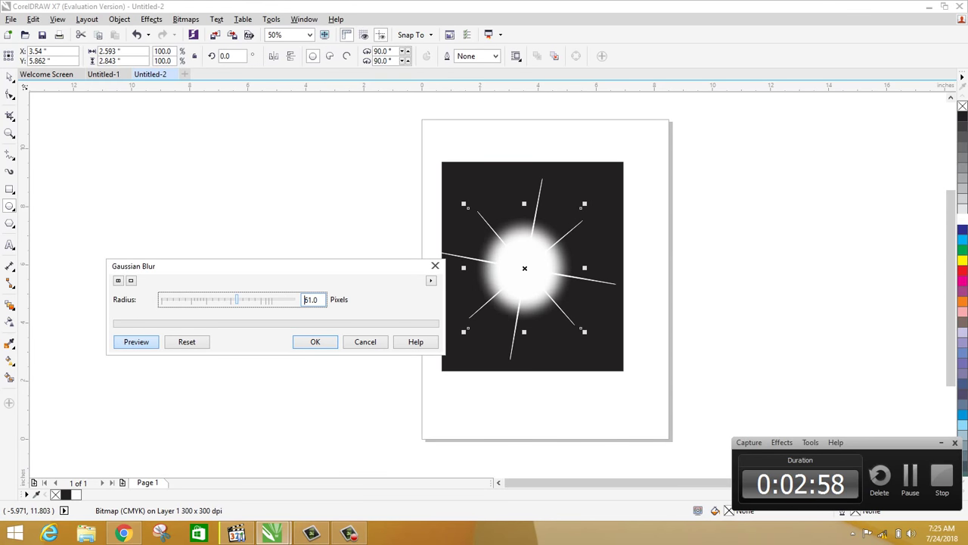
{"action": "left_click_drag", "start_coordinate": [237, 299], "coordinate": [253, 299]}
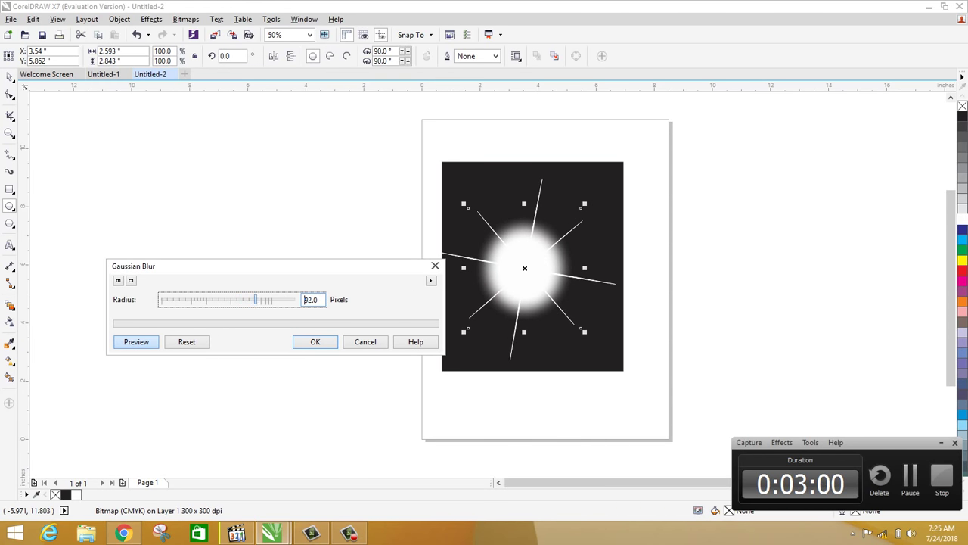
{"action": "scroll", "coordinate": [305, 300], "scroll_direction": "up", "scroll_amount": 3}
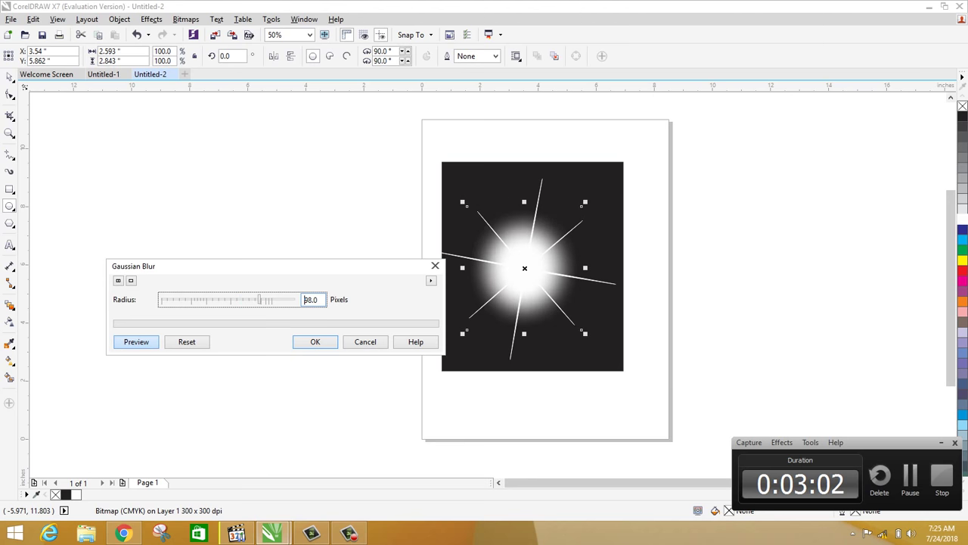
{"action": "scroll", "coordinate": [305, 300], "scroll_direction": "up", "scroll_amount": 3}
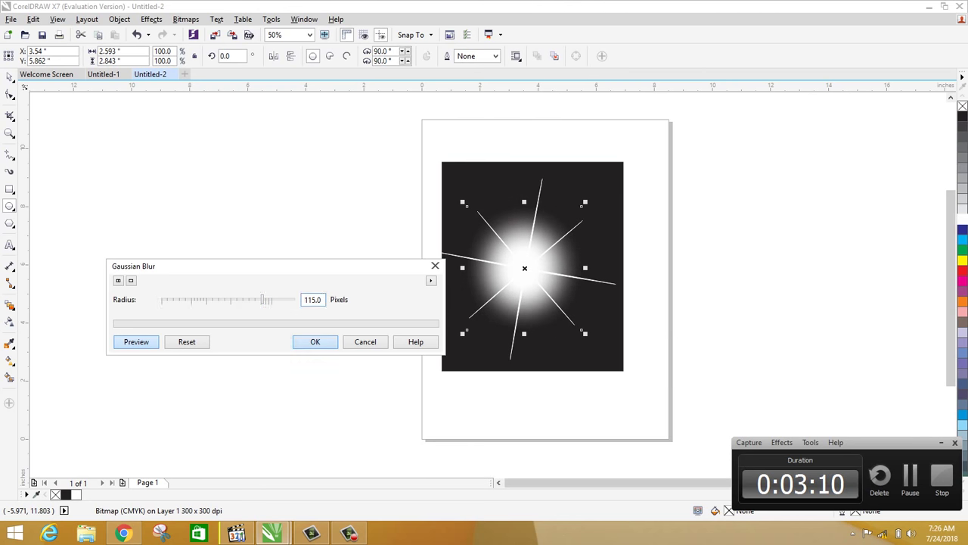
{"action": "left_click", "coordinate": [315, 342]}
Select the large cross group together with the blurred ellipse and convert them to one 300 dpi CMYK bitmap
{"action": "left_click", "coordinate": [9, 76]}
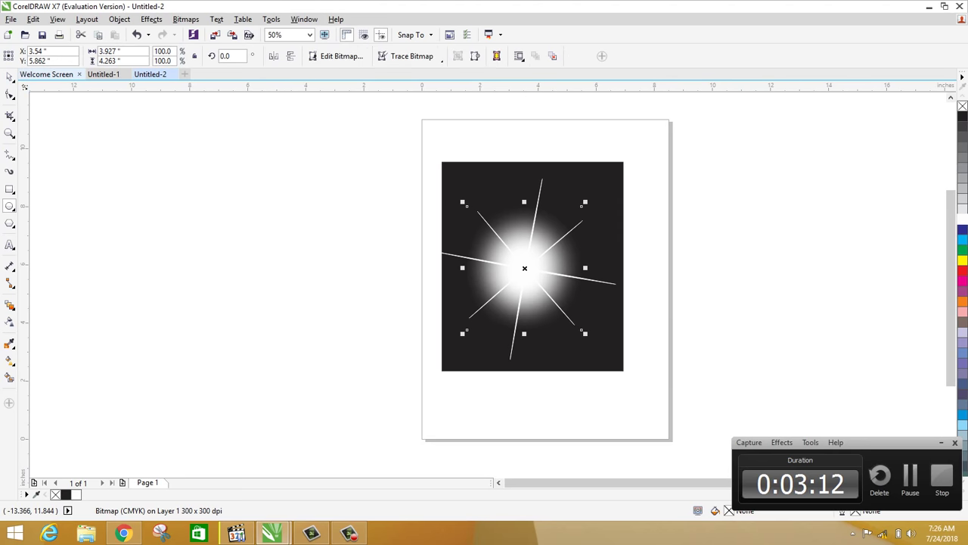
{"action": "left_click", "coordinate": [690, 260]}
{"action": "left_click", "coordinate": [541, 182]}
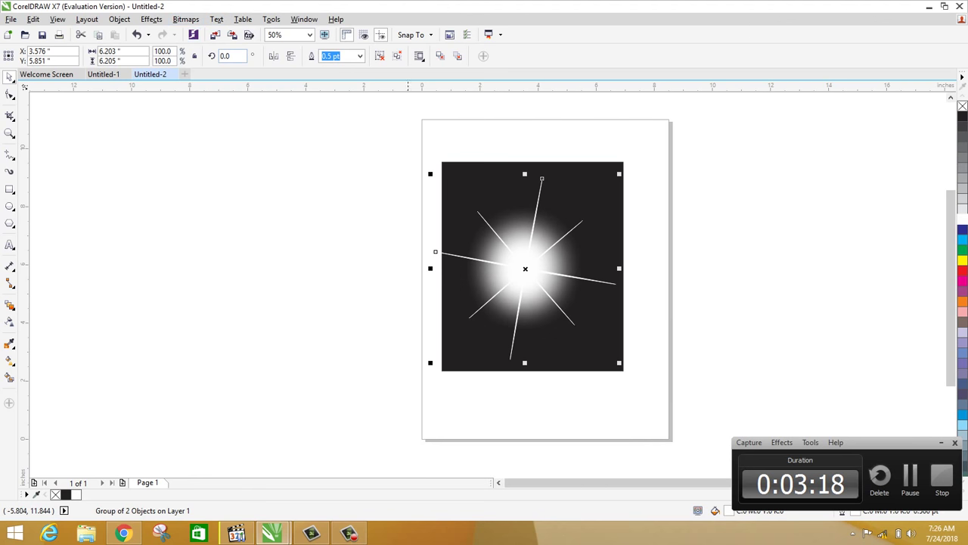
{"action": "key", "text": "ctrl+u"}
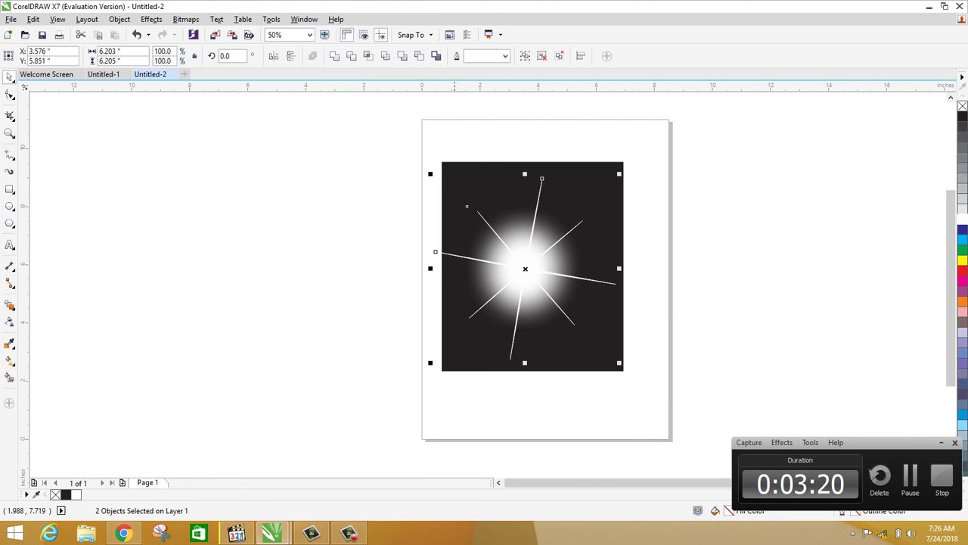
{"action": "left_click", "coordinate": [186, 19]}
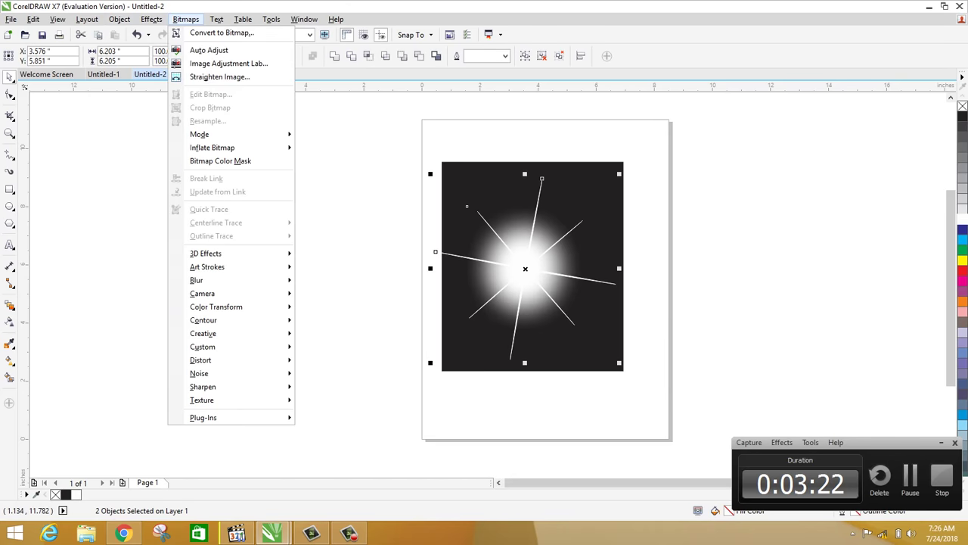
{"action": "left_click", "coordinate": [227, 30]}
{"action": "key", "text": "Return"}
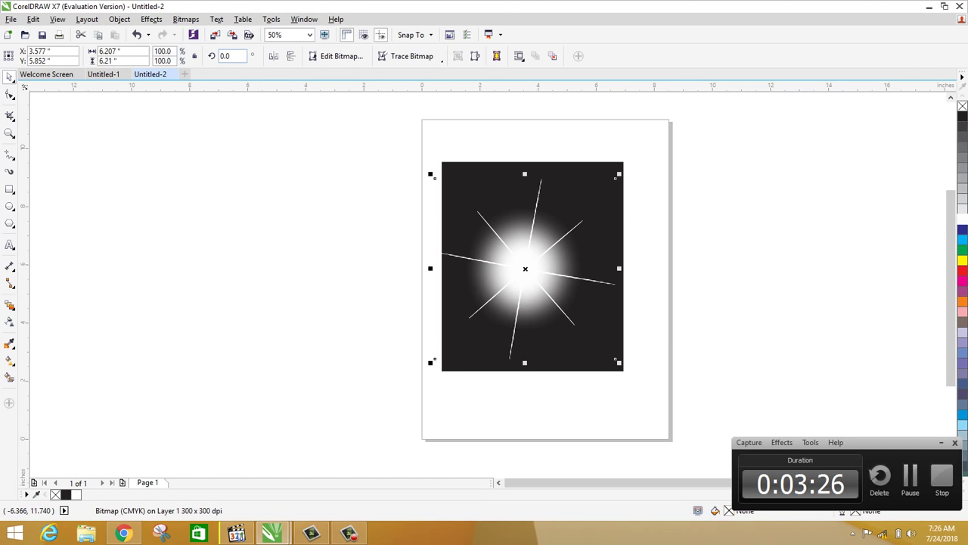
Apply a Gaussian Blur to the combined cross and glow bitmap with a radius slightly under 39 pixels
{"action": "left_click", "coordinate": [151, 19]}
{"action": "mouse_move", "coordinate": [185, 19]}
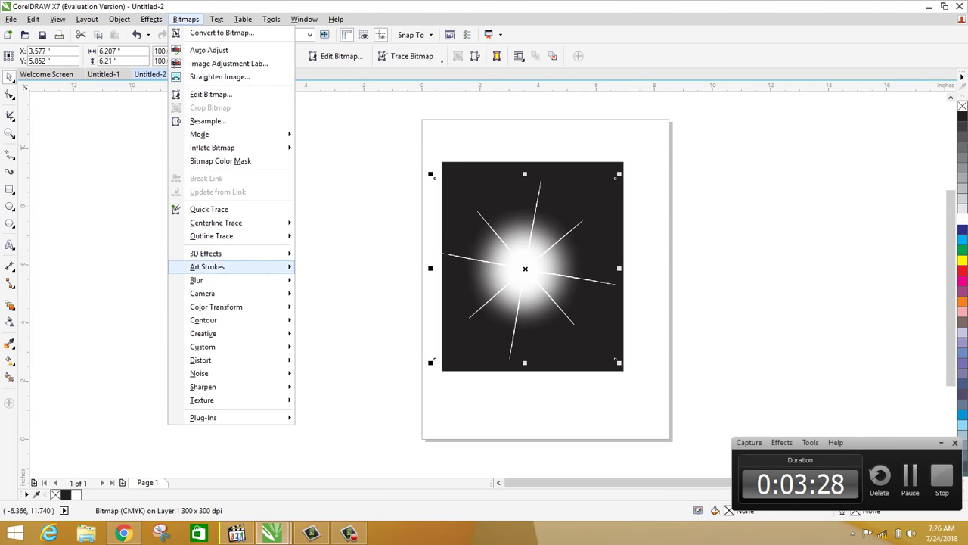
{"action": "mouse_move", "coordinate": [201, 280]}
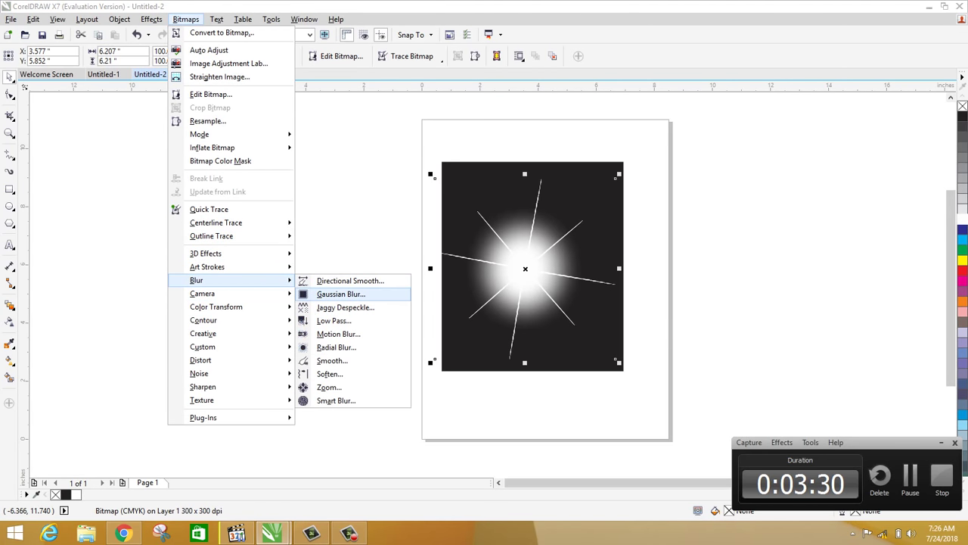
{"action": "left_click", "coordinate": [341, 293]}
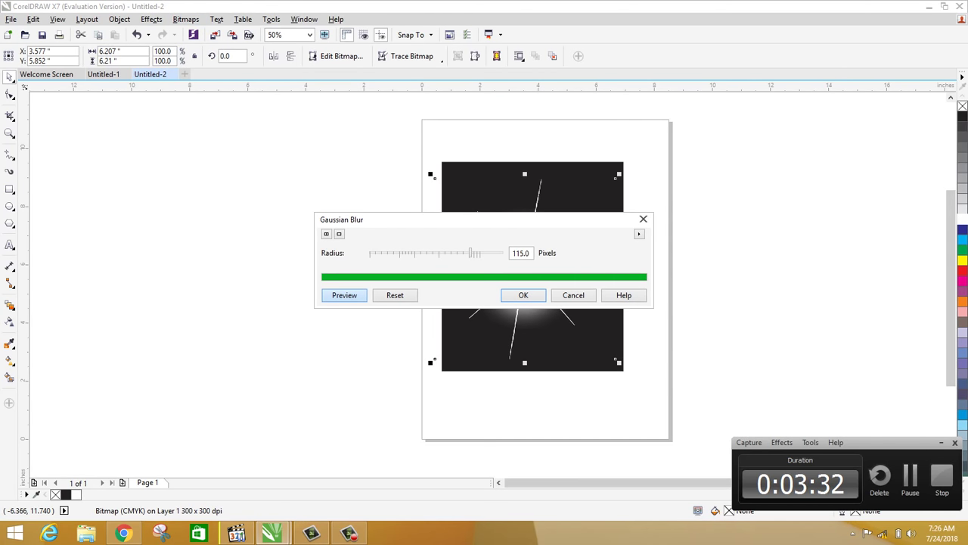
{"action": "left_click_drag", "start_coordinate": [408, 219], "coordinate": [419, 312]}
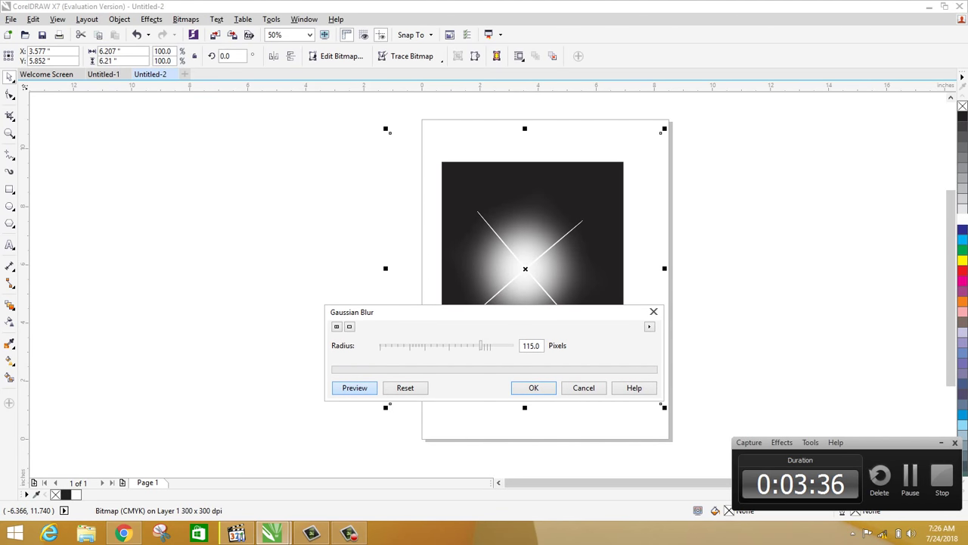
{"action": "left_click_drag", "start_coordinate": [480, 346], "coordinate": [466, 346]}
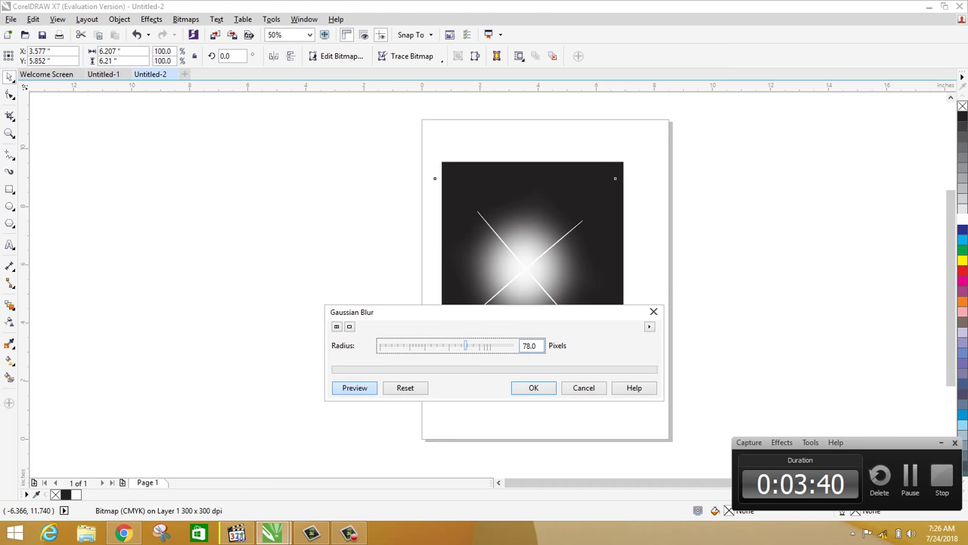
{"action": "left_click_drag", "start_coordinate": [466, 345], "coordinate": [447, 345]}
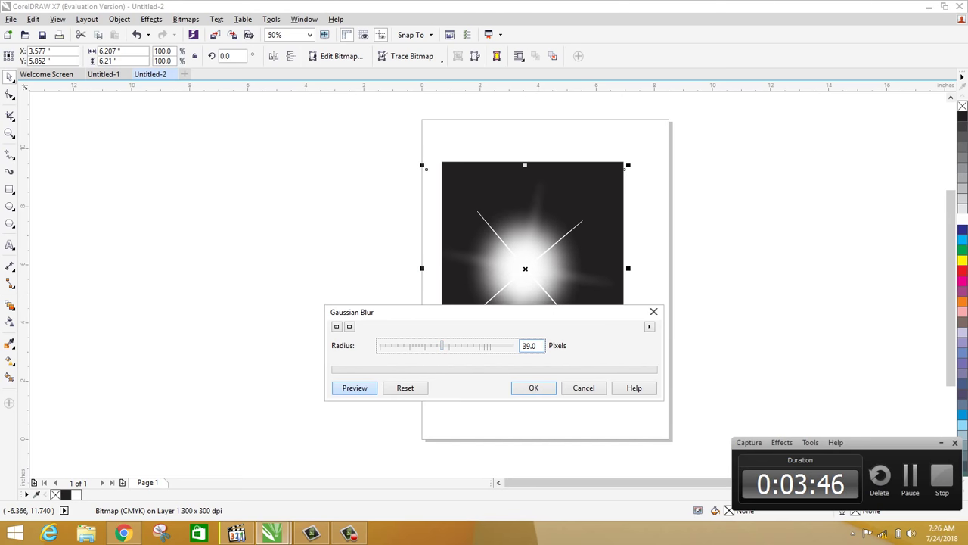
{"action": "left_click_drag", "start_coordinate": [454, 311], "coordinate": [440, 378]}
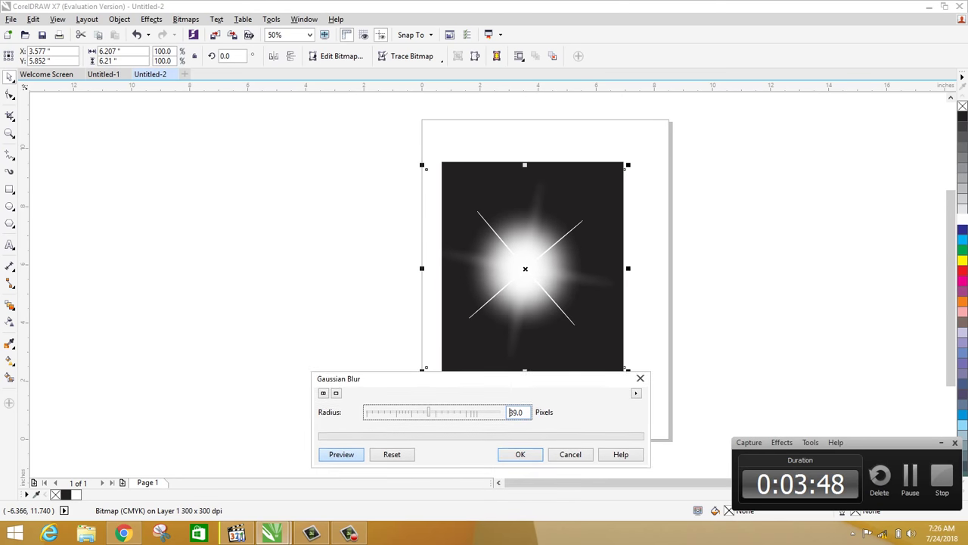
{"action": "left_click_drag", "start_coordinate": [350, 379], "coordinate": [351, 364]}
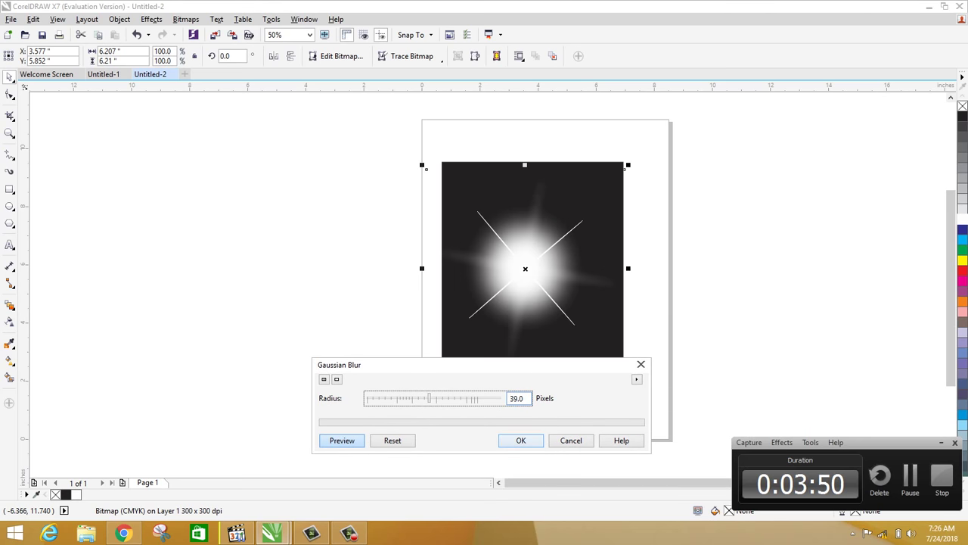
{"action": "left_click_drag", "start_coordinate": [429, 398], "coordinate": [426, 398]}
{"action": "left_click", "coordinate": [532, 439]}
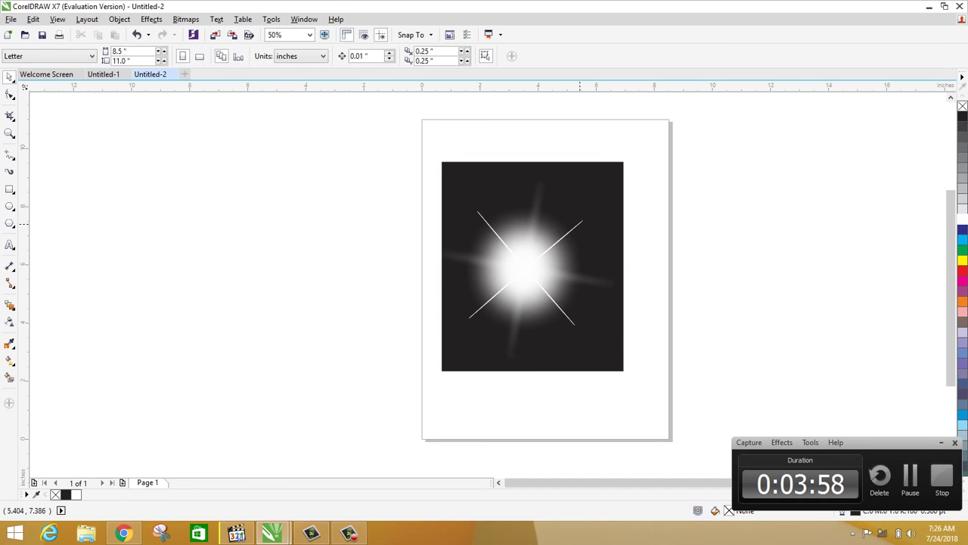
Select the blurred cross and glow bitmap and convert it again at 300 dpi, CMYK, with anti-aliasing and a transparent background
{"action": "left_click", "coordinate": [581, 225]}
{"action": "left_click", "coordinate": [186, 19]}
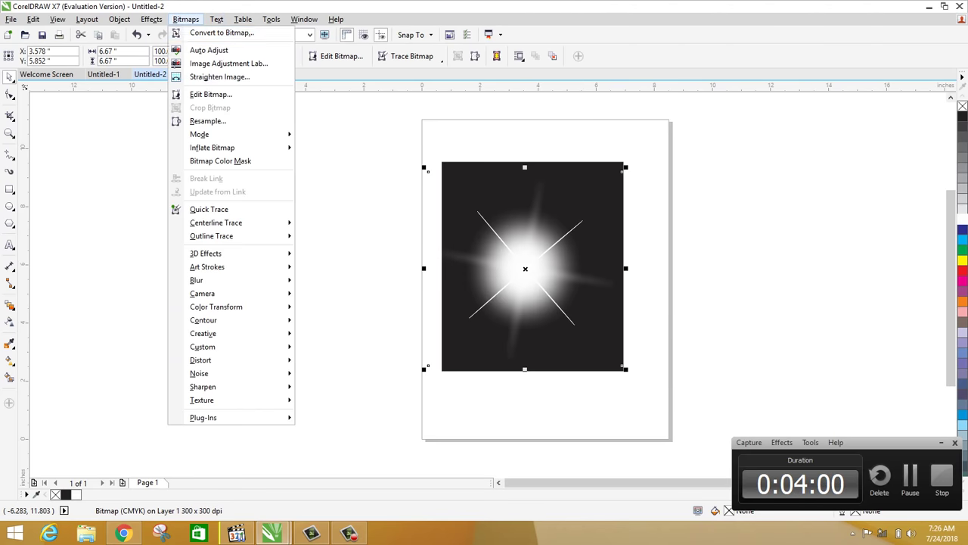
{"action": "left_click", "coordinate": [220, 33]}
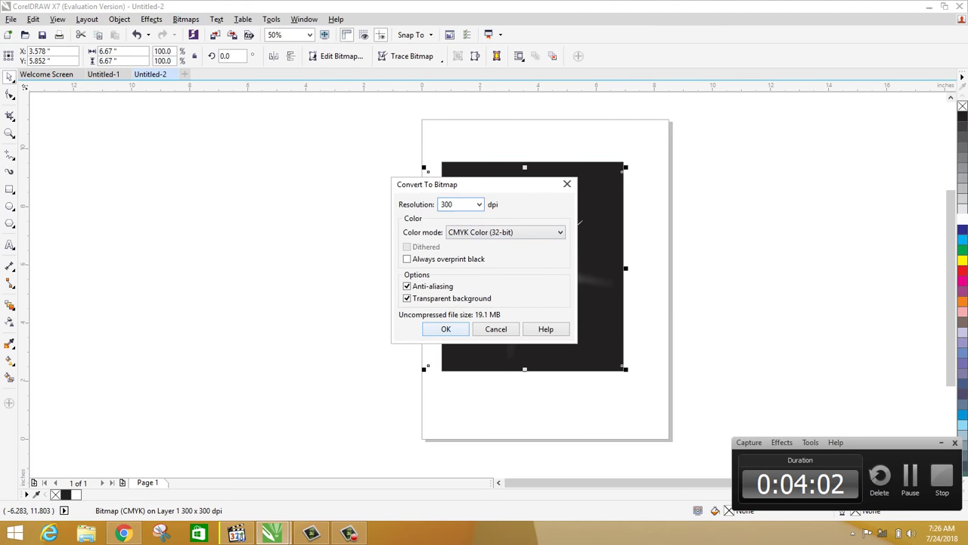
{"action": "key", "text": "Return"}
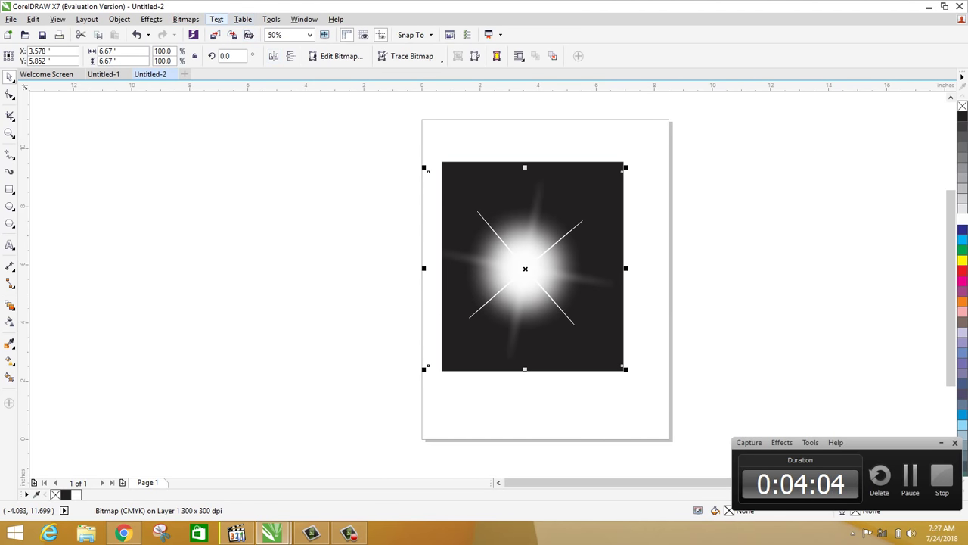
Apply a Gaussian Blur with a radius of 32 pixels to the combined cross and glow bitmap
{"action": "left_click", "coordinate": [185, 19]}
{"action": "key", "text": "Down"}
{"action": "key", "text": "Down"}
{"action": "key", "text": "Down"}
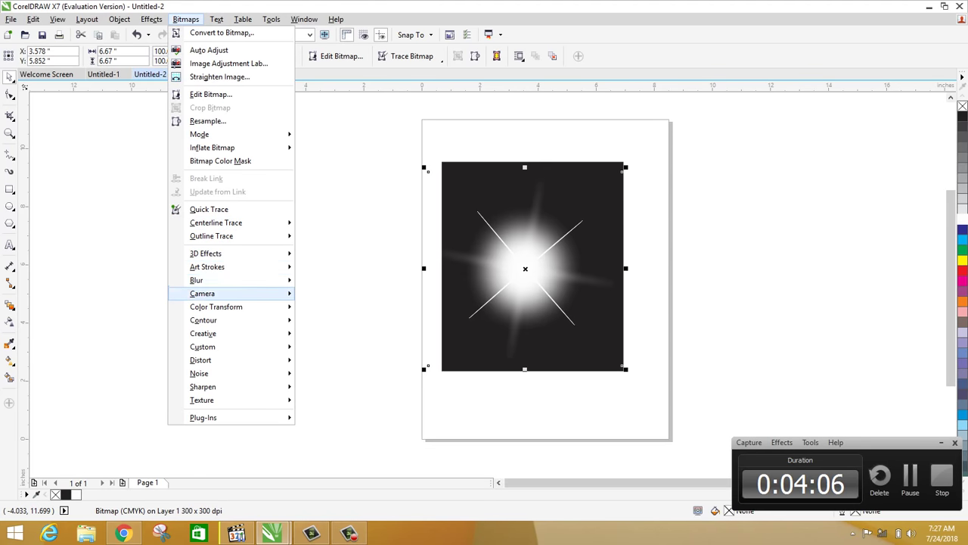
{"action": "key", "text": "Up"}
{"action": "key", "text": "Right"}
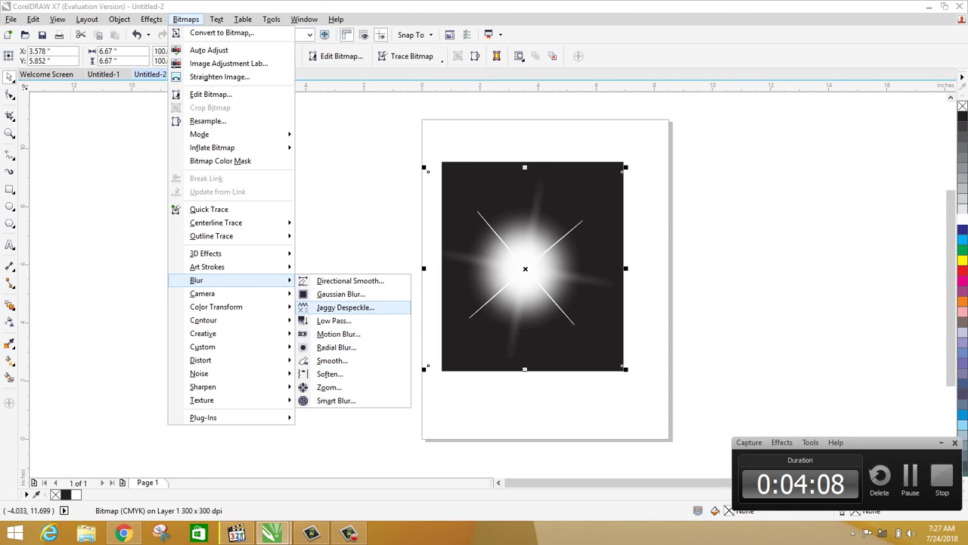
{"action": "left_click", "coordinate": [342, 295]}
{"action": "left_click", "coordinate": [344, 296]}
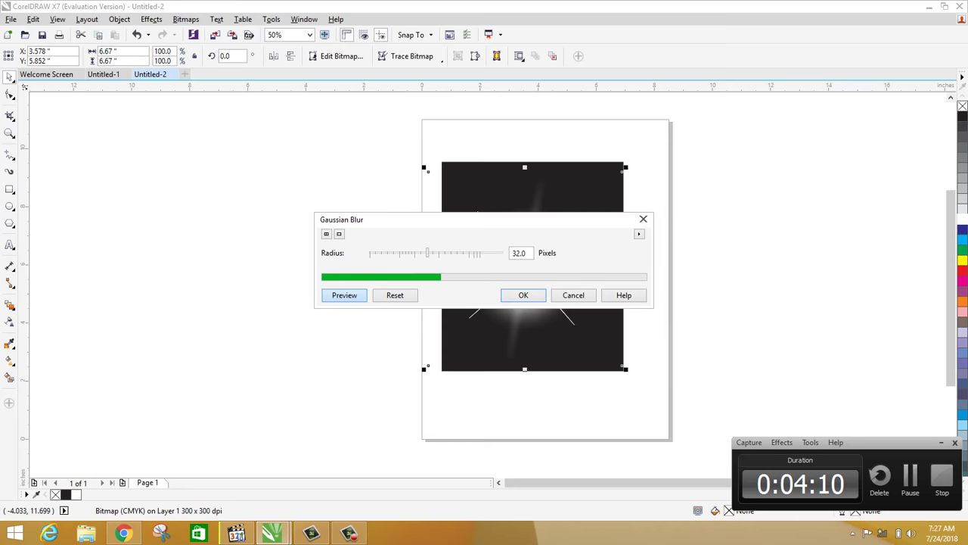
{"action": "left_click_drag", "start_coordinate": [378, 219], "coordinate": [359, 342]}
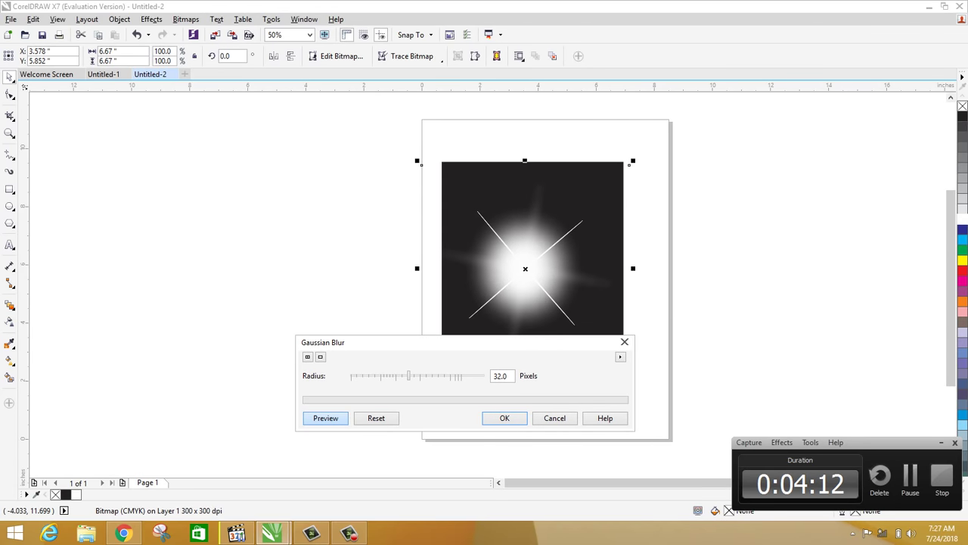
{"action": "key", "text": "Return"}
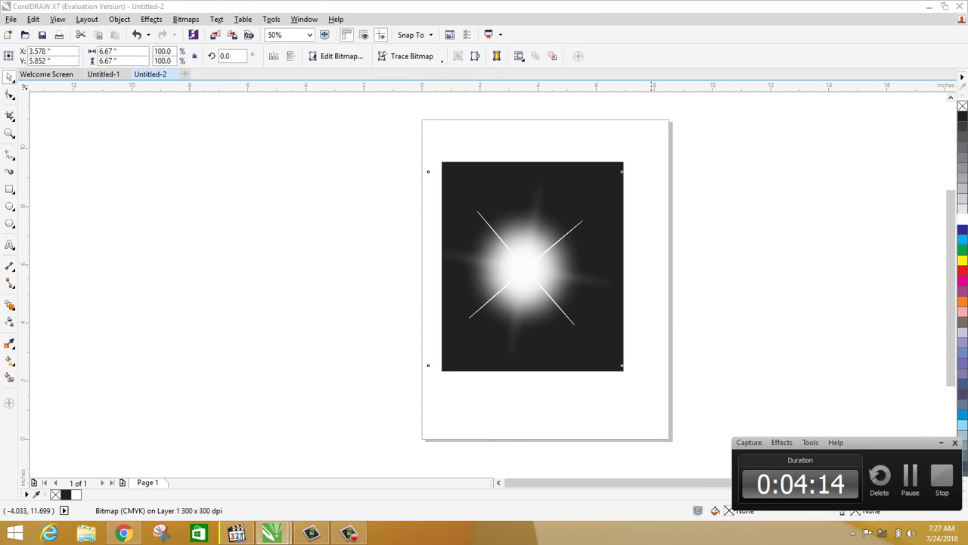
Move the blurred glow bitmap off the centre of the thin diagonal cross
{"action": "left_click", "coordinate": [733, 268]}
{"action": "scroll", "coordinate": [588, 234], "scroll_direction": "up", "scroll_amount": 2}
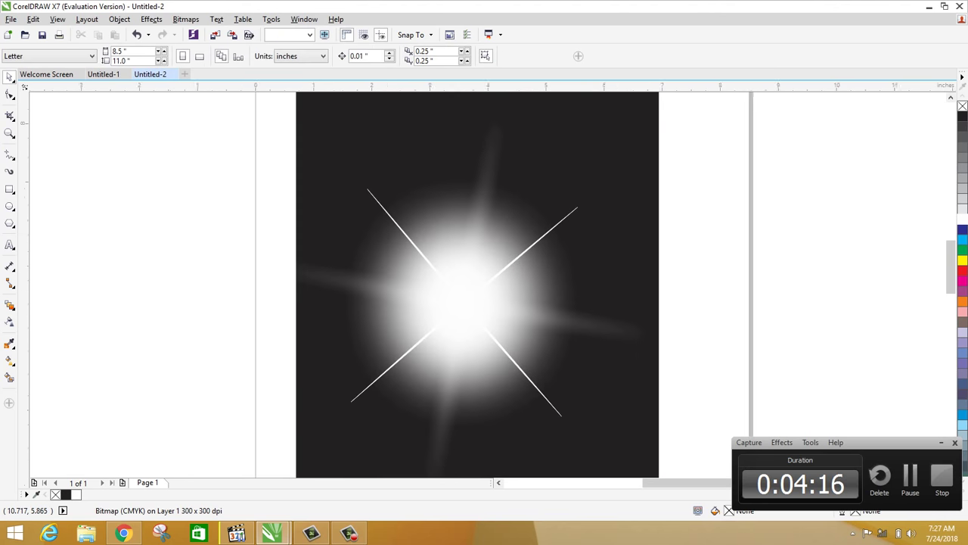
{"action": "left_click", "coordinate": [553, 193]}
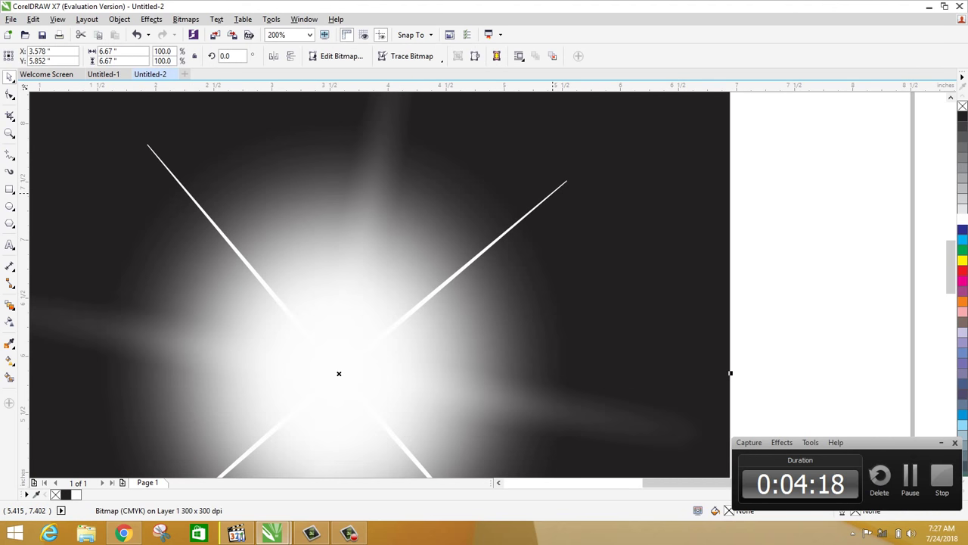
{"action": "left_click_drag", "start_coordinate": [339, 373], "coordinate": [537, 327]}
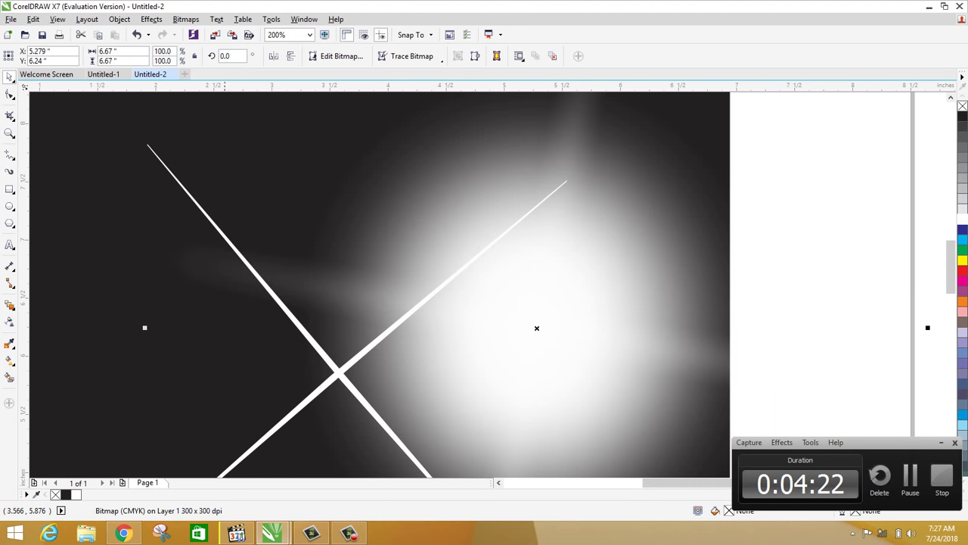
Try moving the glow bitmap back over the thin cross, and undo that move
{"action": "scroll", "coordinate": [389, 245], "scroll_direction": "down", "scroll_amount": 2}
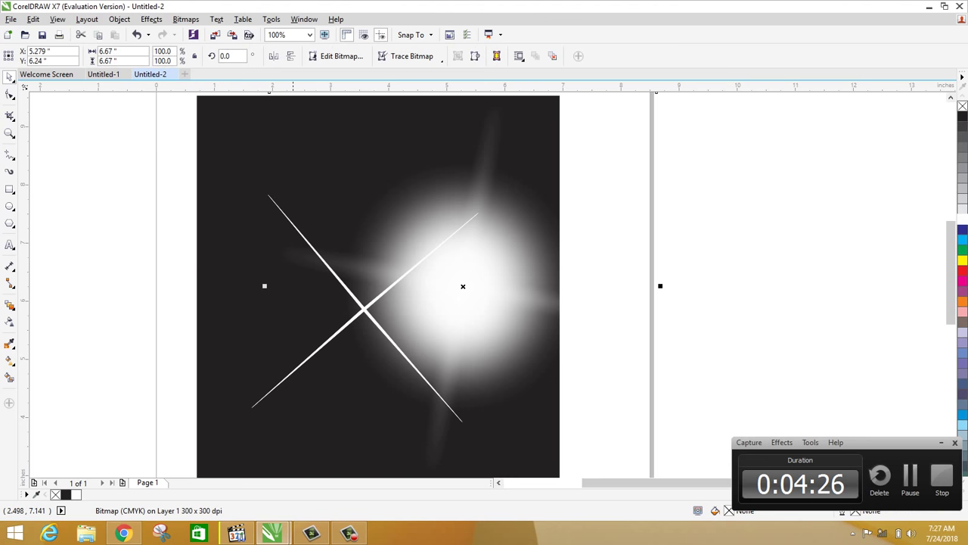
{"action": "left_click_drag", "start_coordinate": [286, 220], "coordinate": [216, 227]}
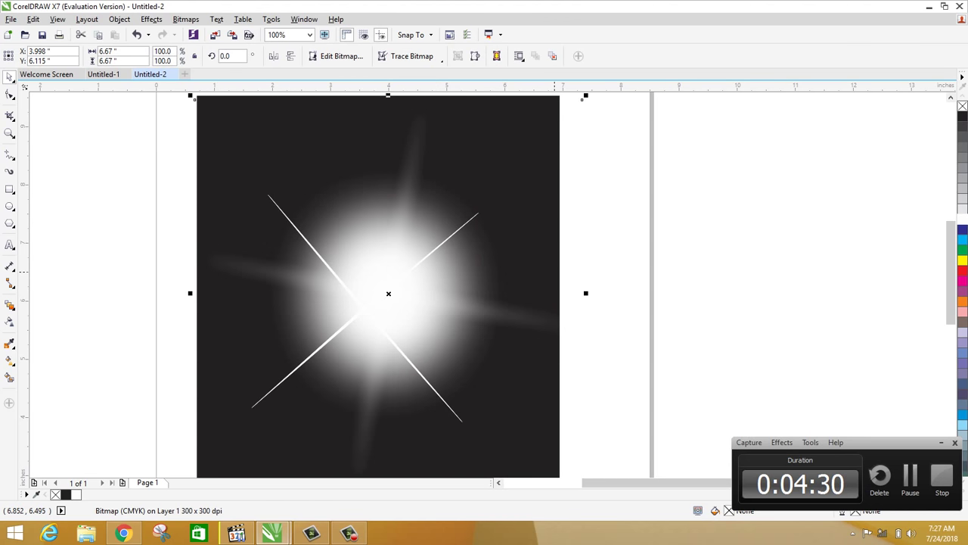
{"action": "key", "text": "super+x"}
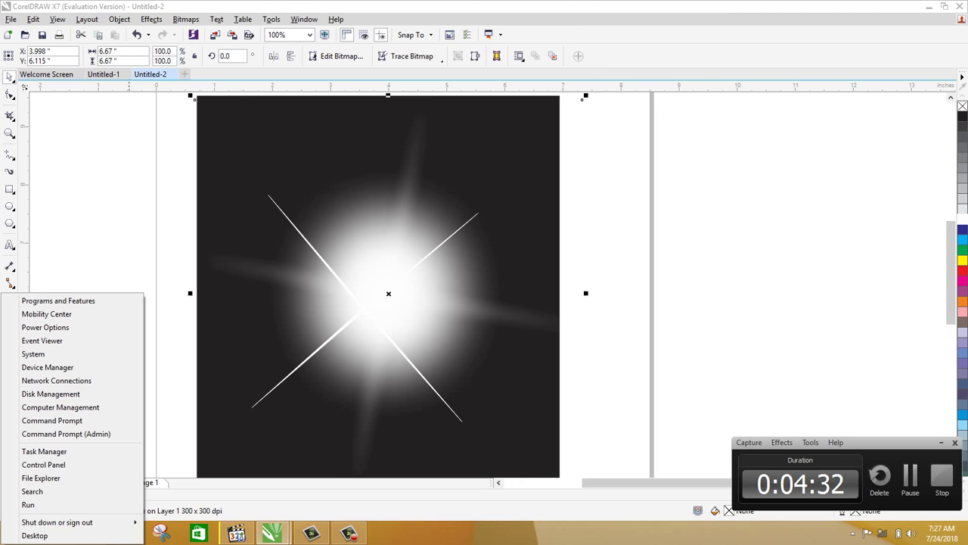
{"action": "key", "text": "Escape"}
{"action": "key", "text": "Escape"}
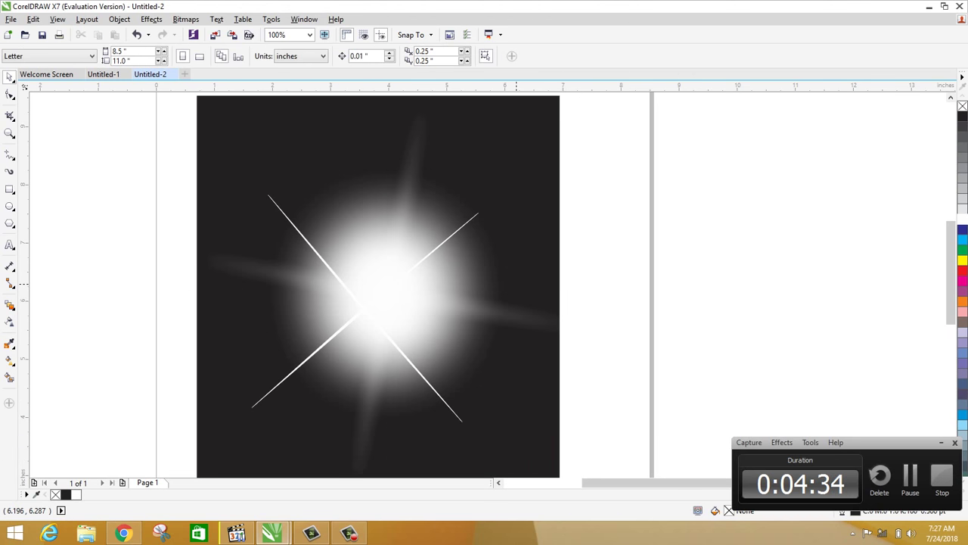
{"action": "key", "text": "ctrl+z"}
{"action": "key", "text": "Escape"}
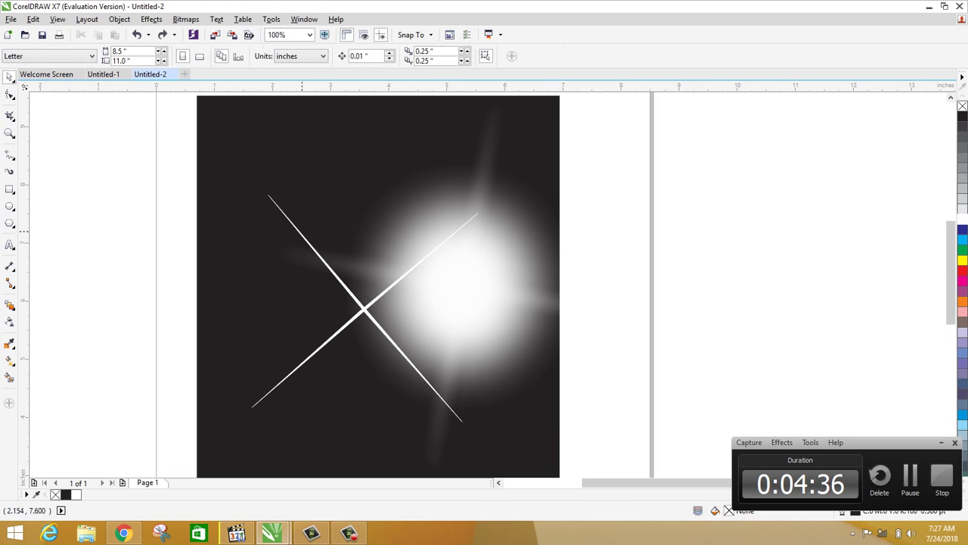
Move the glow clear of the thin cross and convert the cross group to a 300 dpi CMYK bitmap with anti-aliasing and transparent background
{"action": "left_click", "coordinate": [363, 310]}
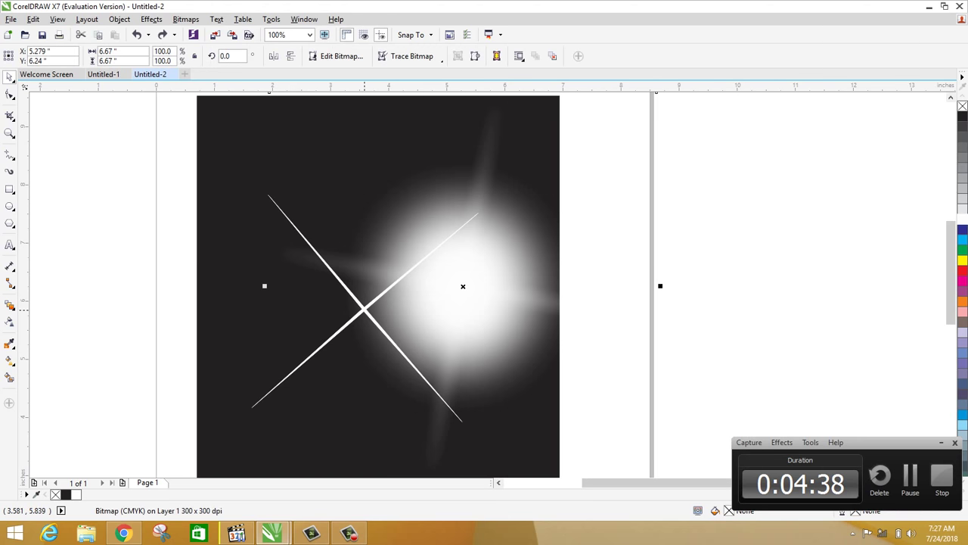
{"action": "left_click_drag", "start_coordinate": [464, 288], "coordinate": [649, 284]}
{"action": "mouse_move", "coordinate": [364, 308]}
{"action": "left_mouse_down"}
{"action": "mouse_move", "coordinate": [294, 299]}
{"action": "mouse_move", "coordinate": [366, 298]}
{"action": "mouse_move", "coordinate": [294, 300]}
{"action": "mouse_move", "coordinate": [364, 308]}
{"action": "left_mouse_up"}
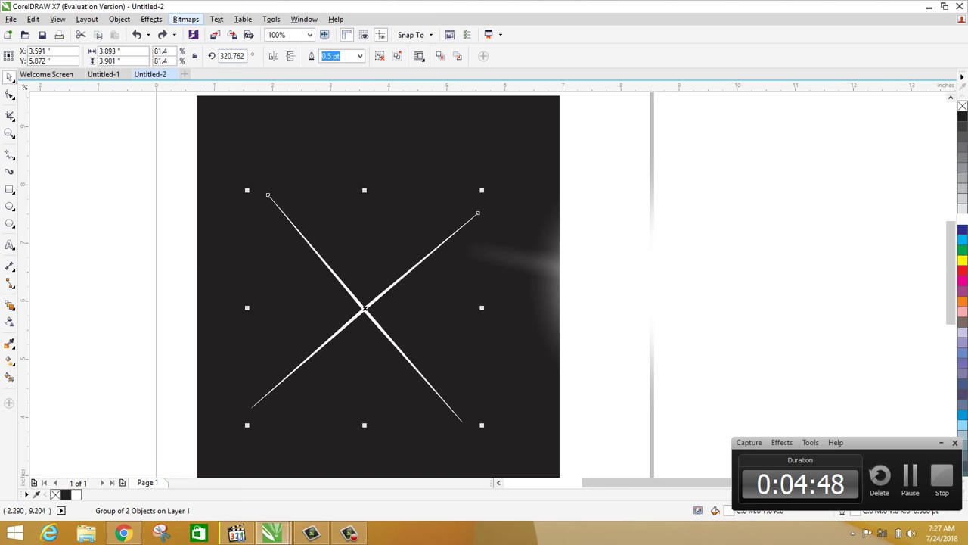
{"action": "left_click", "coordinate": [185, 18]}
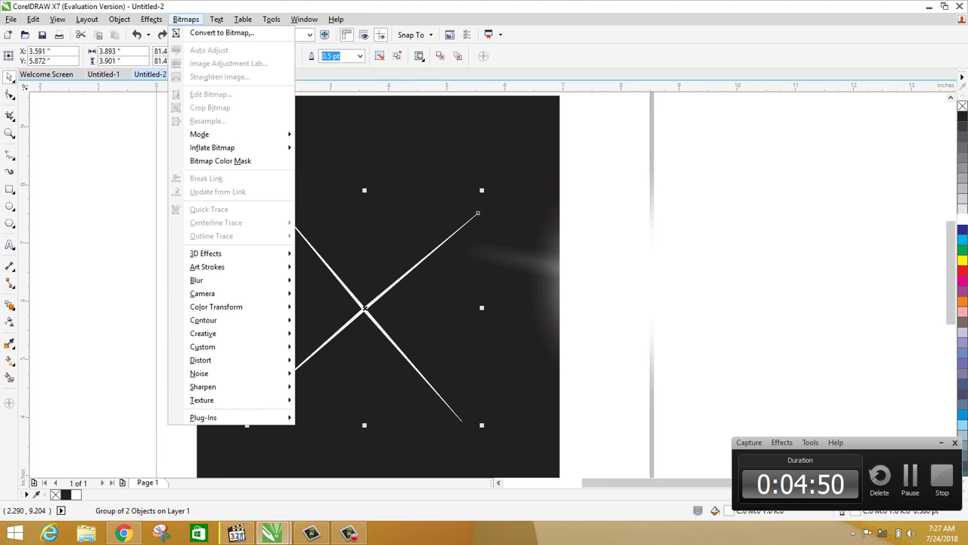
{"action": "left_click", "coordinate": [220, 33]}
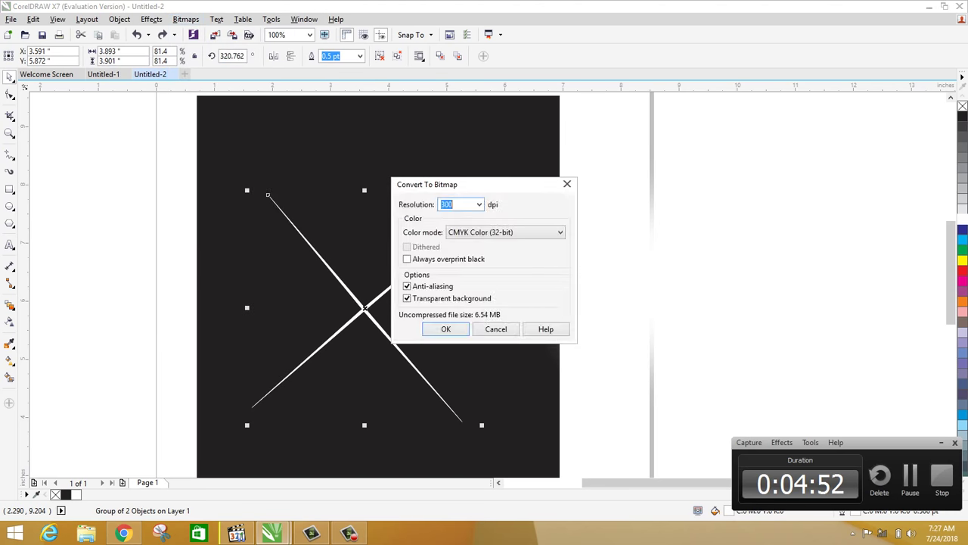
{"action": "key", "text": "Return"}
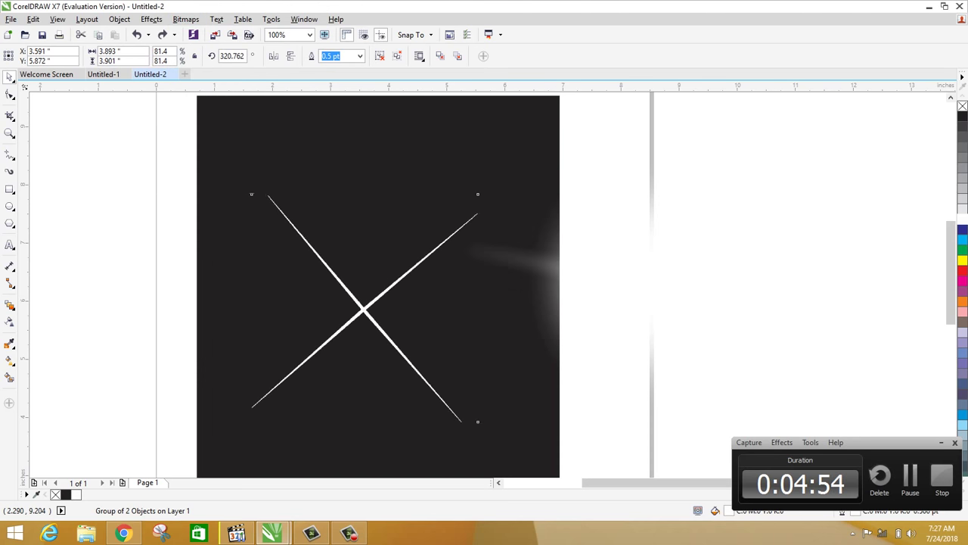
Apply a Gaussian Blur with a radius of 23 pixels to the thin diagonal cross bitmap
{"action": "left_click", "coordinate": [185, 19]}
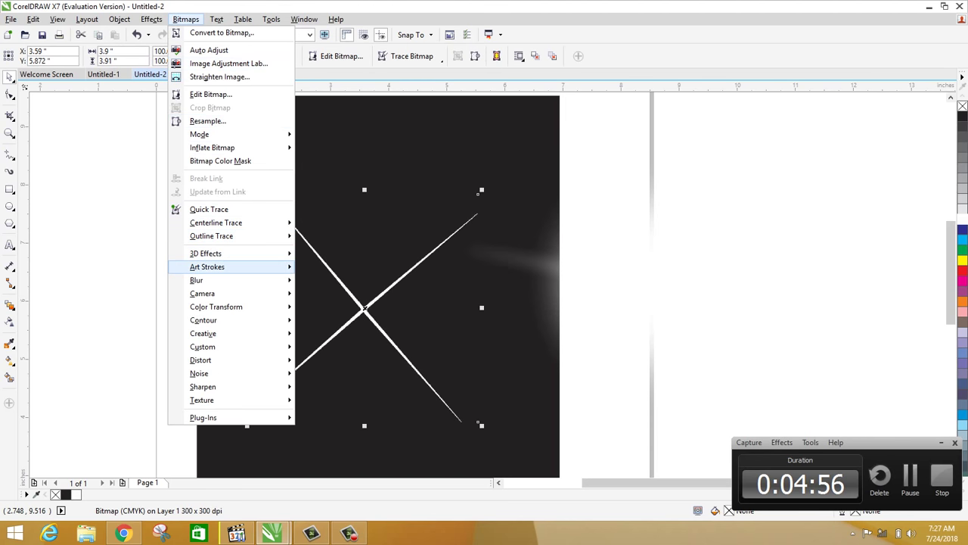
{"action": "mouse_move", "coordinate": [227, 280]}
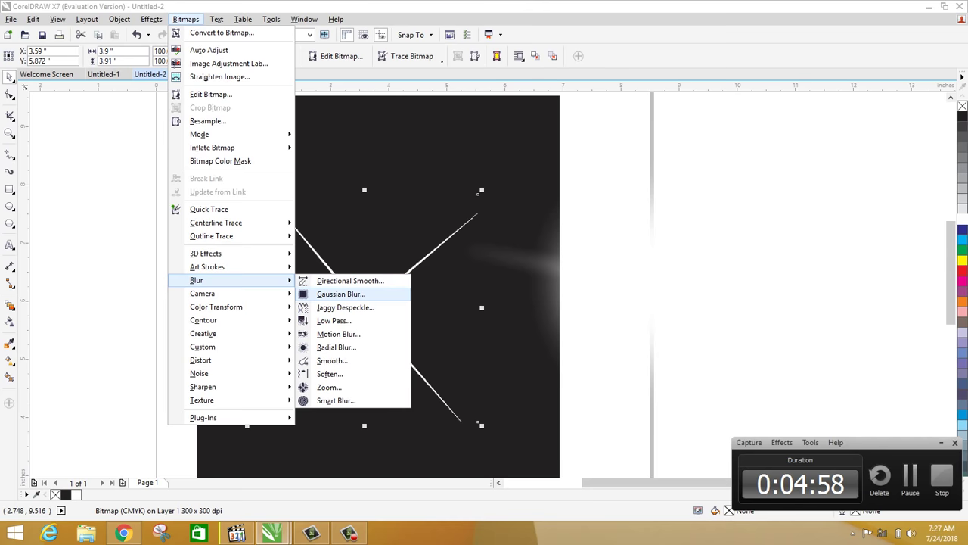
{"action": "left_click", "coordinate": [340, 294]}
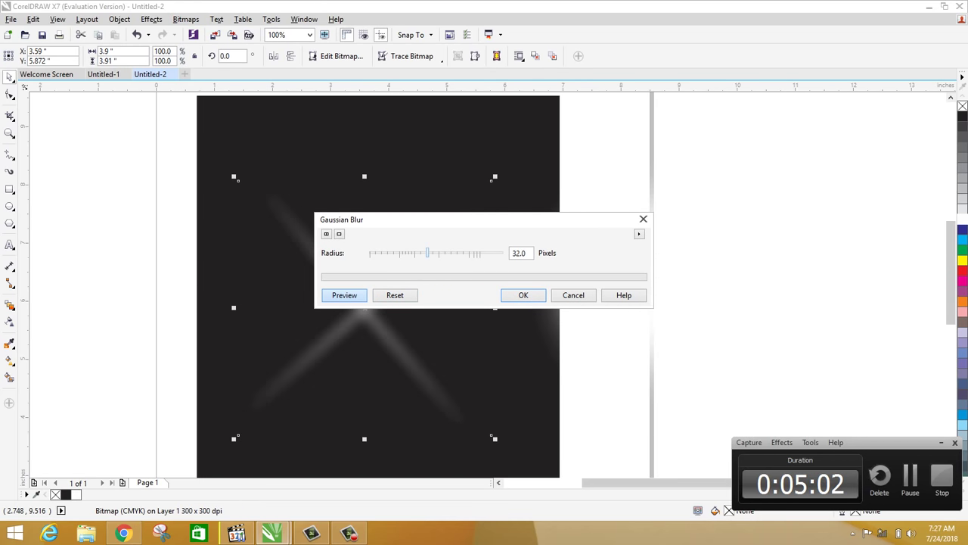
{"action": "left_click_drag", "start_coordinate": [427, 253], "coordinate": [423, 252]}
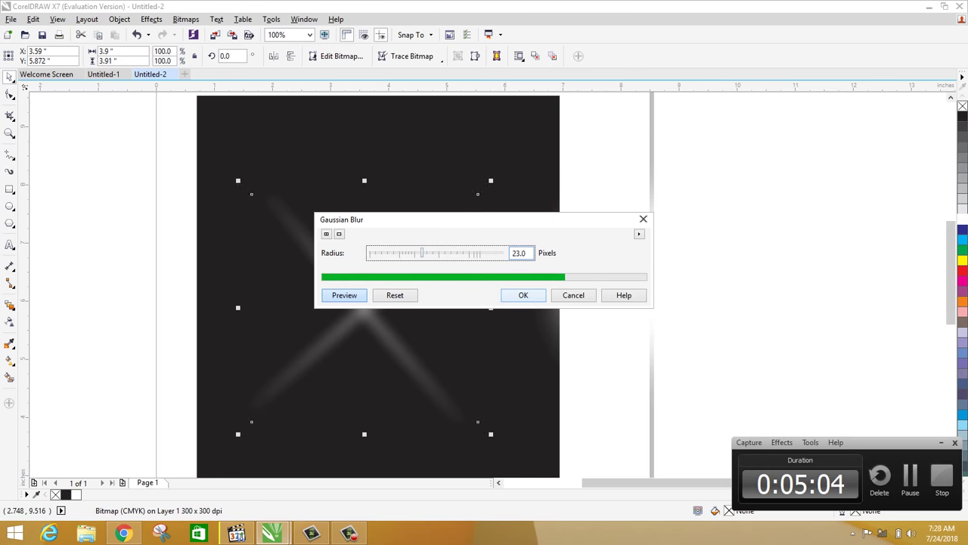
{"action": "left_click", "coordinate": [523, 295]}
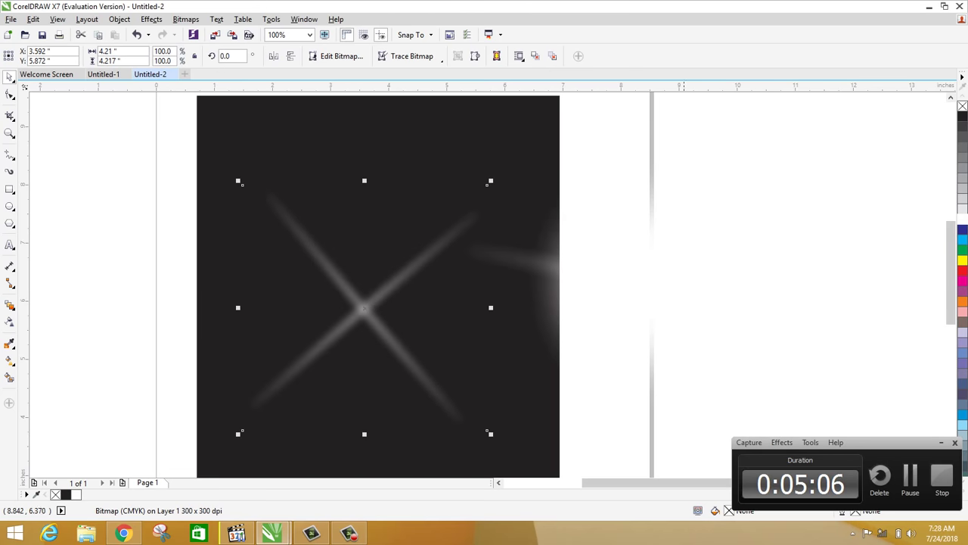
Try the glow bitmap over the blurred diagonal cross, and move it back past the black rectangle's edge
{"action": "left_click_drag", "start_coordinate": [684, 275], "coordinate": [496, 296]}
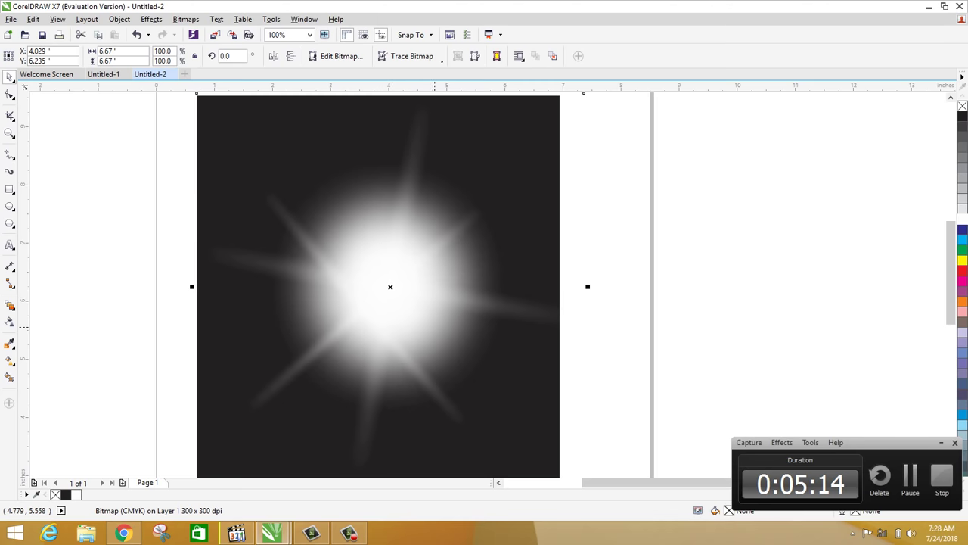
{"action": "left_click_drag", "start_coordinate": [435, 327], "coordinate": [480, 280]}
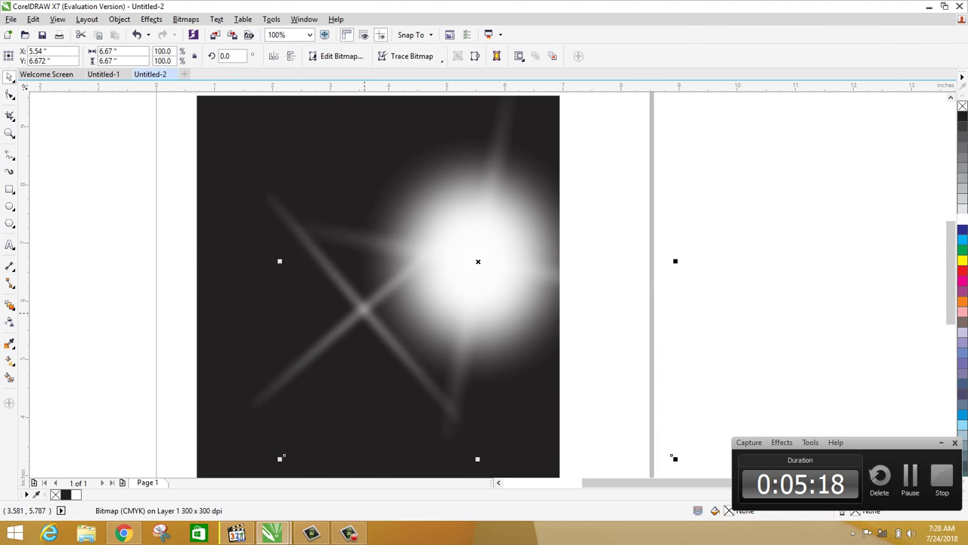
{"action": "left_click_drag", "start_coordinate": [364, 313], "coordinate": [459, 277]}
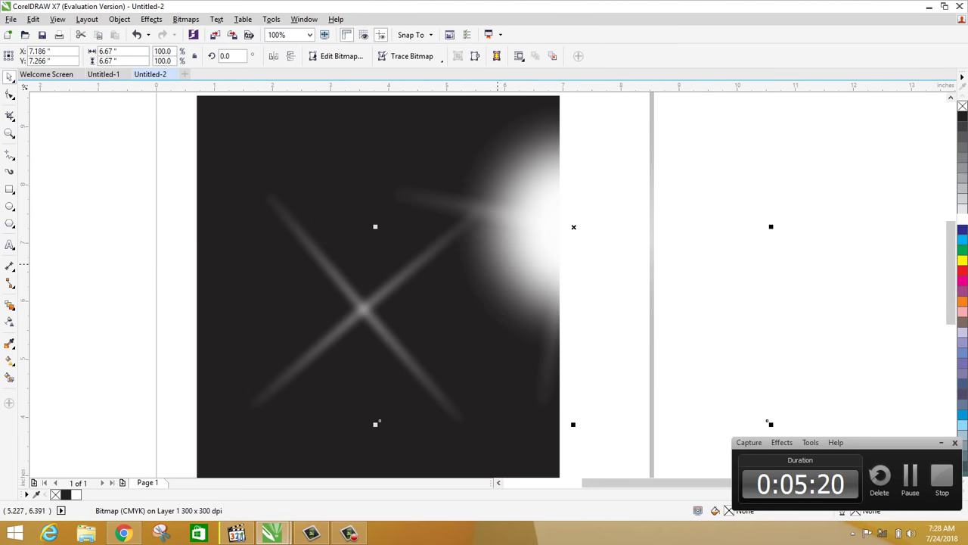
{"action": "left_click_drag", "start_coordinate": [556, 230], "coordinate": [649, 229]}
Place the glow bitmap over the black rectangle and snap the blurred diagonal cross's centre onto the glow's centre
{"action": "left_click_drag", "start_coordinate": [396, 305], "coordinate": [174, 293]}
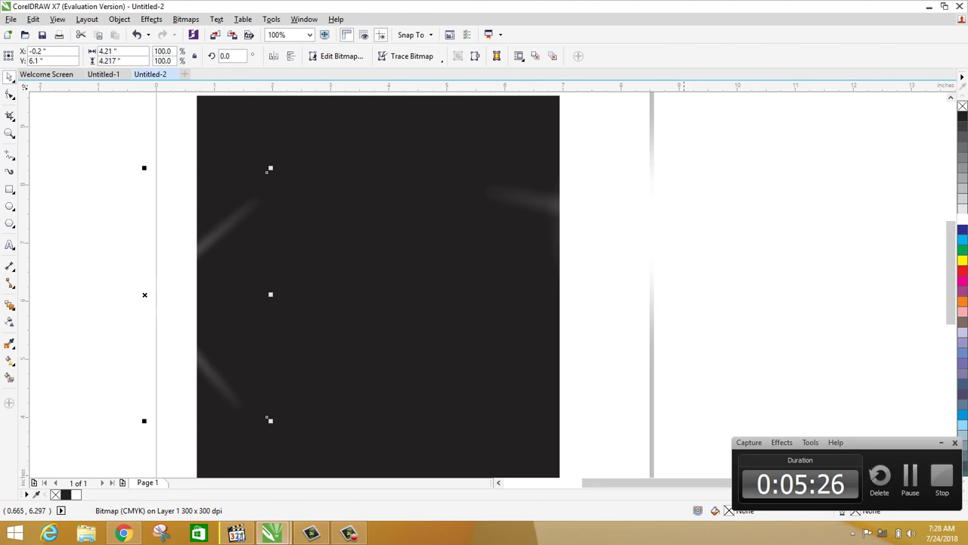
{"action": "left_click_drag", "start_coordinate": [705, 247], "coordinate": [429, 286]}
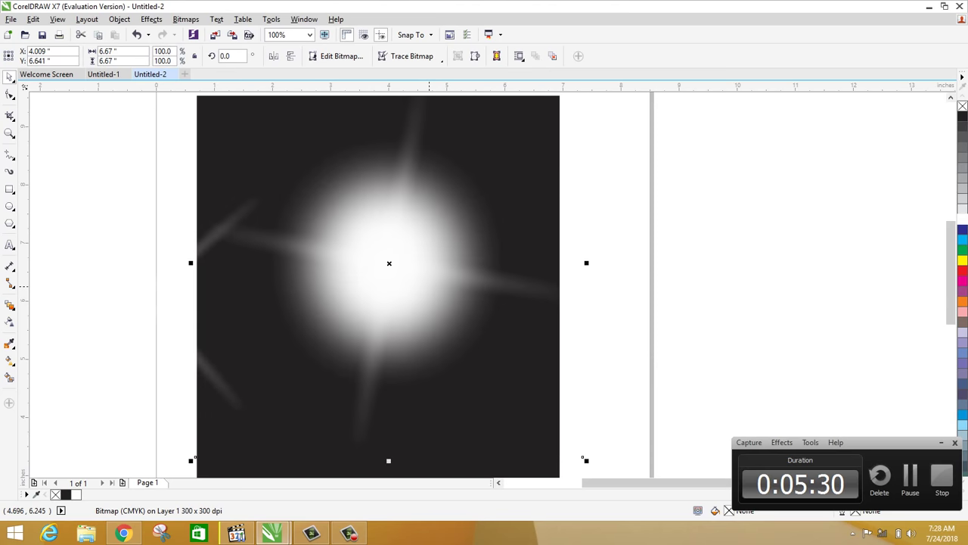
{"action": "left_click", "coordinate": [98, 199]}
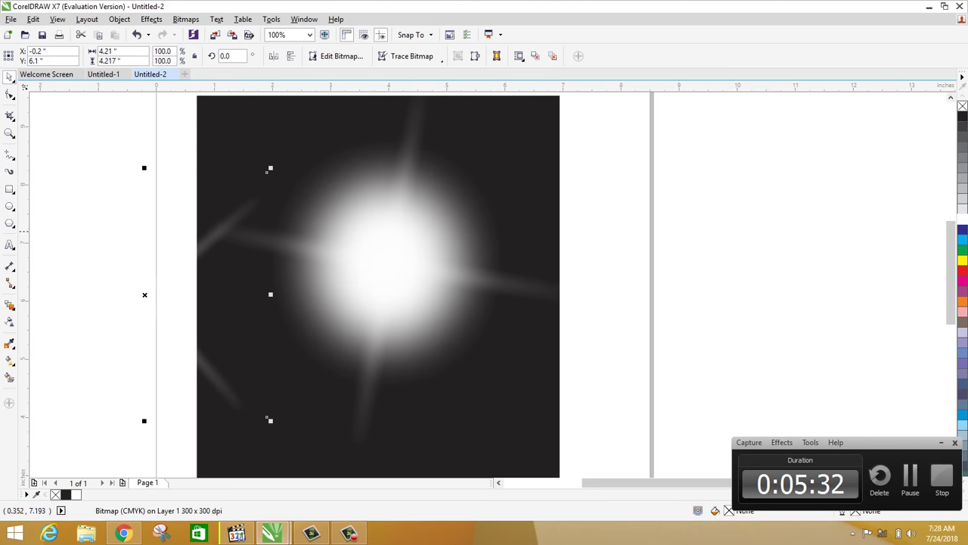
{"action": "left_click_drag", "start_coordinate": [144, 295], "coordinate": [389, 262]}
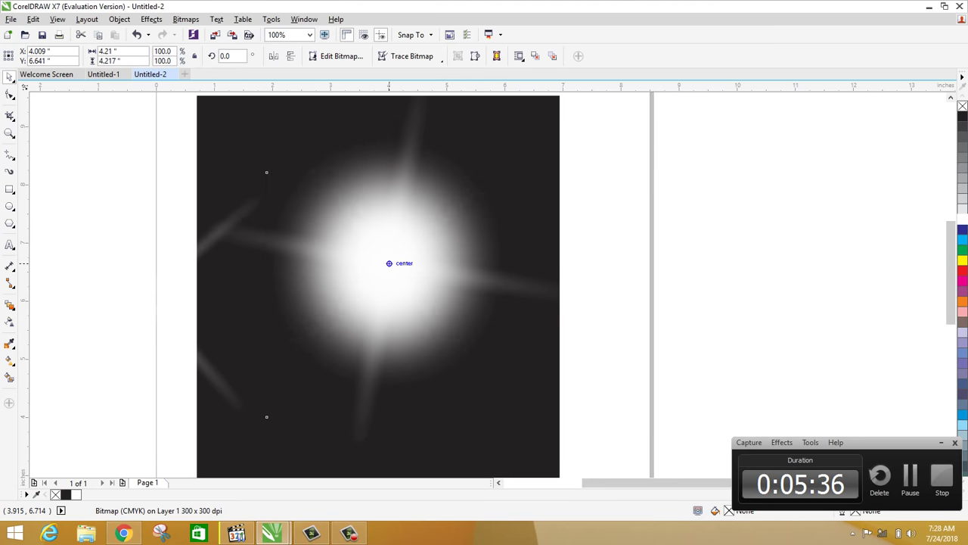
{"action": "left_click", "coordinate": [725, 174]}
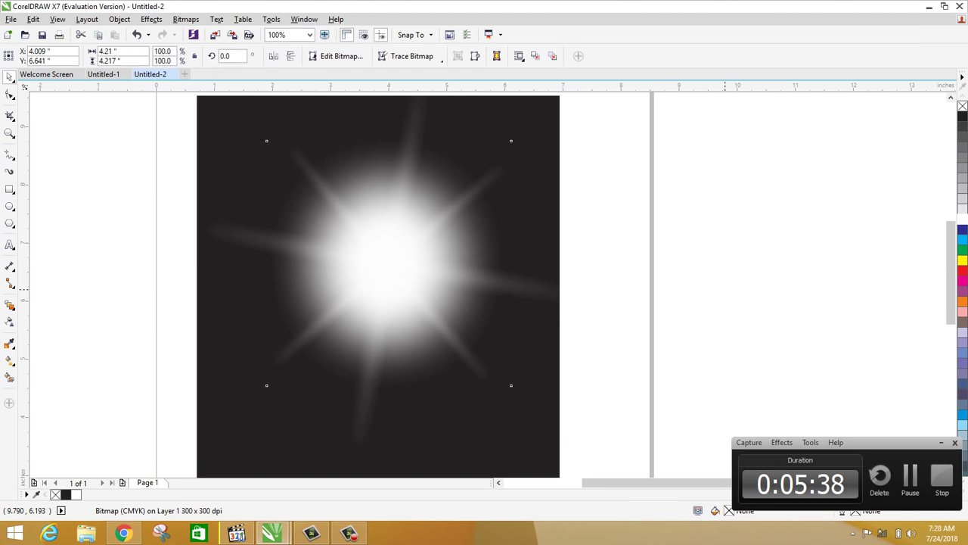
{"action": "scroll", "coordinate": [764, 196], "scroll_direction": "down", "scroll_amount": 1}
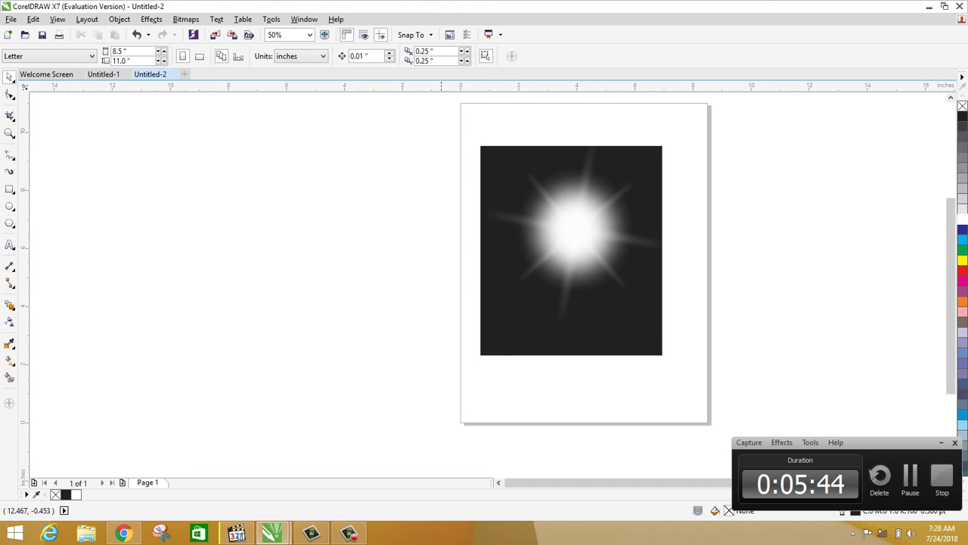
{"action": "left_click_drag", "start_coordinate": [441, 120], "coordinate": [713, 436]}
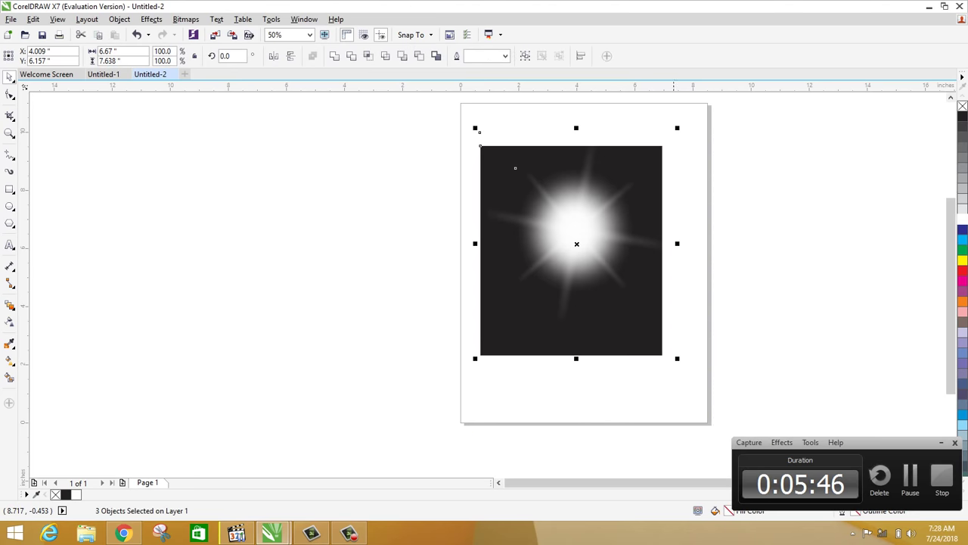
{"action": "left_click", "coordinate": [437, 286]}
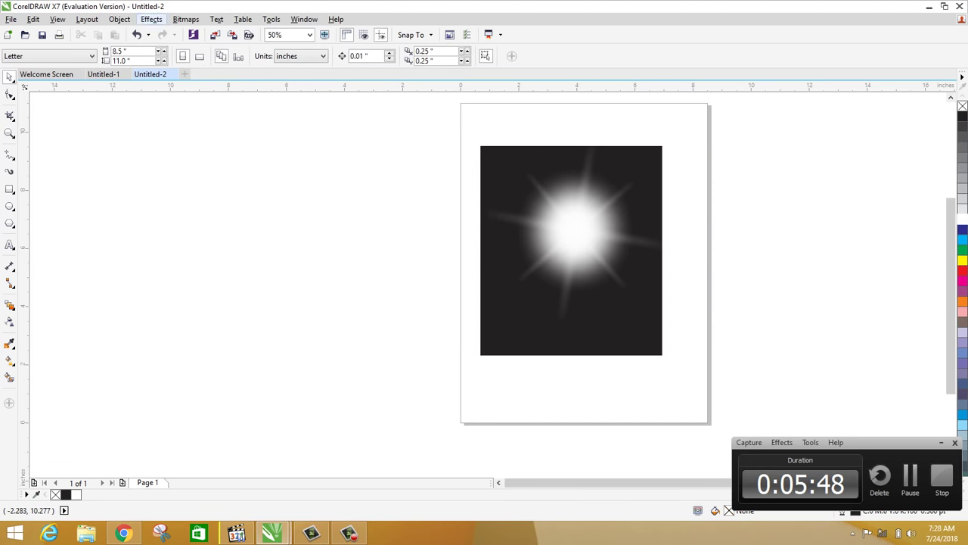
{"action": "left_click", "coordinate": [120, 19]}
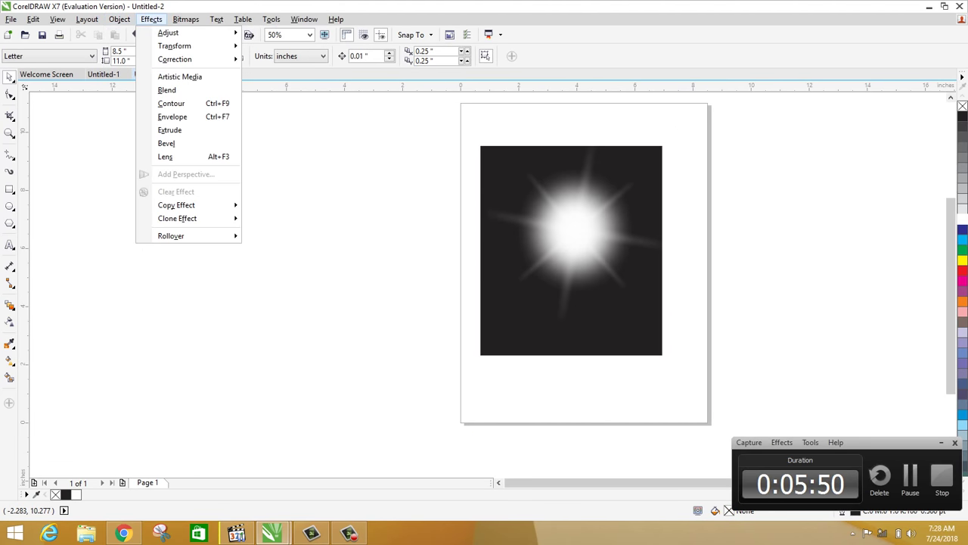
{"action": "left_click", "coordinate": [370, 141]}
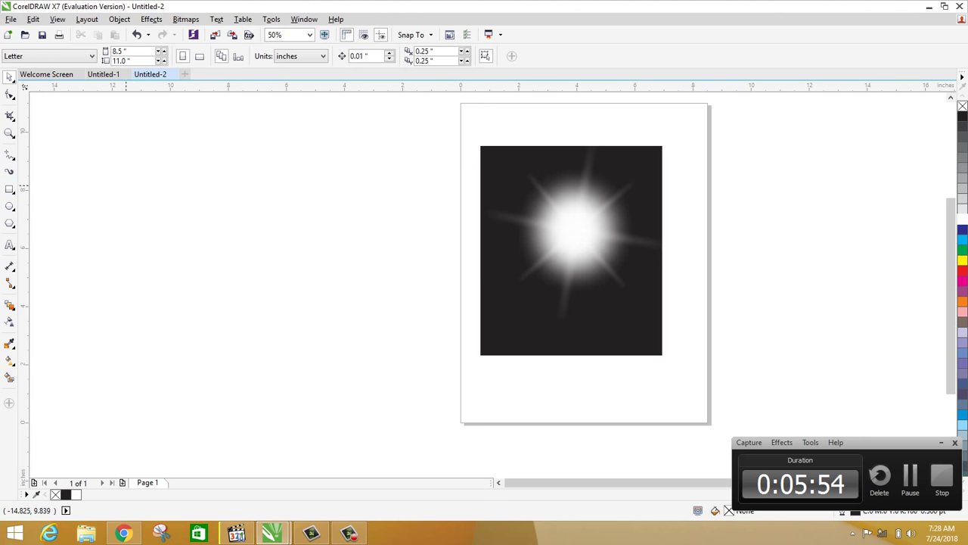
Draw a rectangle about 6.27 by 2.5 inches on the empty area beside the page and apply a tapered Artistic Media default stroke to it
{"action": "left_click_drag", "start_coordinate": [128, 128], "coordinate": [311, 201]}
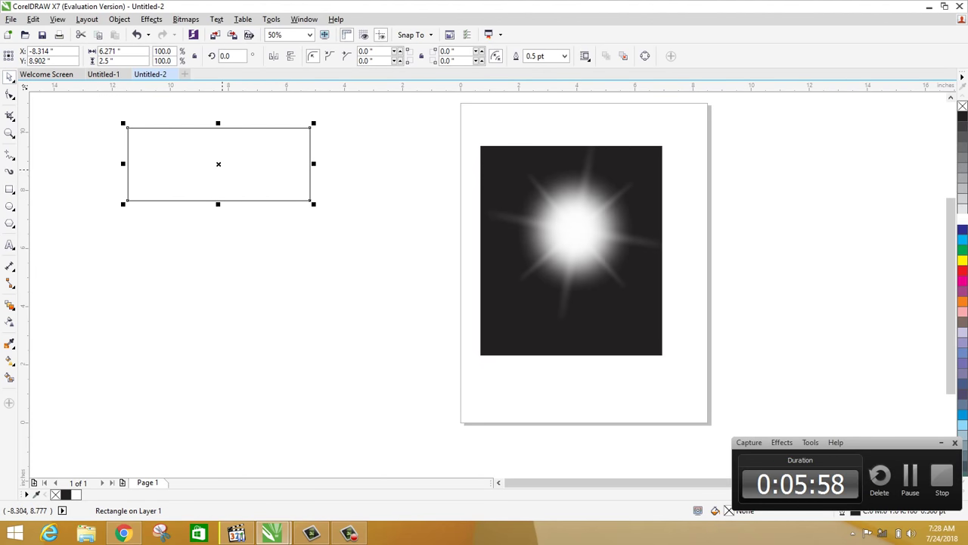
{"action": "left_click_drag", "start_coordinate": [220, 170], "coordinate": [236, 206]}
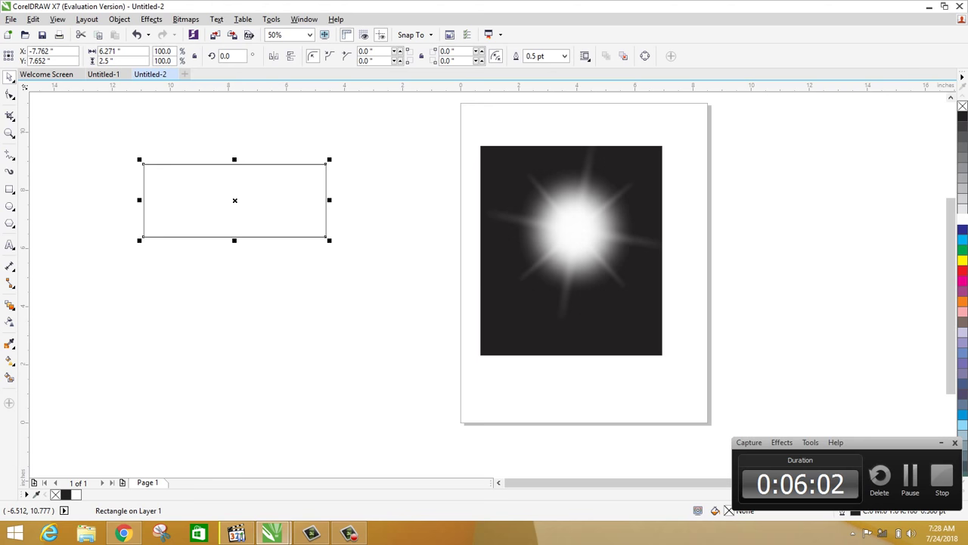
{"action": "left_click", "coordinate": [185, 19]}
{"action": "mouse_move", "coordinate": [152, 19]}
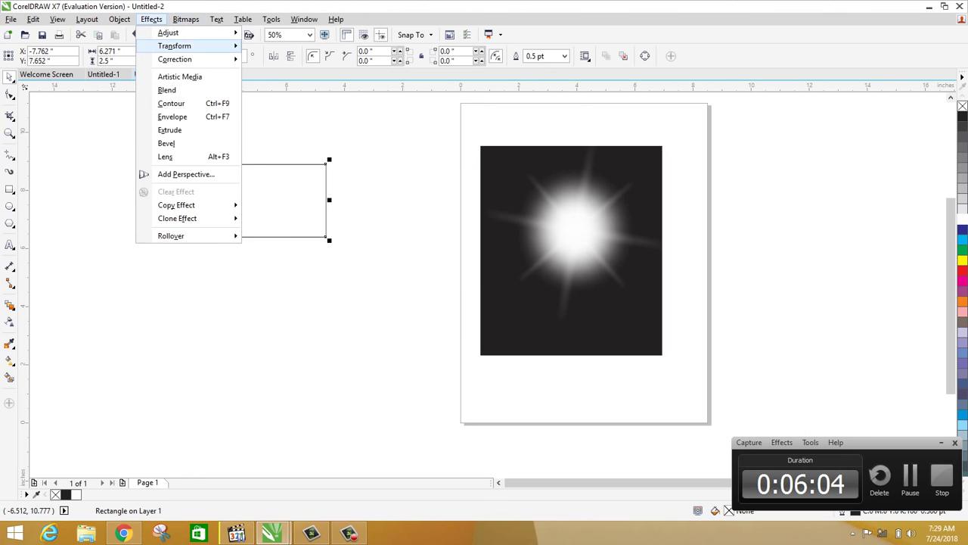
{"action": "left_click", "coordinate": [179, 77]}
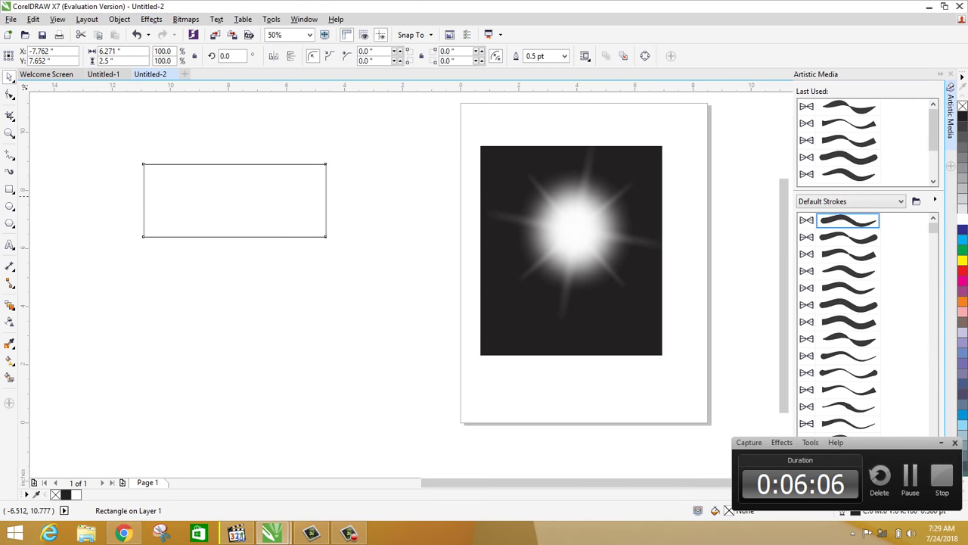
{"action": "scroll", "coordinate": [777, 195], "scroll_direction": "down", "scroll_amount": 1}
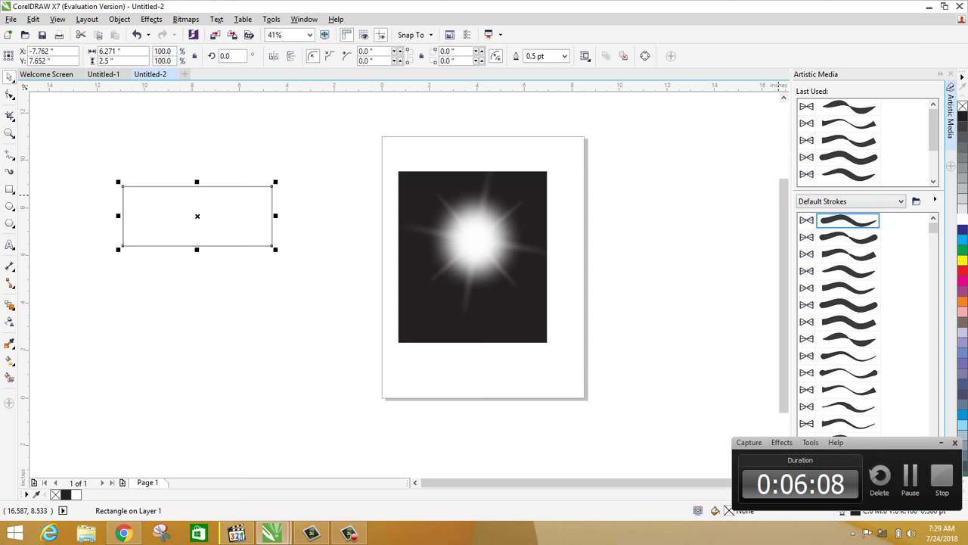
{"action": "left_click", "coordinate": [848, 220]}
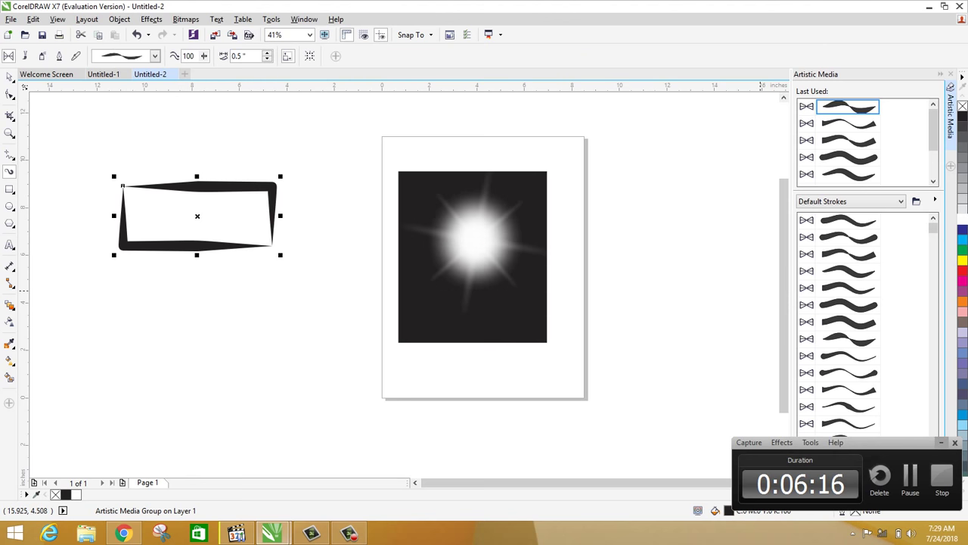
Try the light blue and black dashed brush strokes on the rectangle, and settle on the dark blue brush stroke
{"action": "scroll", "coordinate": [862, 340], "scroll_direction": "down", "scroll_amount": 2}
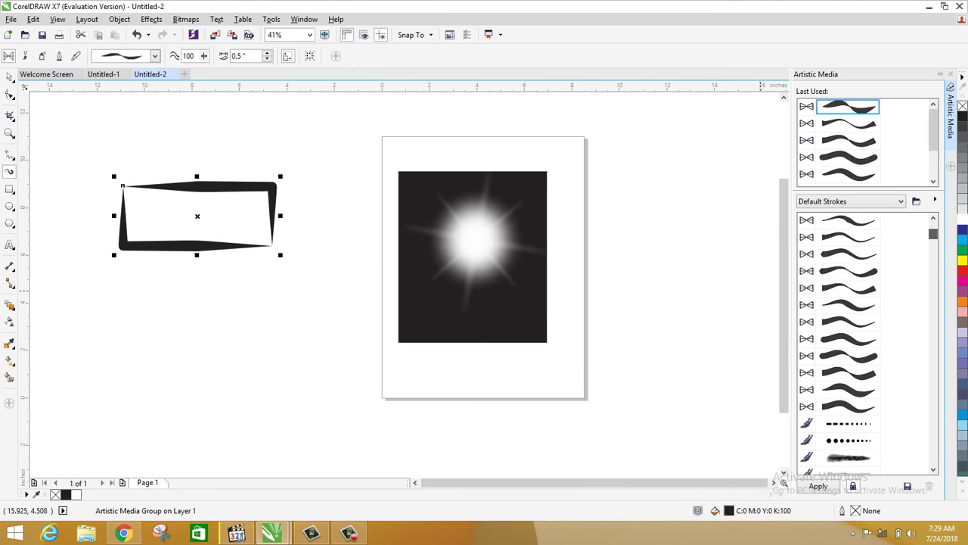
{"action": "scroll", "coordinate": [863, 340], "scroll_direction": "down", "scroll_amount": 5}
{"action": "scroll", "coordinate": [863, 341], "scroll_direction": "down", "scroll_amount": 5}
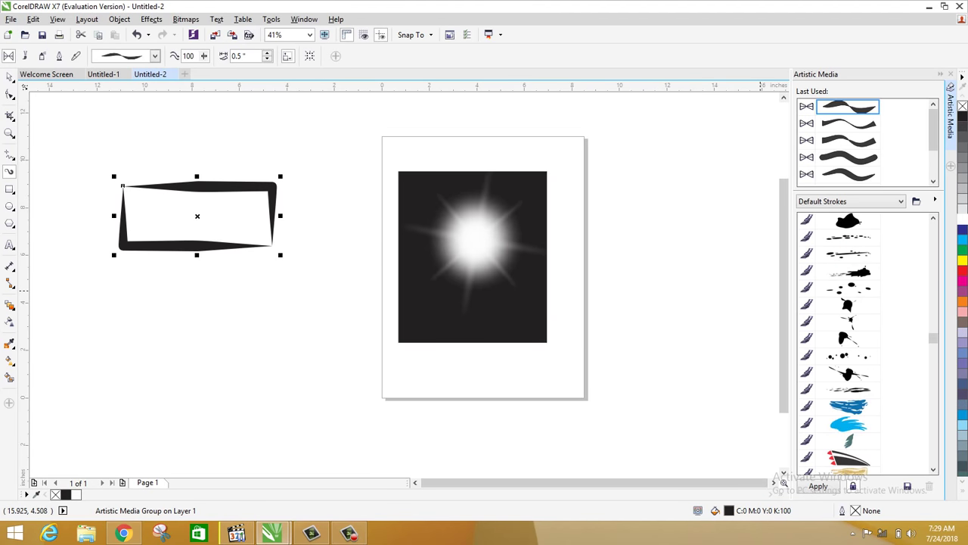
{"action": "left_click", "coordinate": [848, 407]}
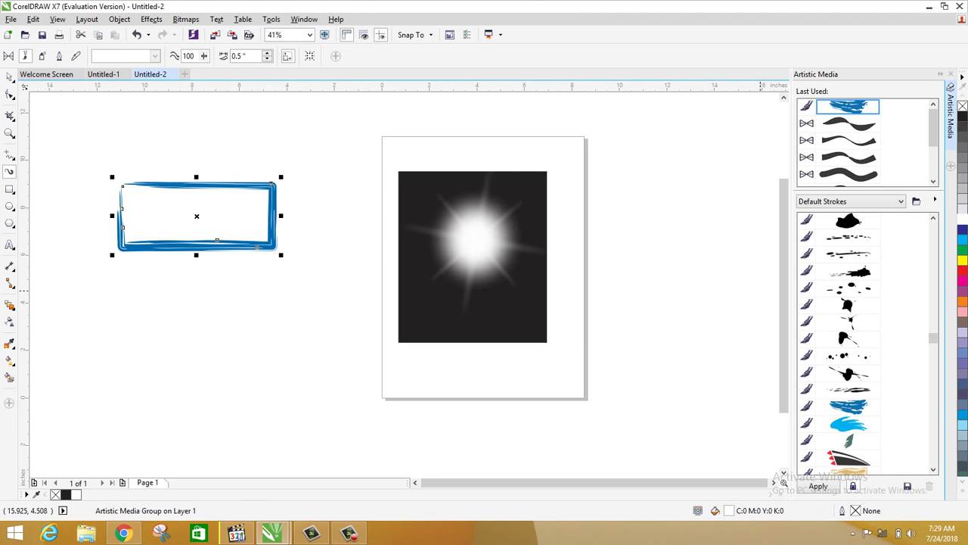
{"action": "left_click", "coordinate": [848, 424]}
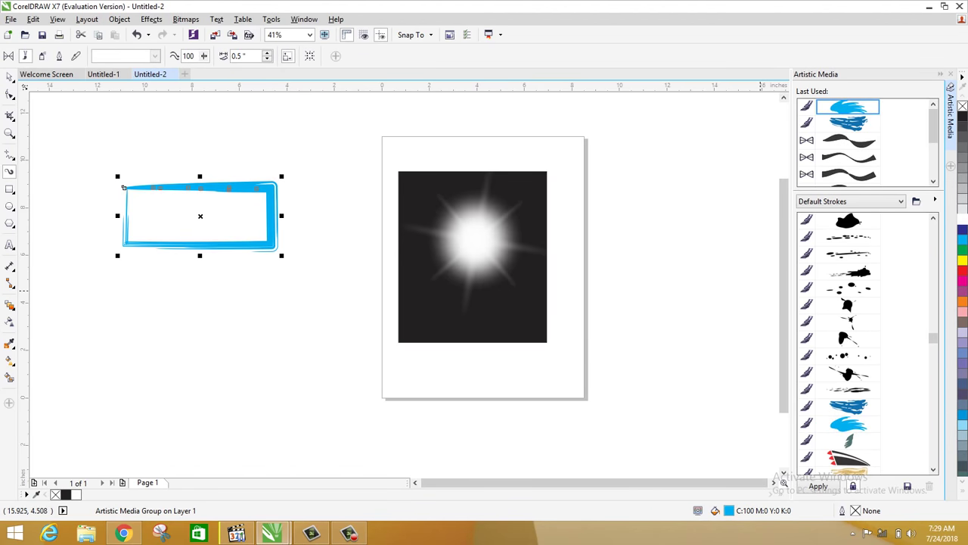
{"action": "left_click", "coordinate": [849, 237]}
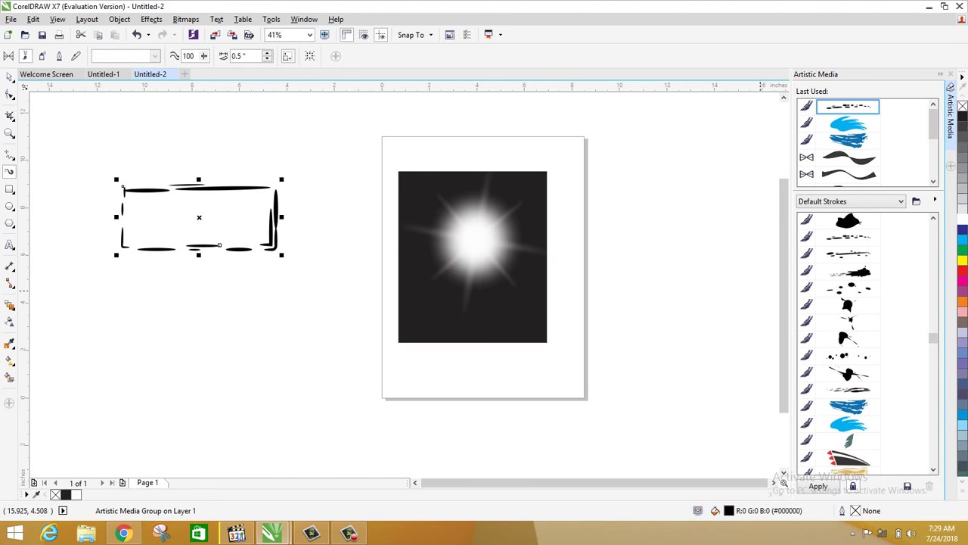
{"action": "left_click", "coordinate": [849, 406]}
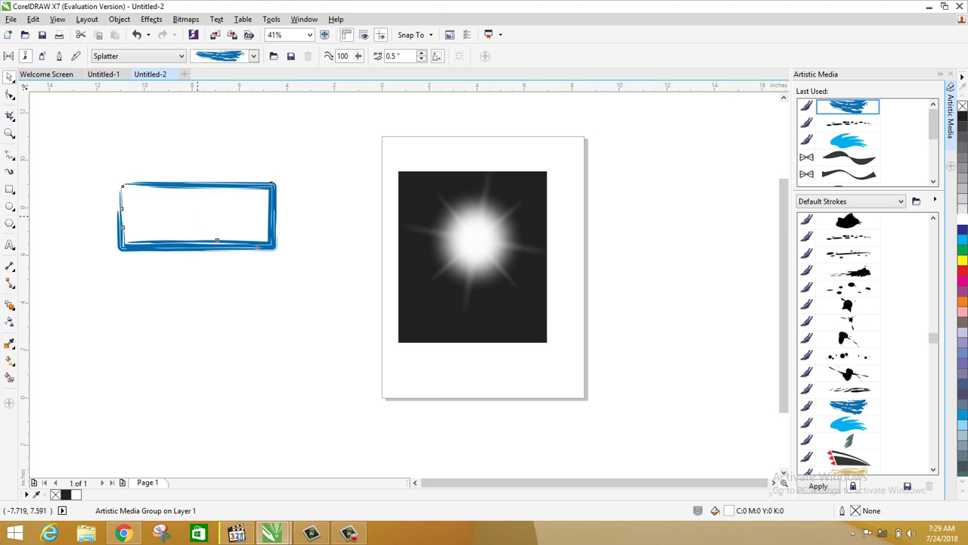
Move the blue frame higher and place a copy directly beneath it, nudged into alignment with the original
{"action": "left_click_drag", "start_coordinate": [197, 215], "coordinate": [205, 156]}
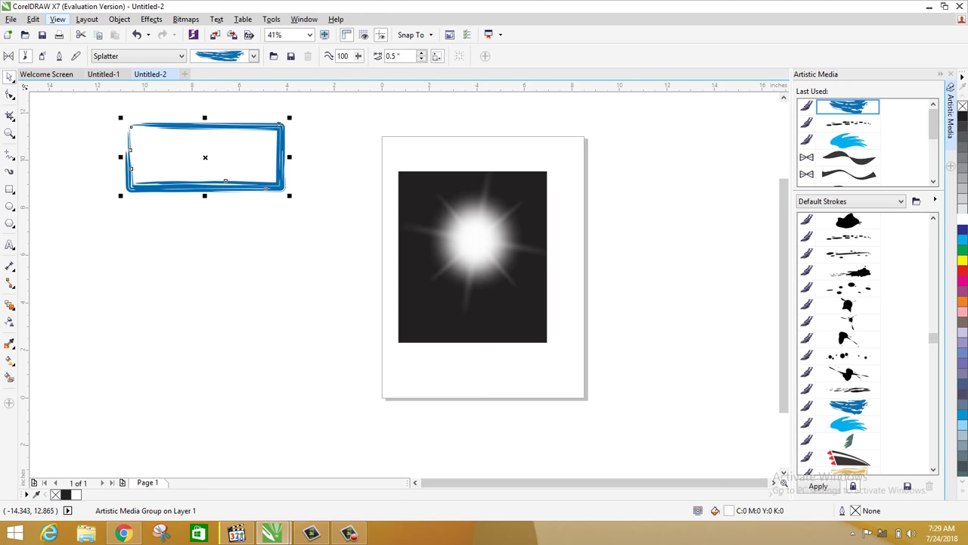
{"action": "left_click", "coordinate": [34, 19]}
{"action": "left_click", "coordinate": [59, 160]}
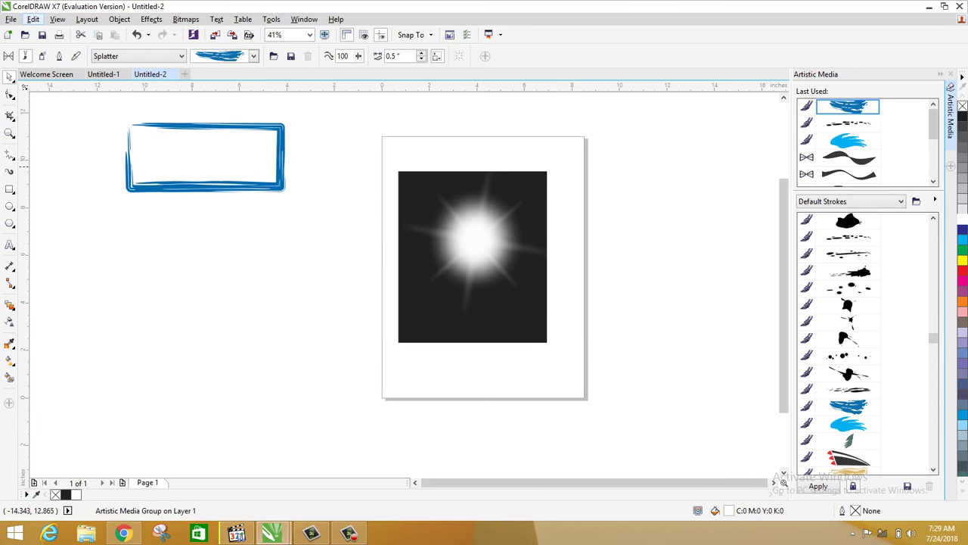
{"action": "left_click_drag", "start_coordinate": [215, 150], "coordinate": [209, 228]}
{"action": "key", "text": "Down"}
{"action": "key", "text": "Down"}
{"action": "key", "text": "Down"}
{"action": "key", "text": "Down"}
{"action": "key", "text": "Down"}
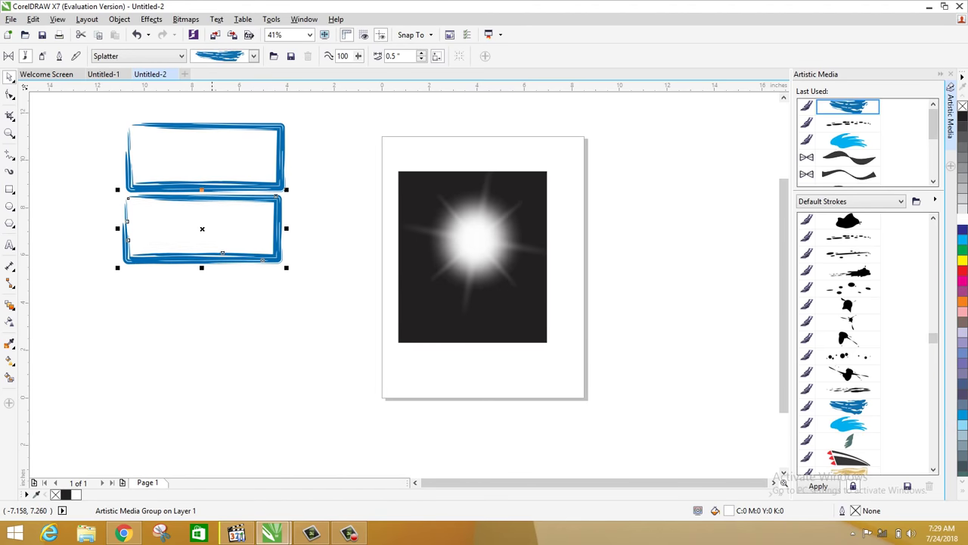
{"action": "key", "text": "Right"}
{"action": "key", "text": "Right"}
{"action": "key", "text": "Right"}
{"action": "key", "text": "Right"}
{"action": "key", "text": "Right"}
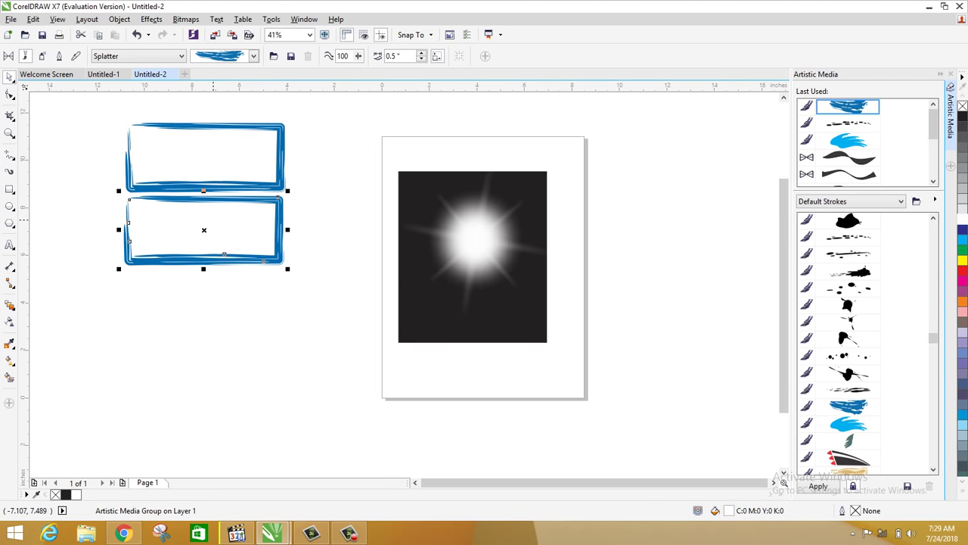
Duplicate the second frame twice at the same spacing to build a column of four blue frames, and deselect
{"action": "key", "text": "ctrl+d"}
{"action": "key", "text": "ctrl+d"}
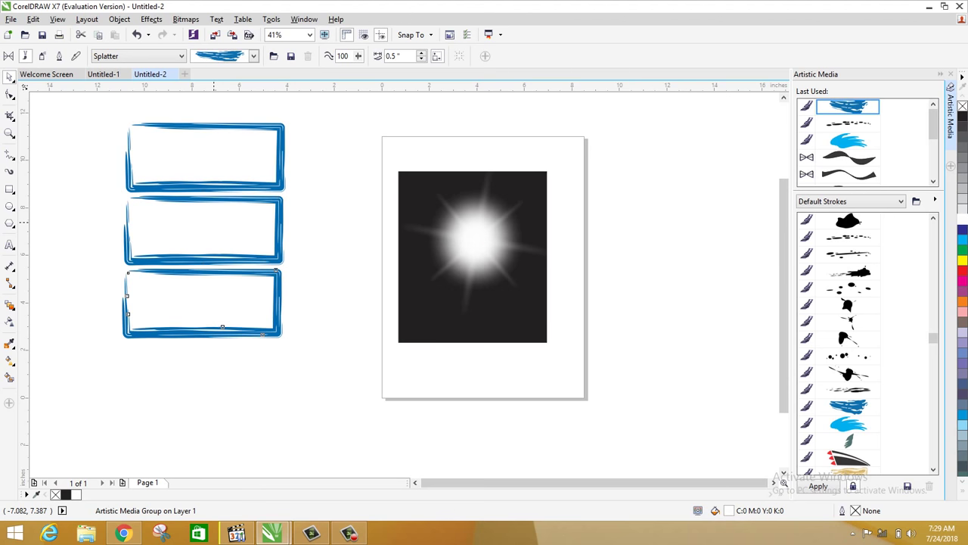
{"action": "key", "text": "Escape"}
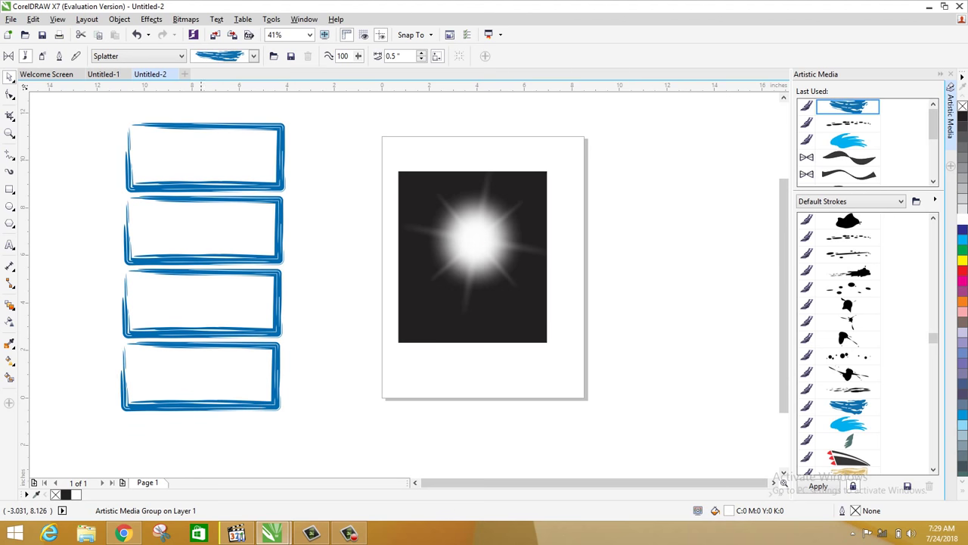
Add the text MSOFFICE inside the uppermost frame and enlarge it to about 59.8 pt
{"action": "left_click", "coordinate": [9, 245]}
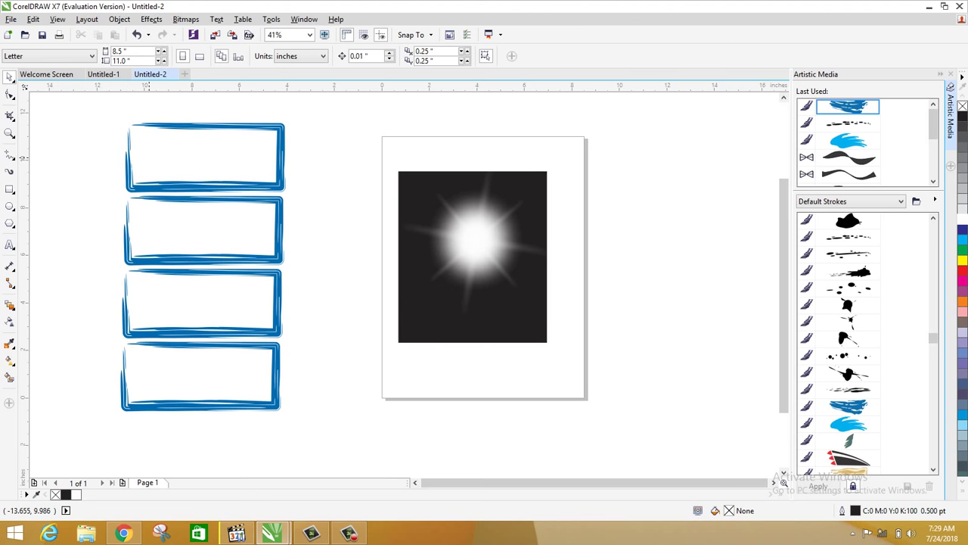
{"action": "left_click", "coordinate": [146, 154]}
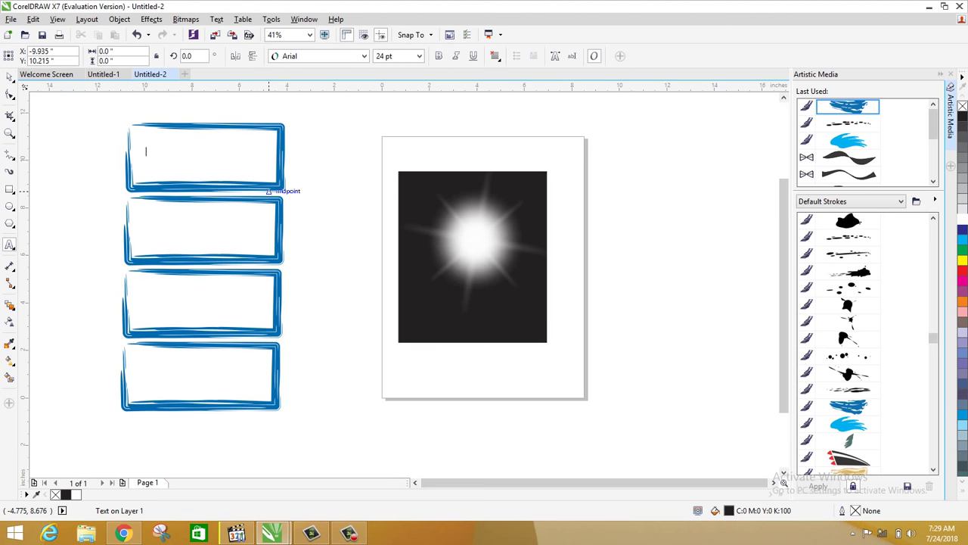
{"action": "type", "text": "MSOFFICE"}
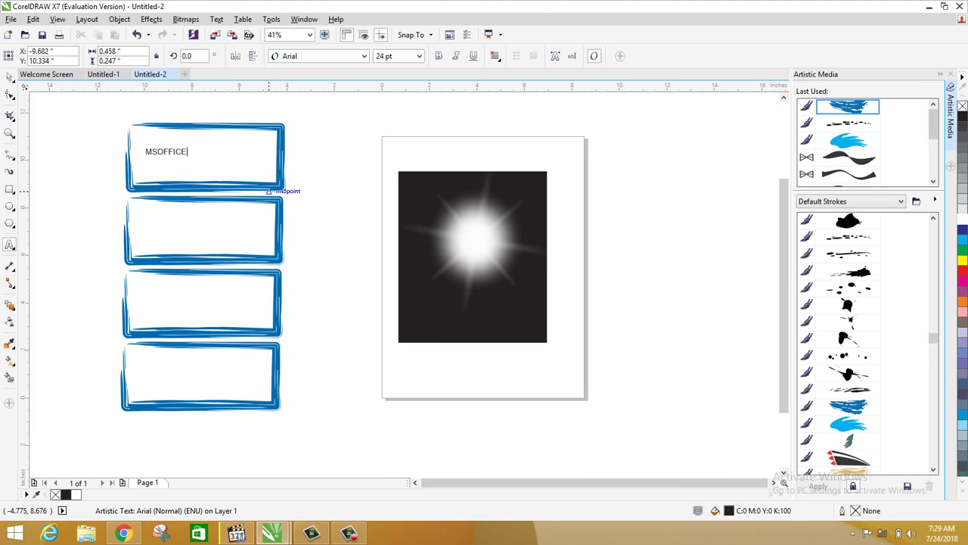
{"action": "left_click", "coordinate": [166, 151]}
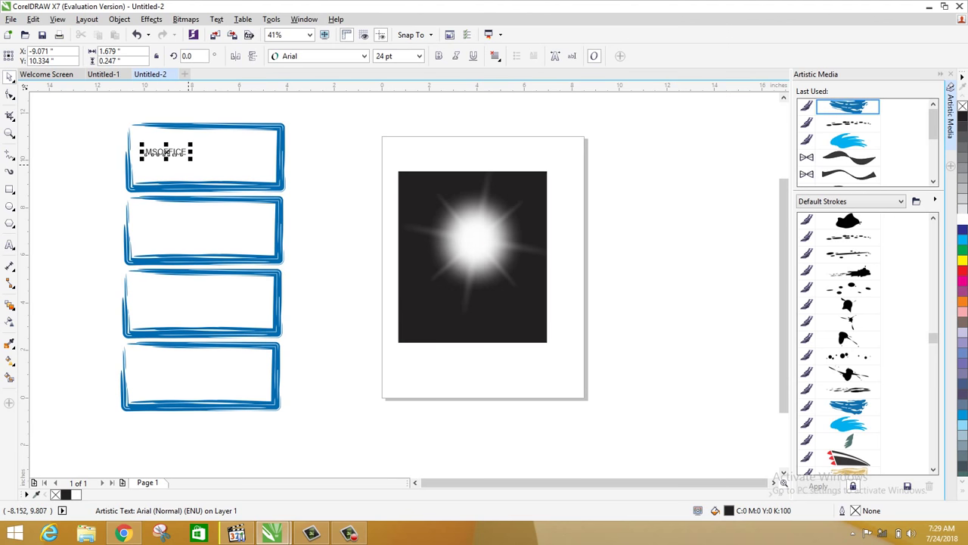
{"action": "mouse_move", "coordinate": [190, 158]}
{"action": "left_mouse_down"}
{"action": "mouse_move", "coordinate": [215, 168]}
{"action": "mouse_move", "coordinate": [197, 152]}
{"action": "left_mouse_up"}
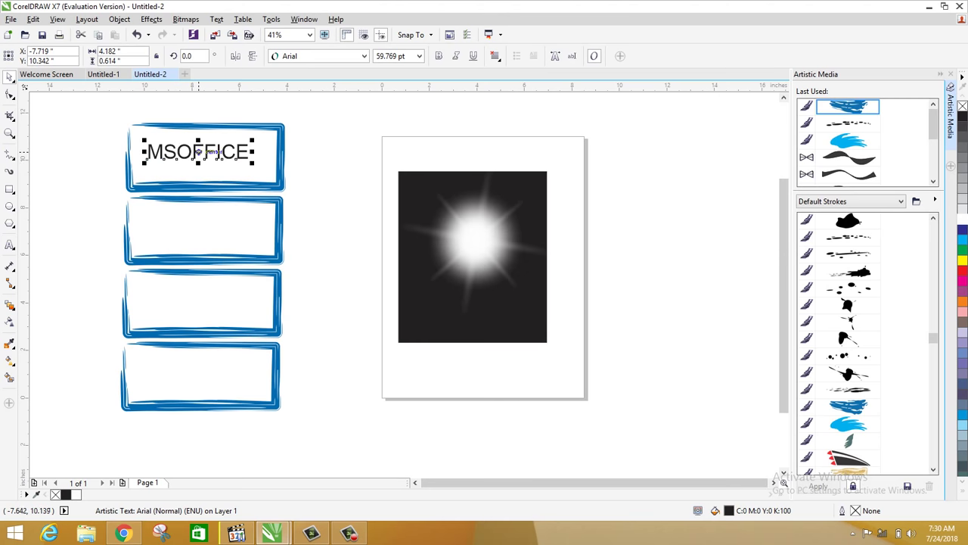
Add the text PHTOTOSHOP inside the second frame and scale it up to about the width of the MSOFFICE text
{"action": "left_click_drag", "start_coordinate": [197, 153], "coordinate": [198, 214]}
{"action": "key", "text": "ctrl+z"}
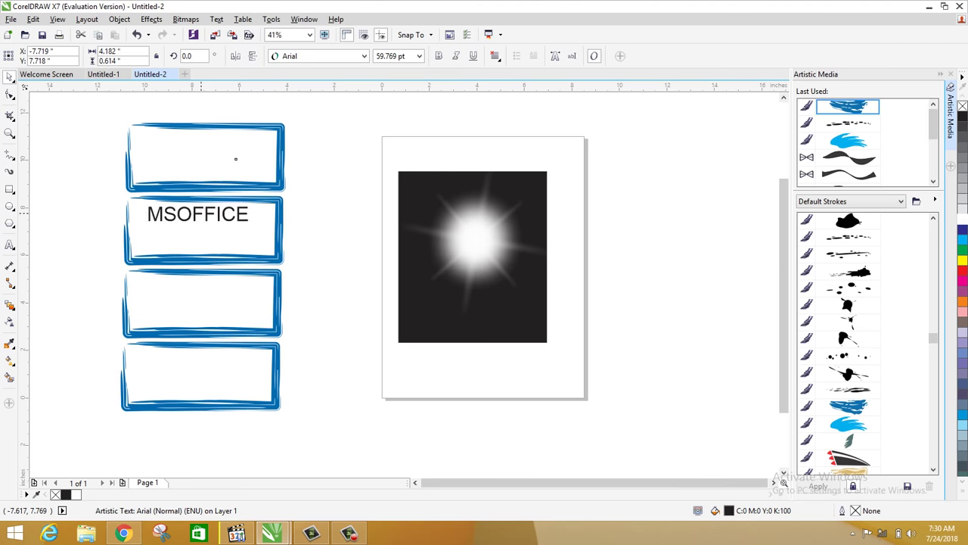
{"action": "left_click", "coordinate": [9, 245]}
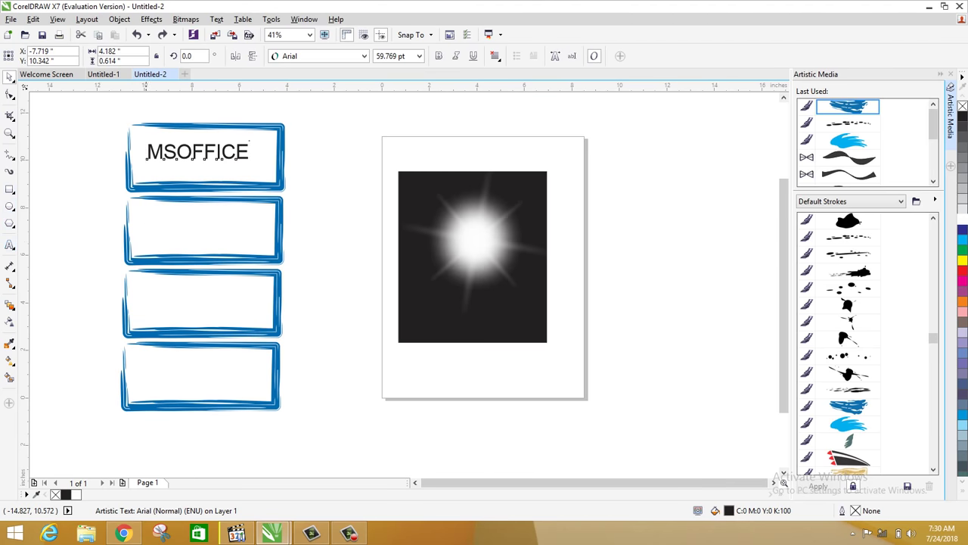
{"action": "left_click", "coordinate": [149, 222]}
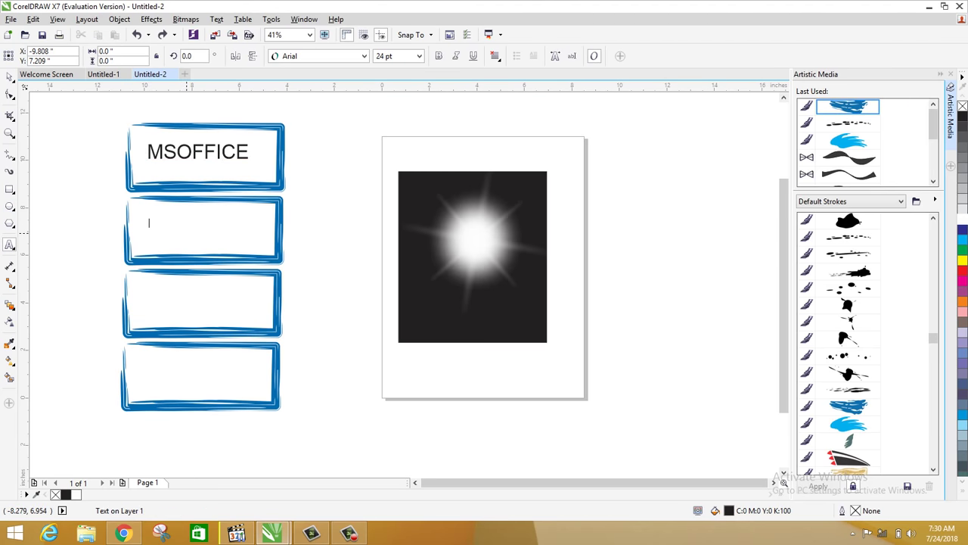
{"action": "type", "text": "CO"}
{"action": "key", "text": "BackSpace"}
{"action": "key", "text": "BackSpace"}
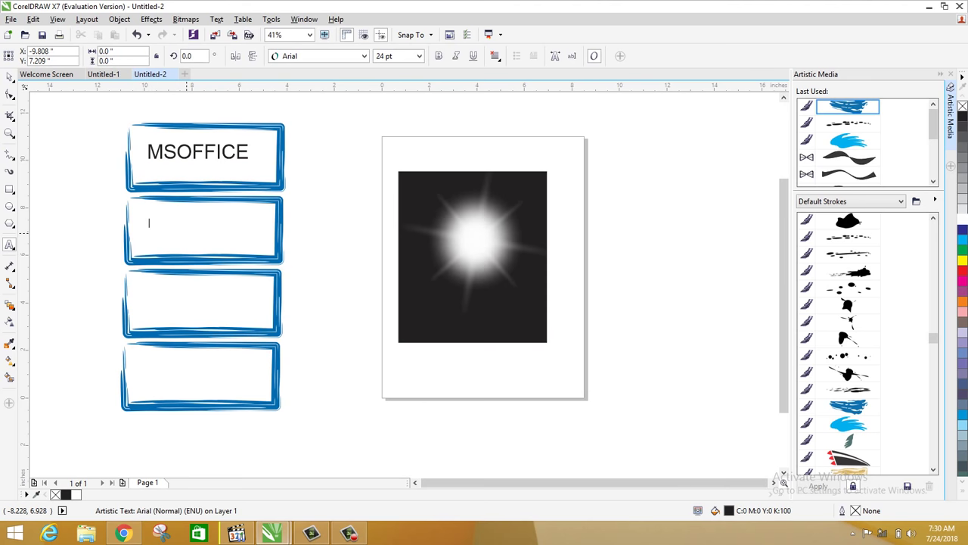
{"action": "type", "text": "PHTOTOSHOP"}
{"action": "key", "text": "ctrl+space"}
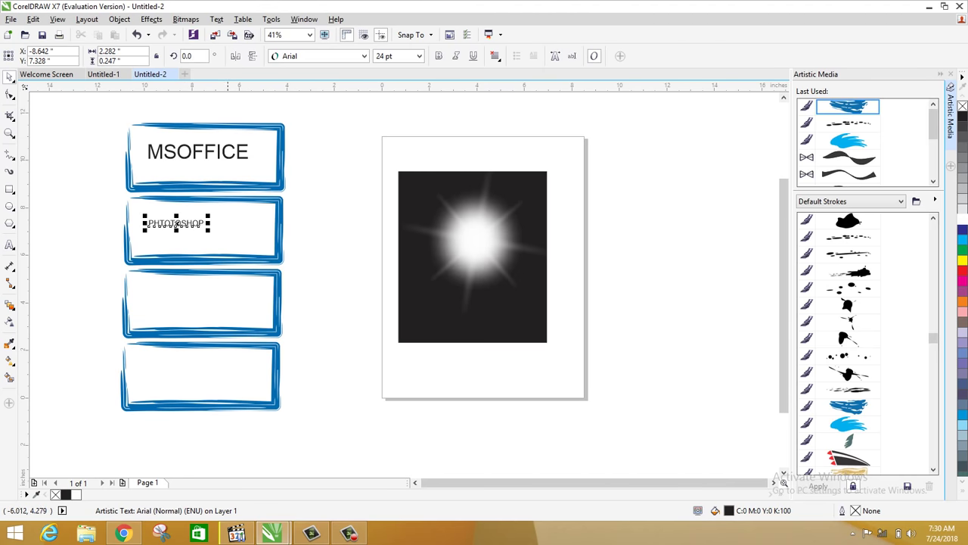
{"action": "mouse_move", "coordinate": [208, 230]}
{"action": "left_mouse_down"}
{"action": "mouse_move", "coordinate": [231, 233]}
{"action": "mouse_move", "coordinate": [203, 229]}
{"action": "left_mouse_up"}
{"action": "left_click", "coordinate": [236, 388]}
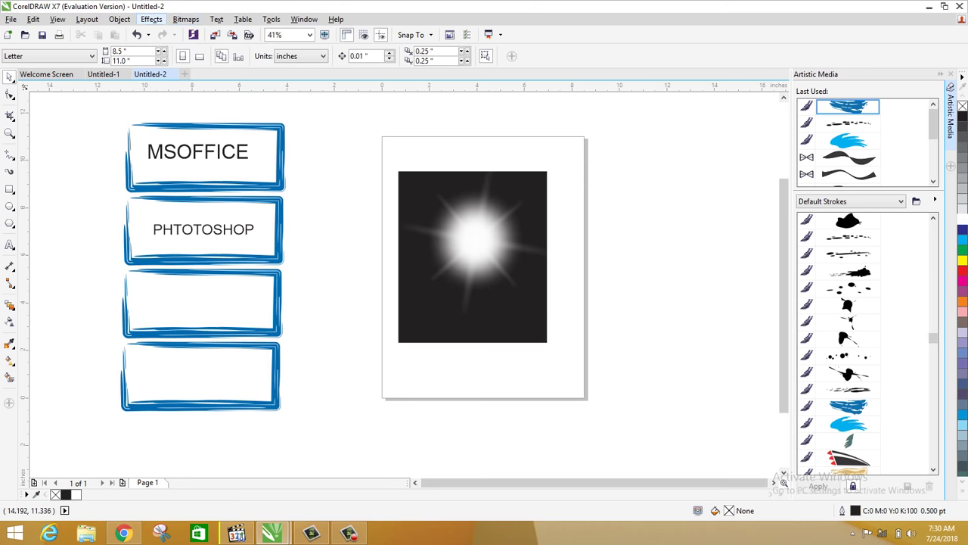
{"action": "left_click", "coordinate": [151, 19]}
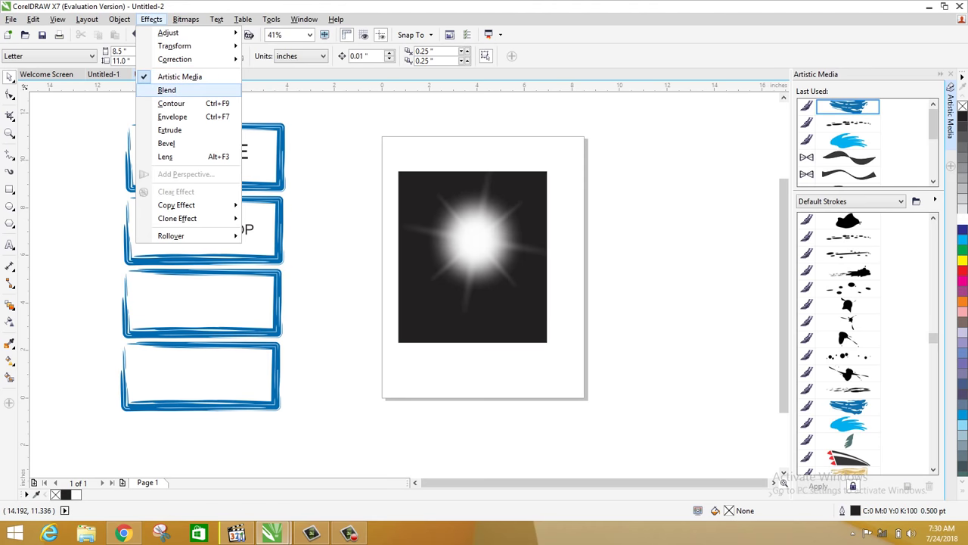
{"action": "key", "text": "Escape"}
{"action": "left_click_drag", "start_coordinate": [83, 106], "coordinate": [566, 474]}
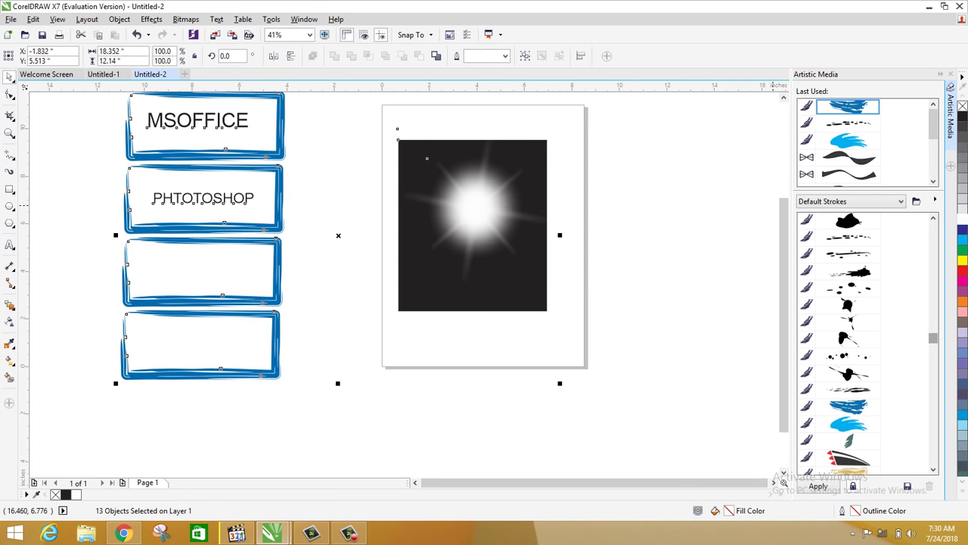
{"action": "scroll", "coordinate": [848, 322], "scroll_direction": "down", "scroll_amount": 2}
{"action": "scroll", "coordinate": [848, 322], "scroll_direction": "down", "scroll_amount": 5}
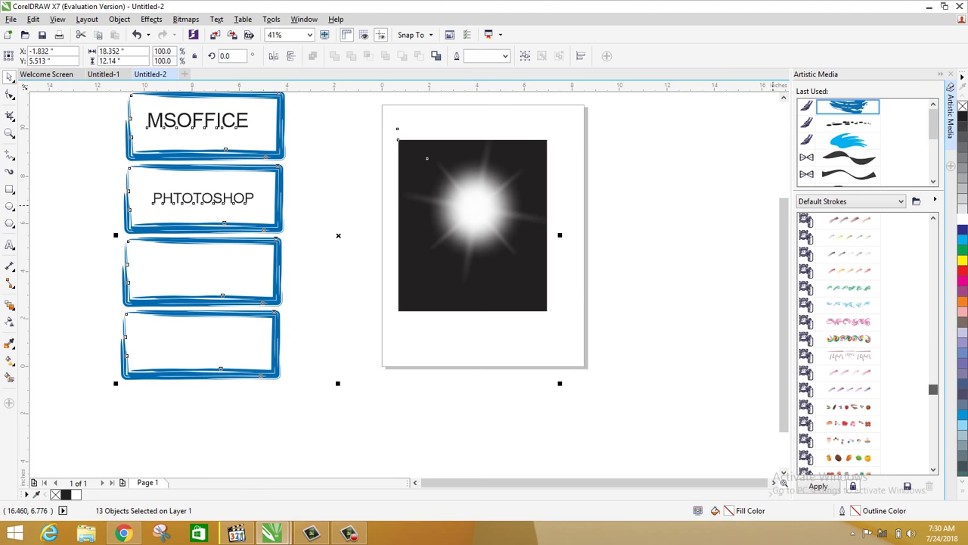
{"action": "scroll", "coordinate": [846, 454], "scroll_direction": "down", "scroll_amount": 4}
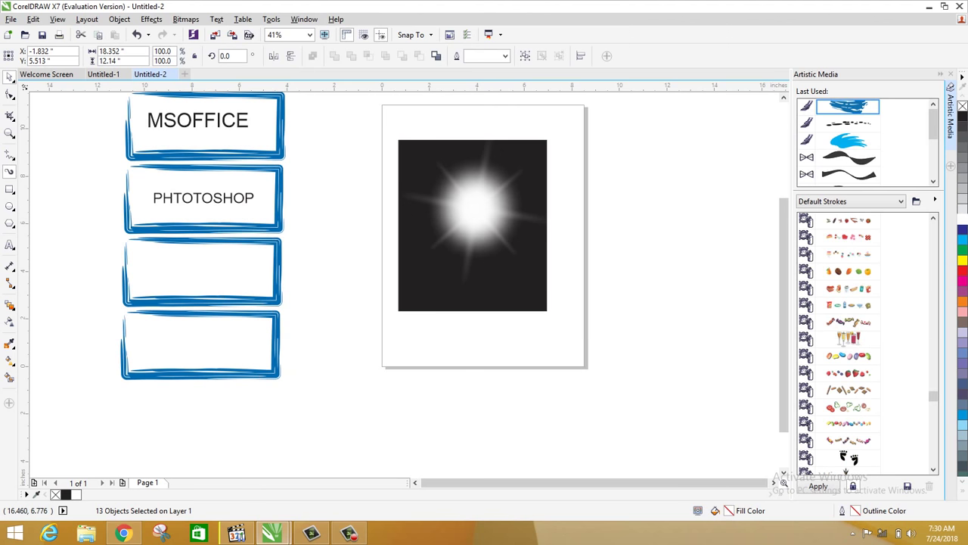
Draw a nearly horizontal freehand curve about 11 inches long below the page, and try the black twig and light-blue brush strokes on it
{"action": "key", "text": "F5"}
{"action": "left_click_drag", "start_coordinate": [295, 407], "coordinate": [558, 415]}
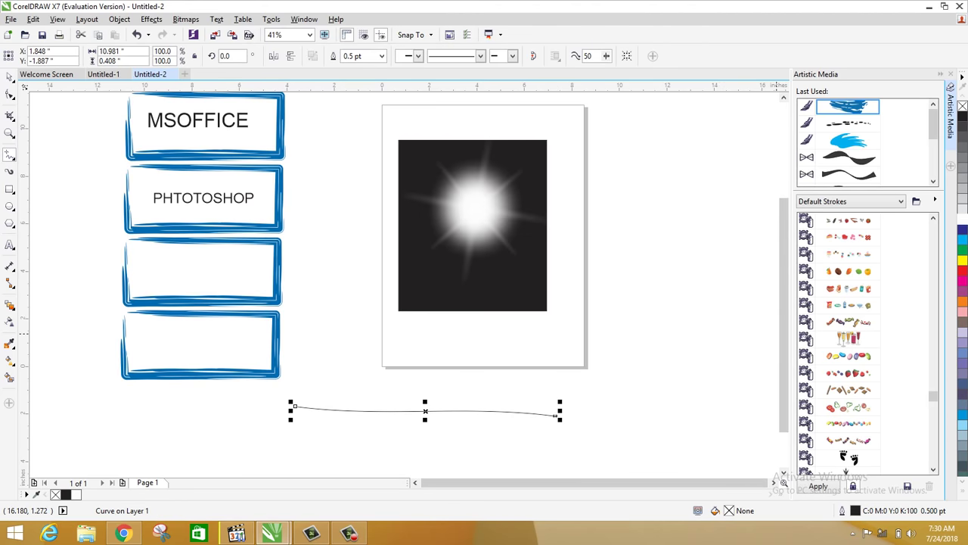
{"action": "scroll", "coordinate": [845, 454], "scroll_direction": "up", "scroll_amount": 3}
{"action": "left_click", "coordinate": [849, 305]}
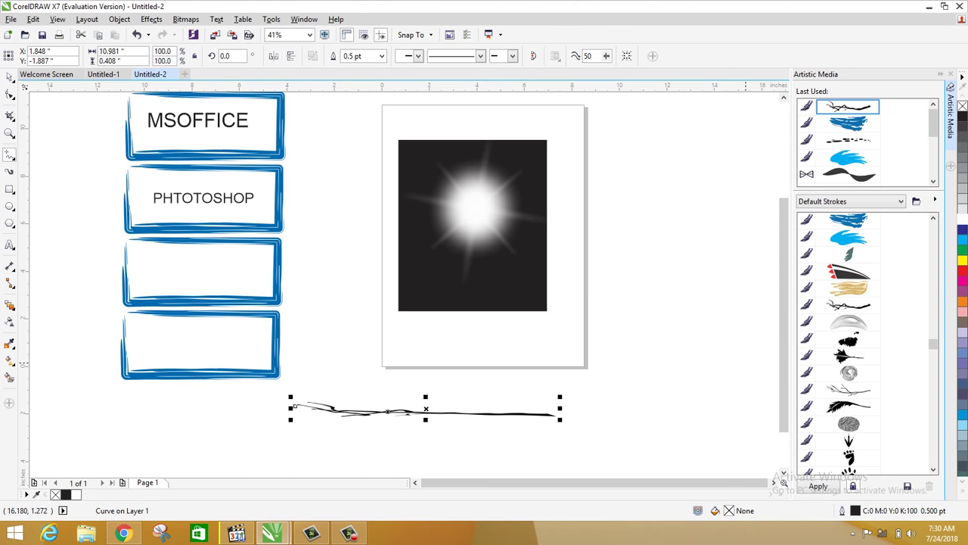
{"action": "left_click", "coordinate": [849, 237]}
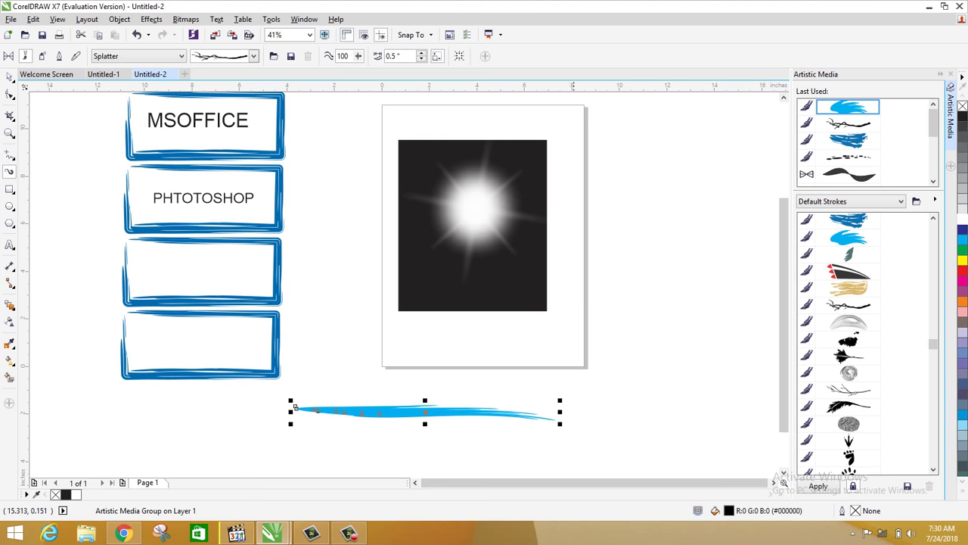
Apply the pink flower spray from the default strokes to the curve below the page, and close the Artistic Media docker
{"action": "scroll", "coordinate": [933, 345], "scroll_direction": "down", "scroll_amount": 3}
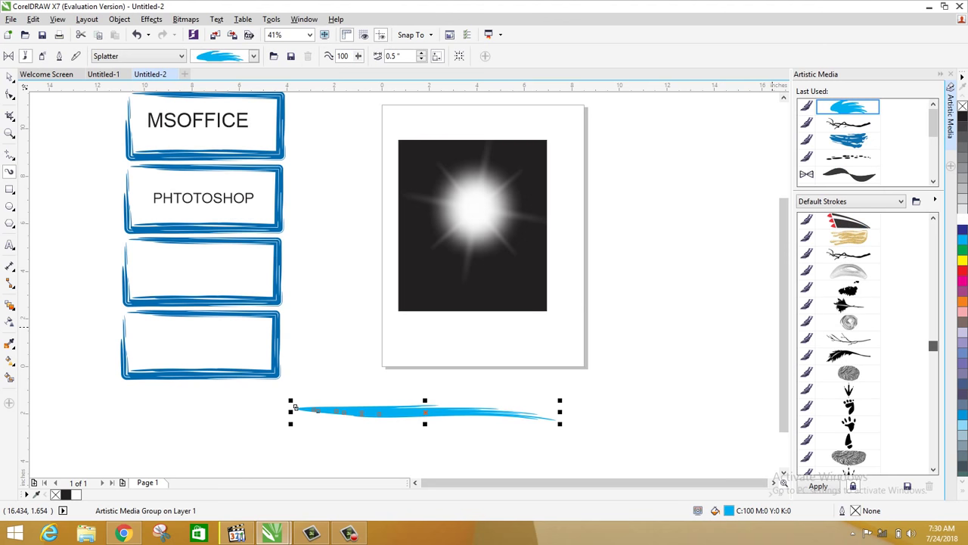
{"action": "left_click_drag", "start_coordinate": [932, 346], "coordinate": [933, 457]}
{"action": "left_click", "coordinate": [849, 321]}
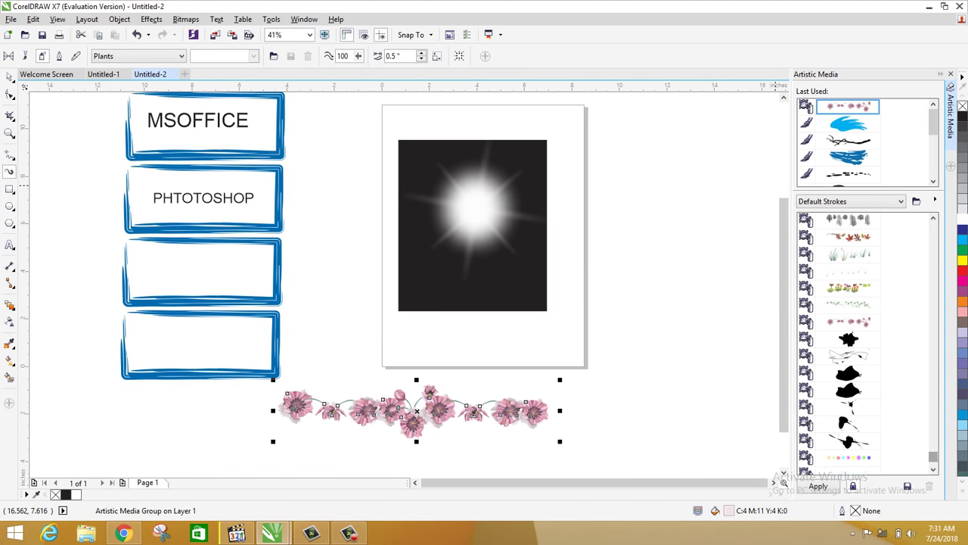
{"action": "left_click", "coordinate": [952, 73]}
Paint a vertical flower spray between the blue frames and the page, plus a crossing vertical and horizontal pair on the page's other side
{"action": "scroll", "coordinate": [35, 287], "scroll_direction": "up", "scroll_amount": 1}
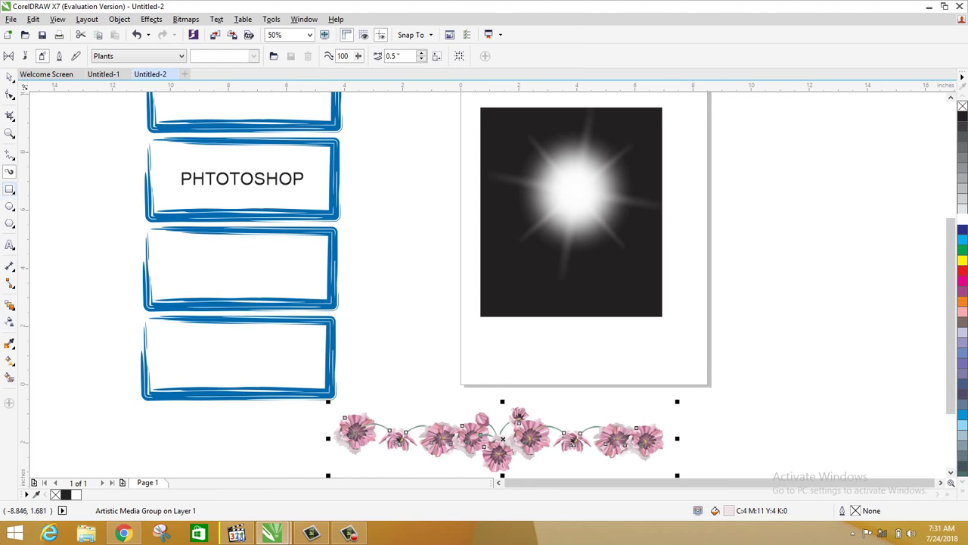
{"action": "left_click_drag", "start_coordinate": [379, 162], "coordinate": [408, 313]}
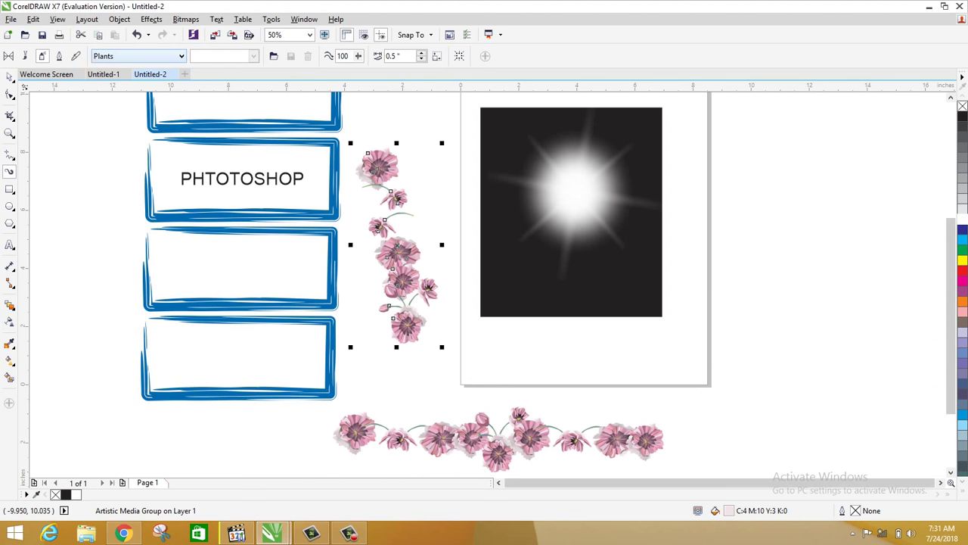
{"action": "left_click", "coordinate": [138, 56]}
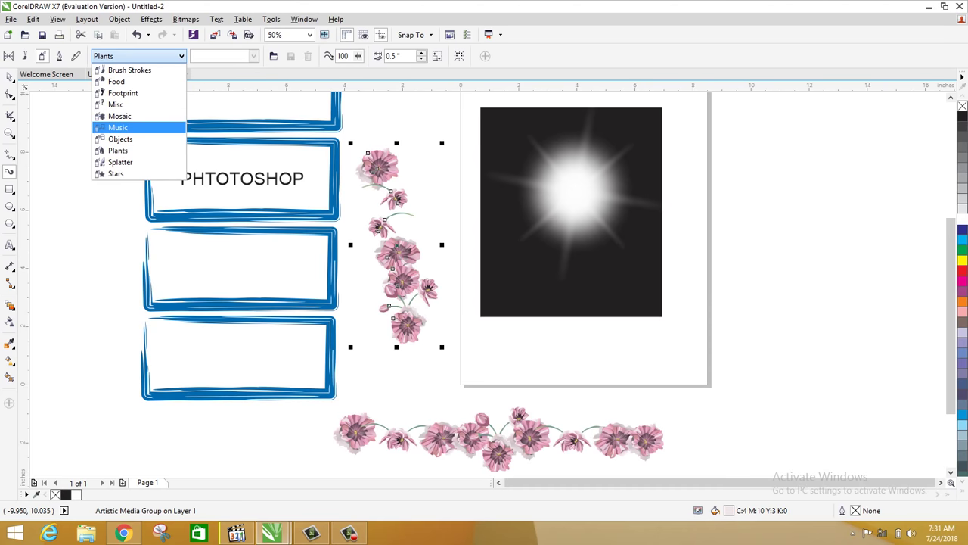
{"action": "left_click", "coordinate": [118, 127]}
{"action": "left_click_drag", "start_coordinate": [750, 150], "coordinate": [766, 352]}
{"action": "mouse_move", "coordinate": [725, 297]}
{"action": "left_mouse_down"}
{"action": "mouse_move", "coordinate": [908, 272]}
{"action": "mouse_move", "coordinate": [919, 261]}
{"action": "left_mouse_up"}
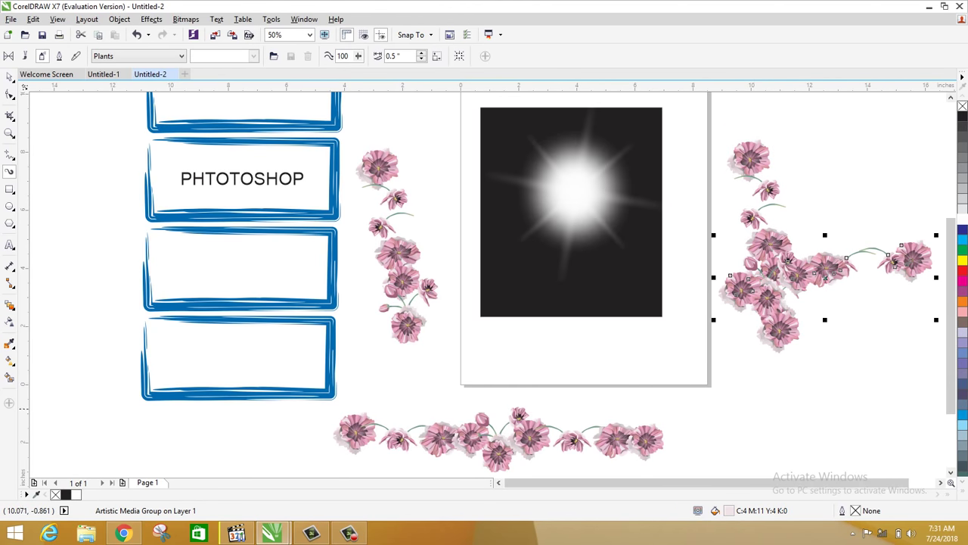
Shift the flower spray beside the blue frames slightly down toward the page, and break its artistic media group apart
{"action": "left_click", "coordinate": [9, 78]}
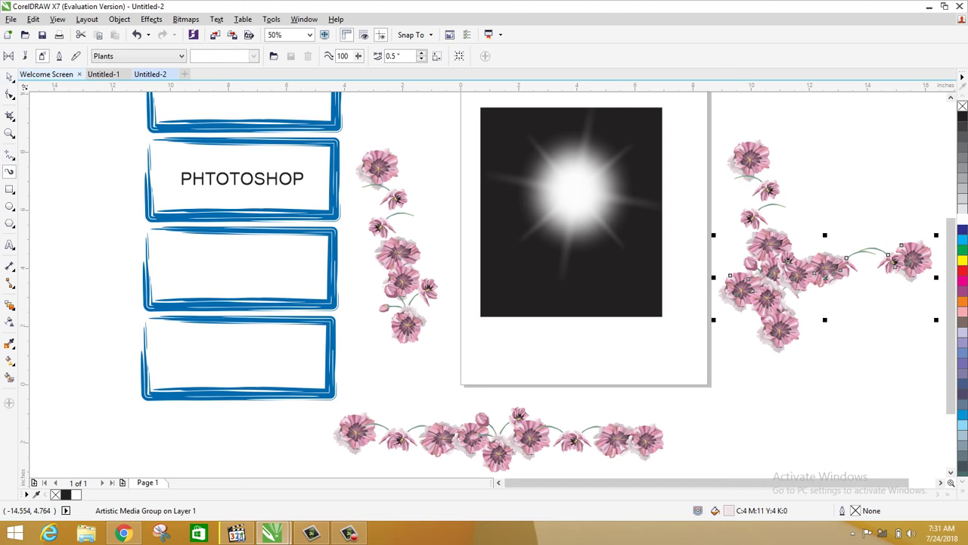
{"action": "left_click_drag", "start_coordinate": [384, 171], "coordinate": [398, 203]}
{"action": "left_click_drag", "start_coordinate": [384, 169], "coordinate": [396, 187]}
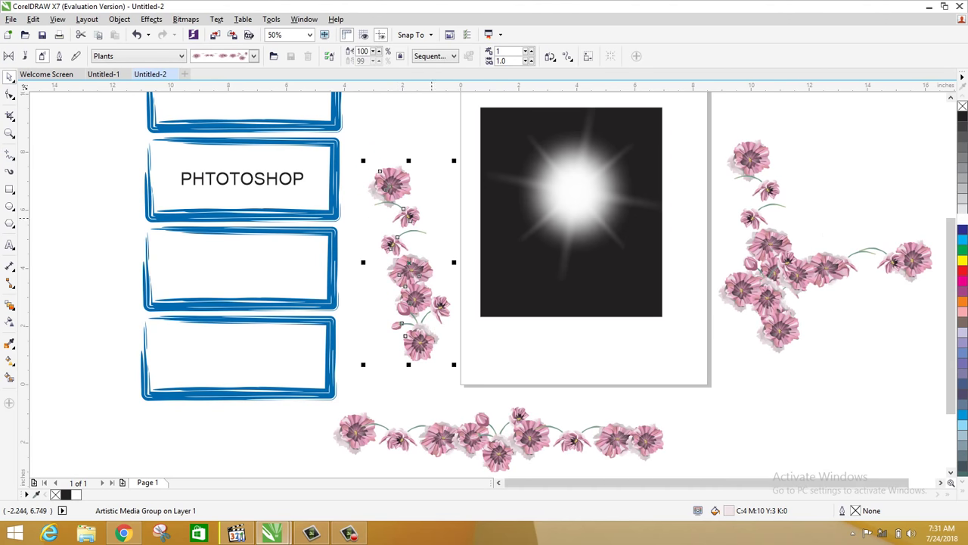
{"action": "left_click", "coordinate": [120, 19]}
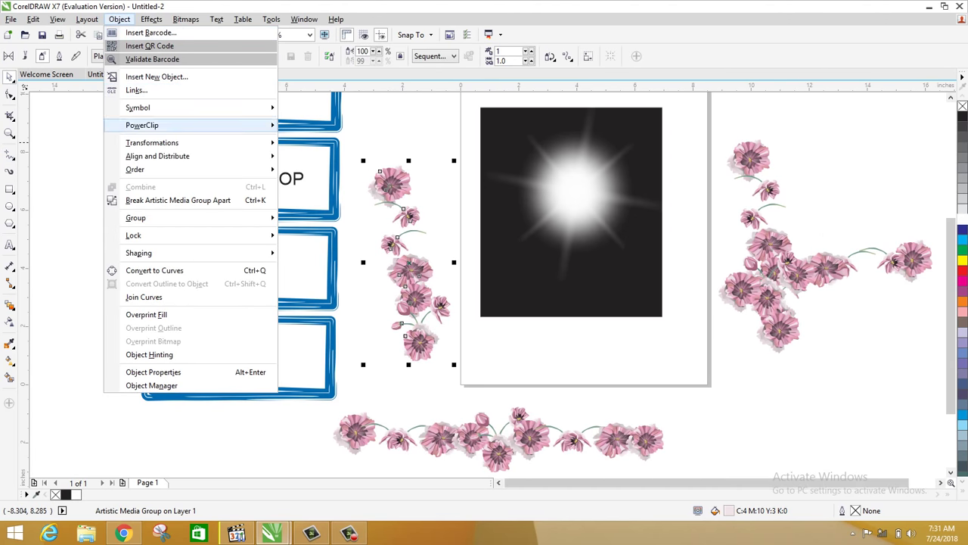
{"action": "left_click", "coordinate": [199, 199]}
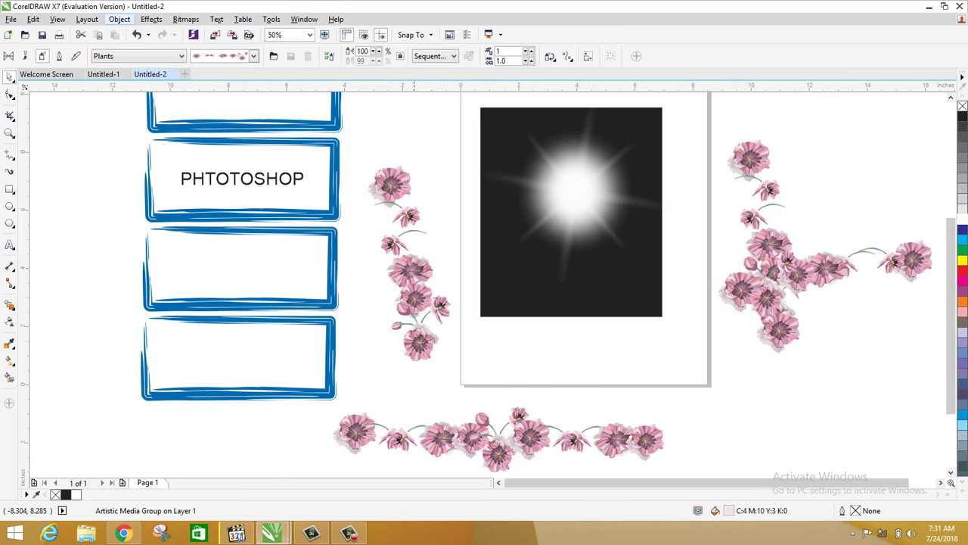
Try moving the separated flowers away from their path onto the lower blue frames, and undo the move
{"action": "left_click", "coordinate": [387, 216]}
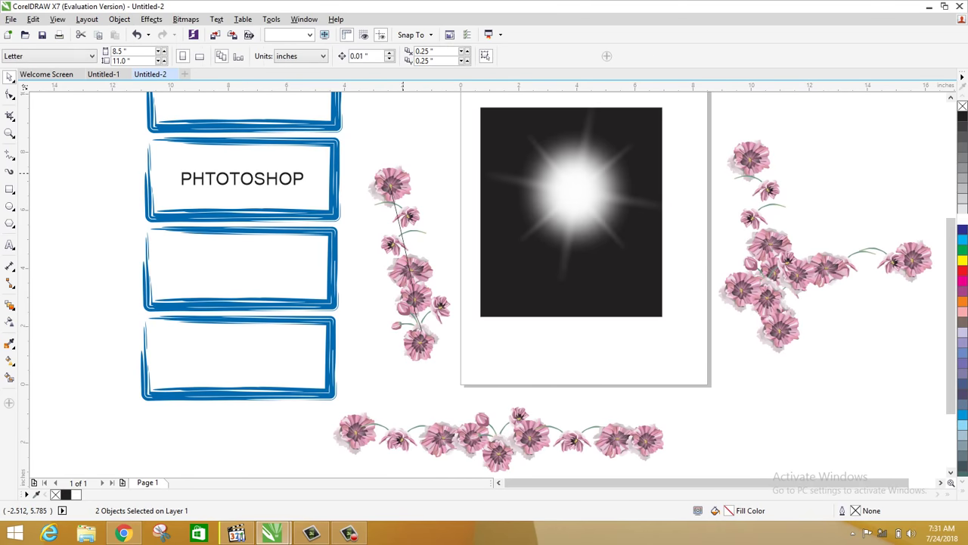
{"action": "mouse_move", "coordinate": [400, 176]}
{"action": "left_mouse_down"}
{"action": "mouse_move", "coordinate": [387, 147]}
{"action": "mouse_move", "coordinate": [349, 225]}
{"action": "mouse_move", "coordinate": [185, 257]}
{"action": "mouse_move", "coordinate": [187, 248]}
{"action": "left_mouse_up"}
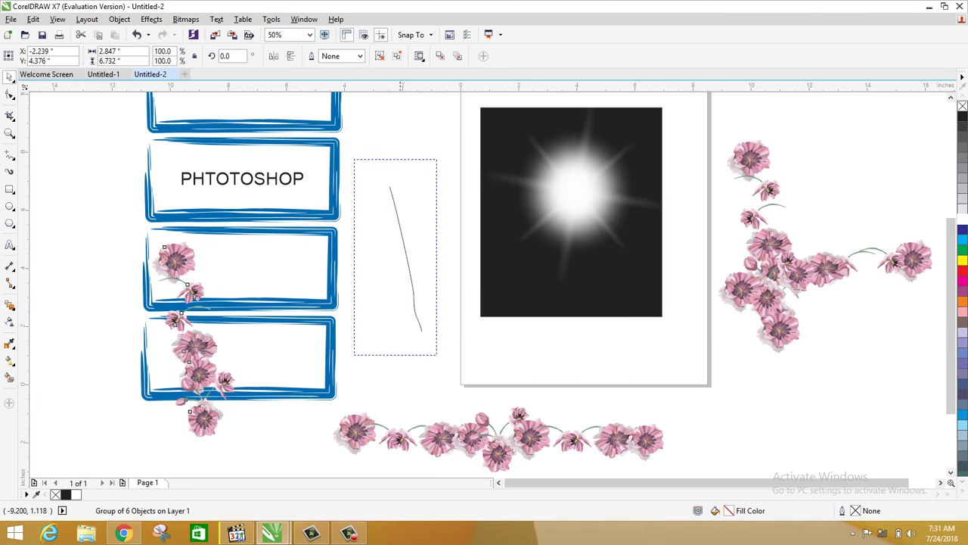
{"action": "key", "text": "ctrl+z"}
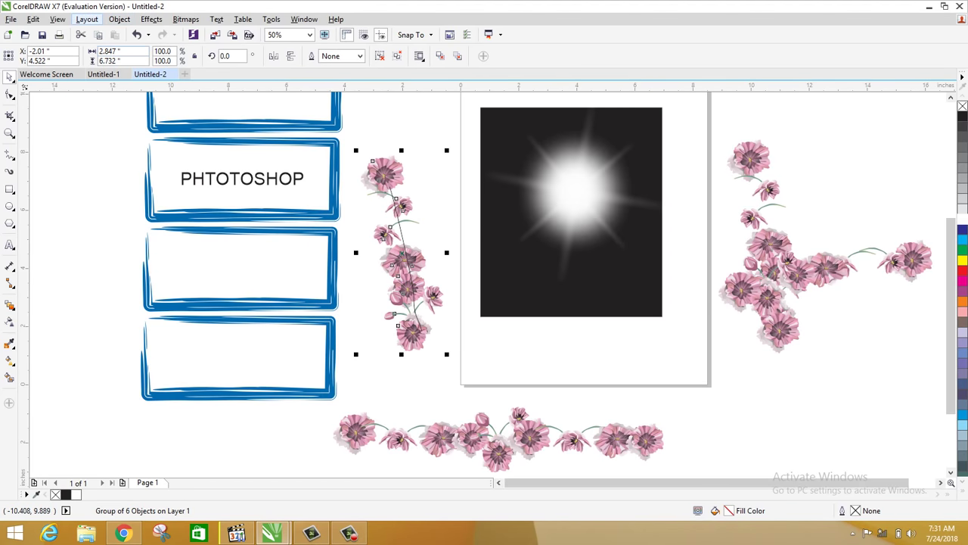
Convert the separated flower group to curves and move it slightly upward along its path line
{"action": "left_click", "coordinate": [119, 18]}
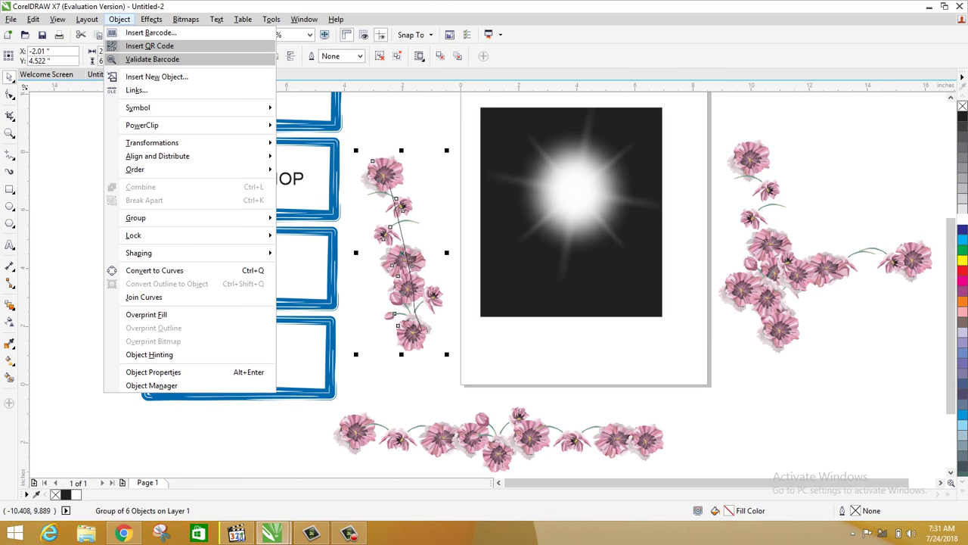
{"action": "mouse_move", "coordinate": [143, 169]}
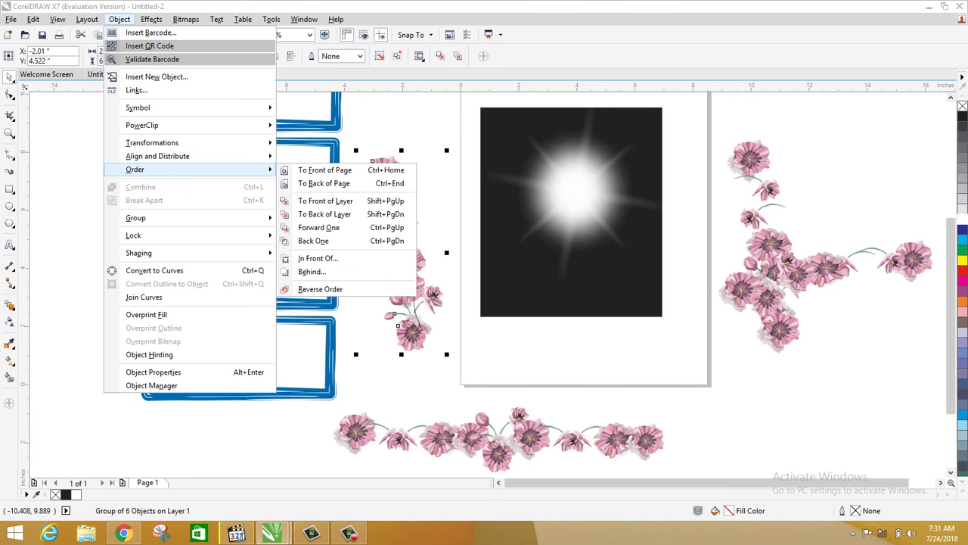
{"action": "left_click", "coordinate": [154, 271]}
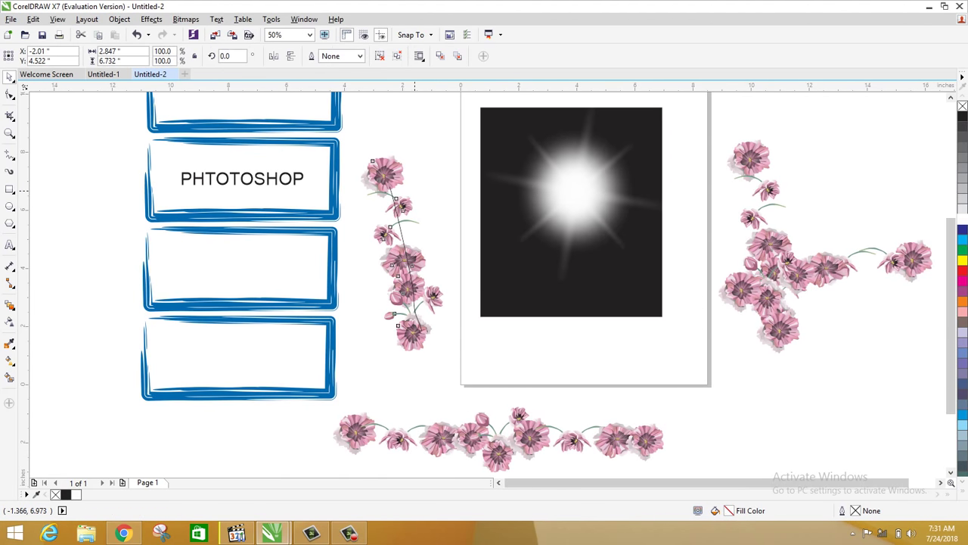
{"action": "left_click_drag", "start_coordinate": [409, 197], "coordinate": [415, 166]}
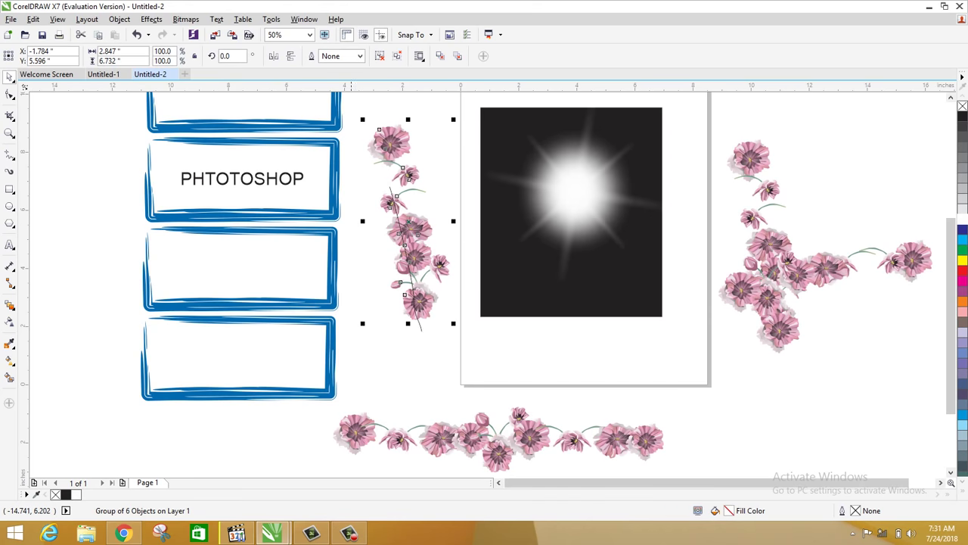
Draw two ellipses in the empty area beside the artwork, about 7.67 by 4.83 inches at the upper end and 5.5 by 4.5 inches lower down
{"action": "scroll", "coordinate": [605, 242], "scroll_direction": "down", "scroll_amount": 2}
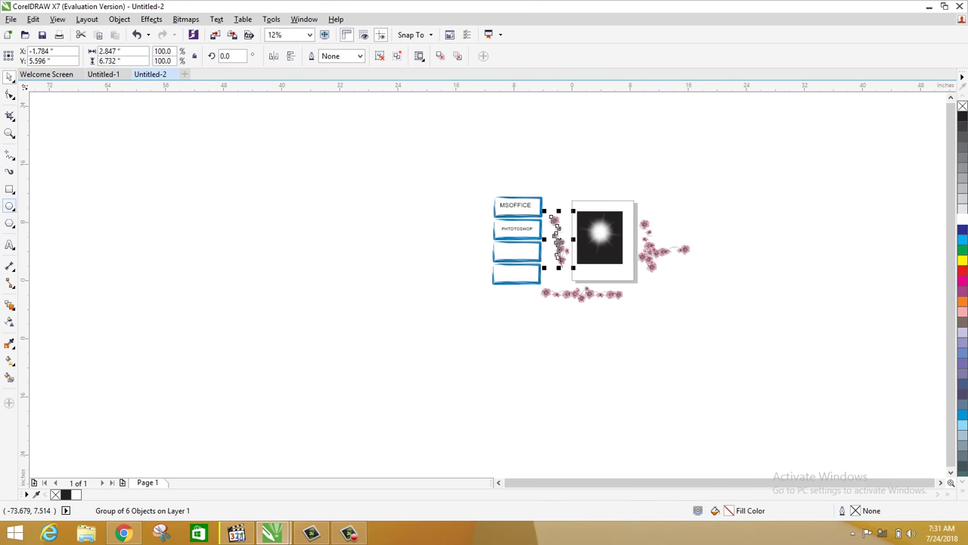
{"action": "left_click", "coordinate": [9, 205]}
{"action": "left_click_drag", "start_coordinate": [126, 166], "coordinate": [182, 202]}
{"action": "left_click_drag", "start_coordinate": [438, 361], "coordinate": [478, 395]}
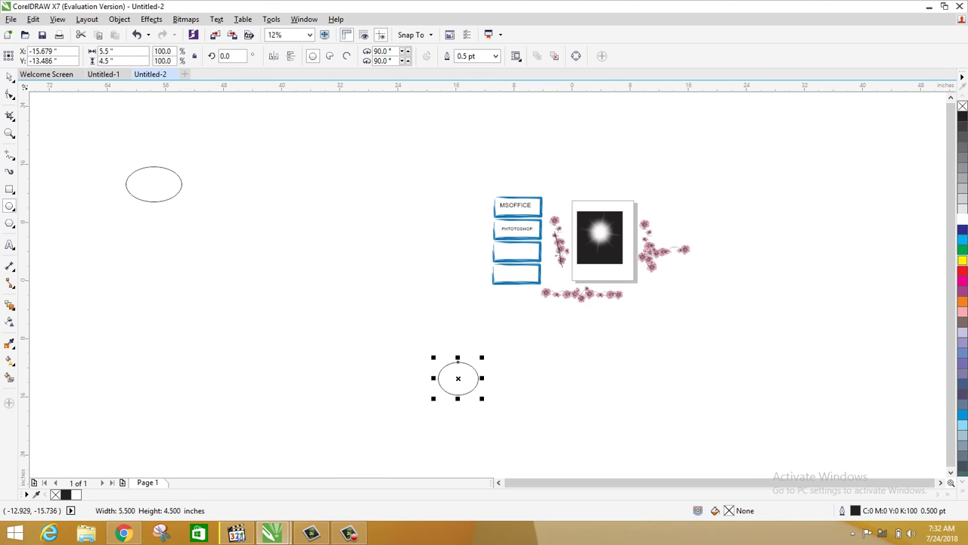
Fill the lower, smaller ellipse with yellow and the upper, larger ellipse with dark blue
{"action": "left_click", "coordinate": [963, 260]}
{"action": "left_click", "coordinate": [154, 167]}
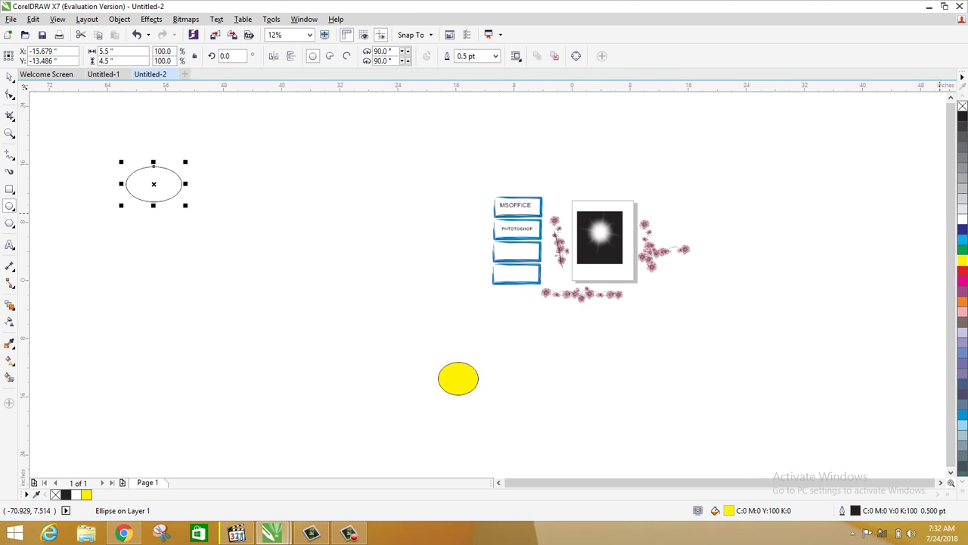
{"action": "left_click", "coordinate": [962, 228]}
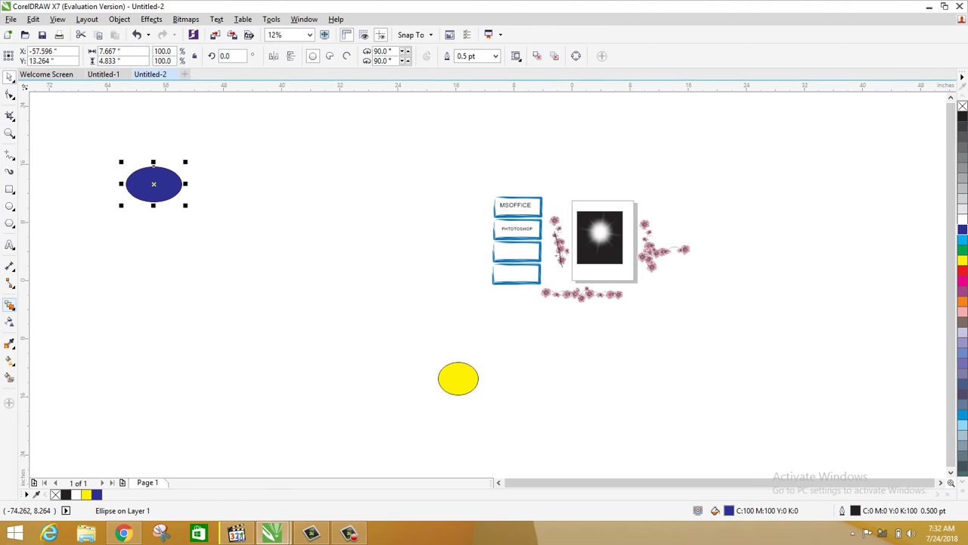
{"action": "left_click", "coordinate": [10, 305]}
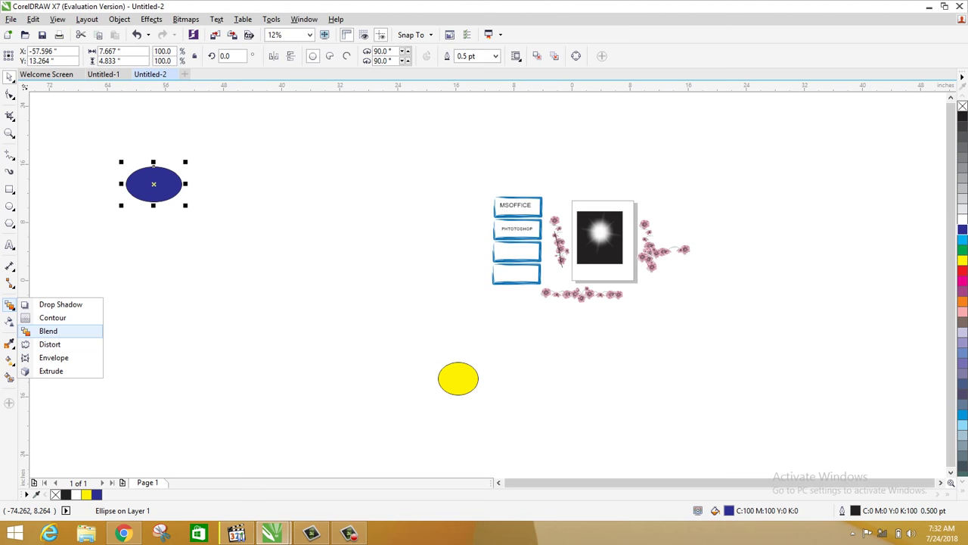
{"action": "left_click", "coordinate": [12, 80]}
{"action": "left_click", "coordinate": [11, 77]}
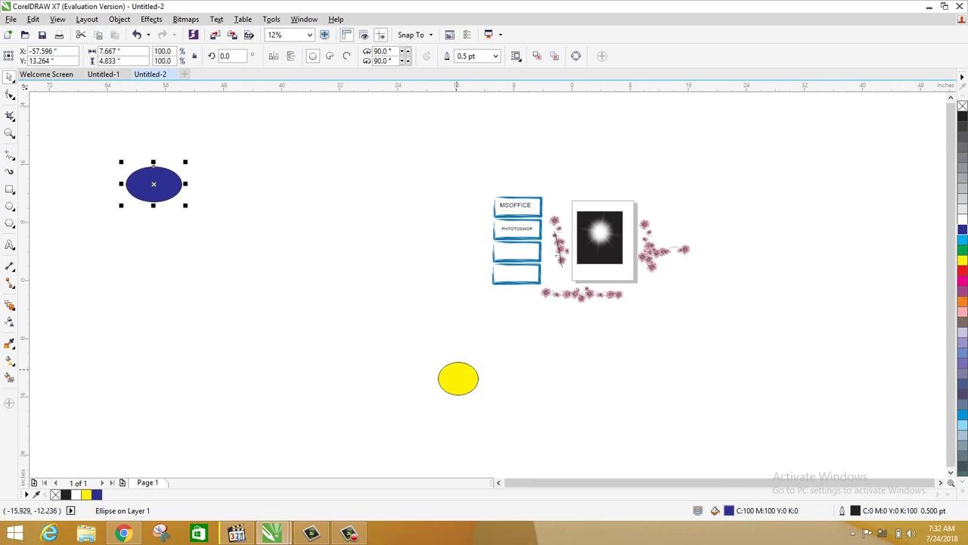
Blend the dark blue and yellow ellipses together with 20 steps, and deselect the result
{"action": "left_click", "coordinate": [459, 380], "text": "shift"}
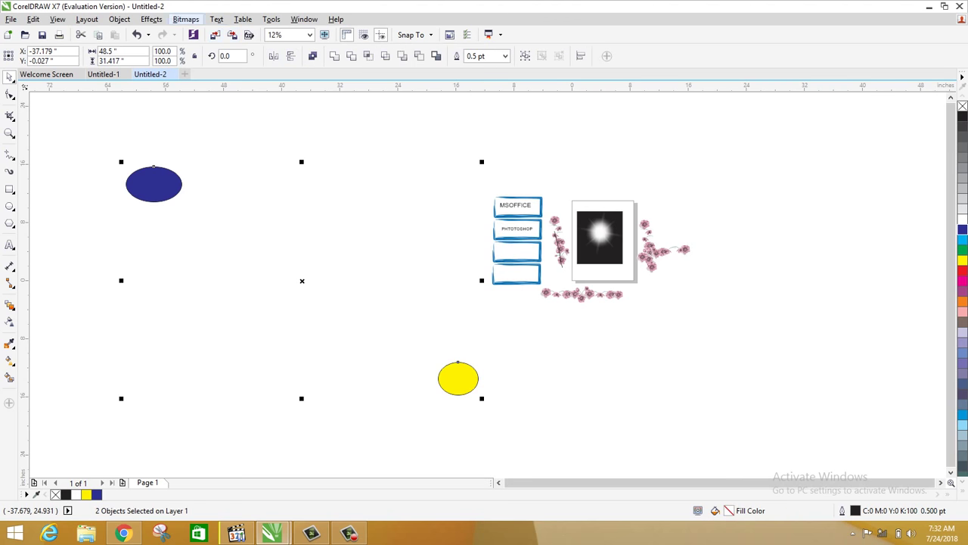
{"action": "left_click", "coordinate": [151, 19]}
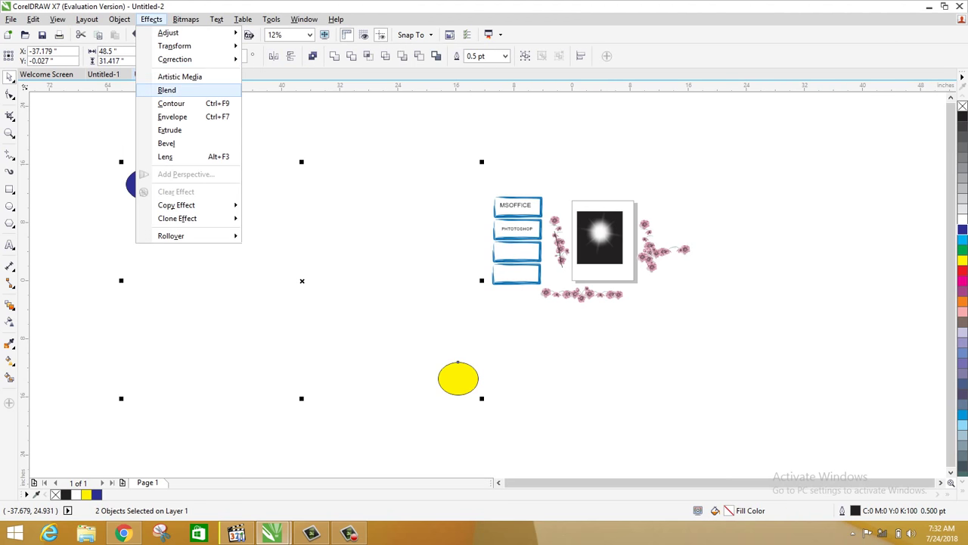
{"action": "left_click", "coordinate": [167, 90]}
{"action": "scroll", "coordinate": [29, 284], "scroll_direction": "down", "scroll_amount": 1}
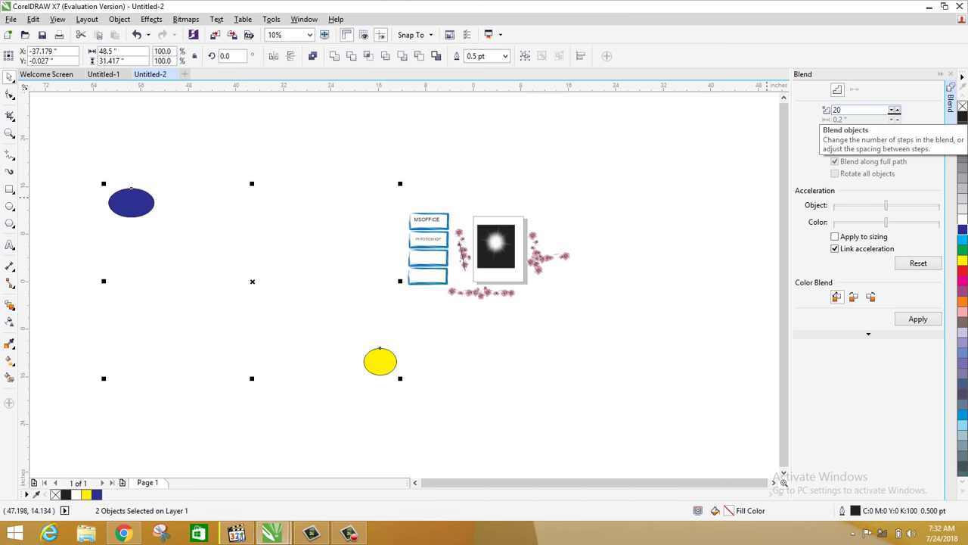
{"action": "left_click", "coordinate": [918, 319]}
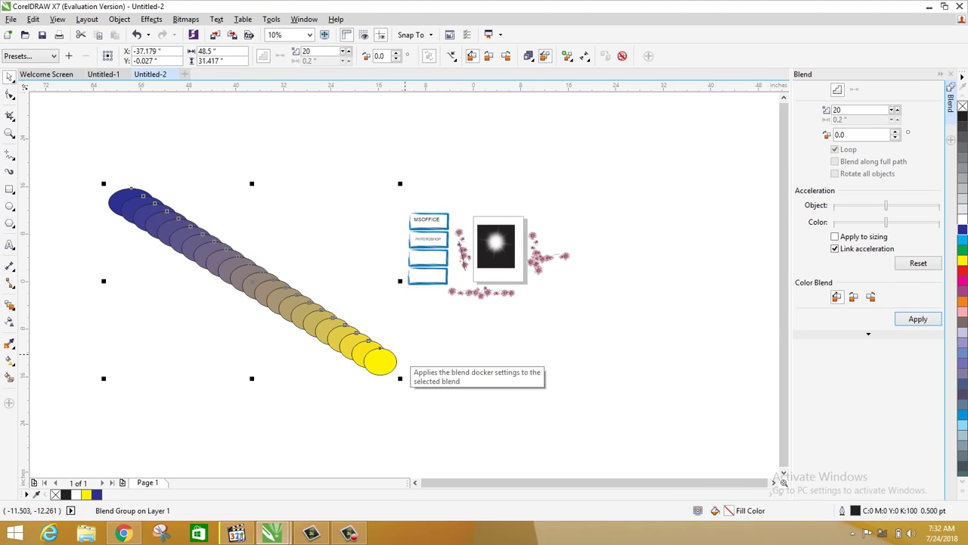
{"action": "left_click", "coordinate": [128, 169]}
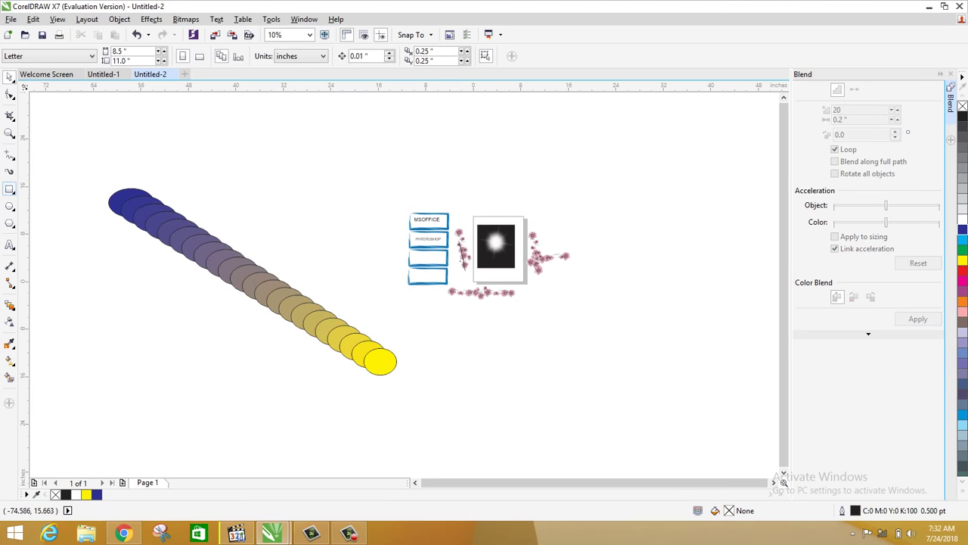
Draw two rectangles beside the artwork, the upper about 8.56 by 7.64 inches filled yellow, the lower about 7.54 by 6.32 inches filled orange
{"action": "left_click_drag", "start_coordinate": [681, 283], "coordinate": [733, 330]}
{"action": "left_click_drag", "start_coordinate": [560, 382], "coordinate": [604, 417]}
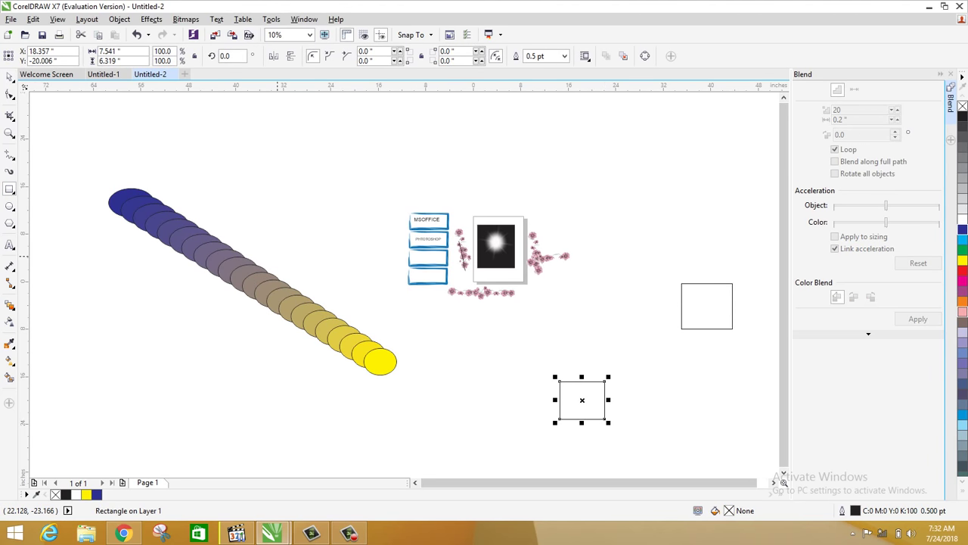
{"action": "left_click", "coordinate": [963, 302]}
{"action": "left_click", "coordinate": [9, 77]}
{"action": "left_click", "coordinate": [718, 294]}
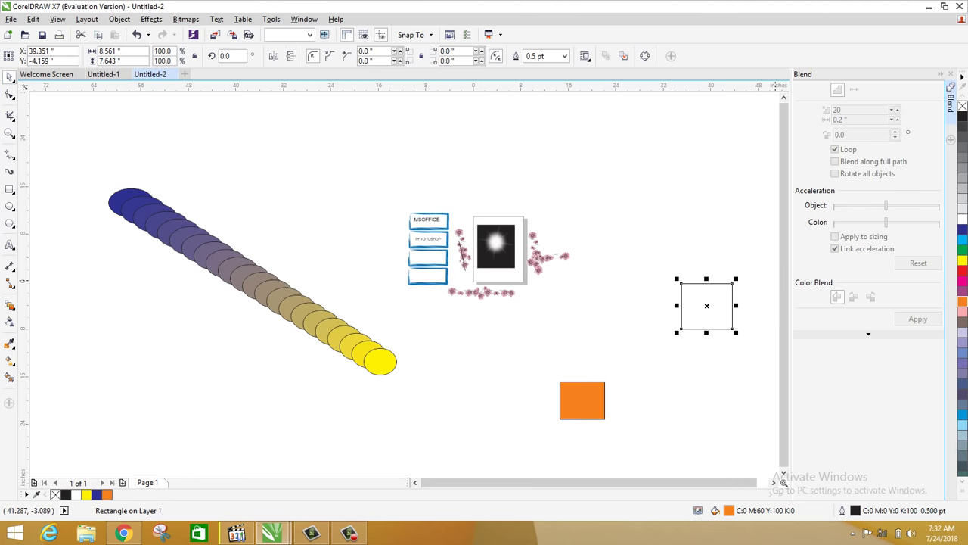
{"action": "left_click", "coordinate": [962, 260]}
Blend the orange and yellow rectangles together with 20 steps, and delete the resulting blend
{"action": "left_click", "coordinate": [10, 304]}
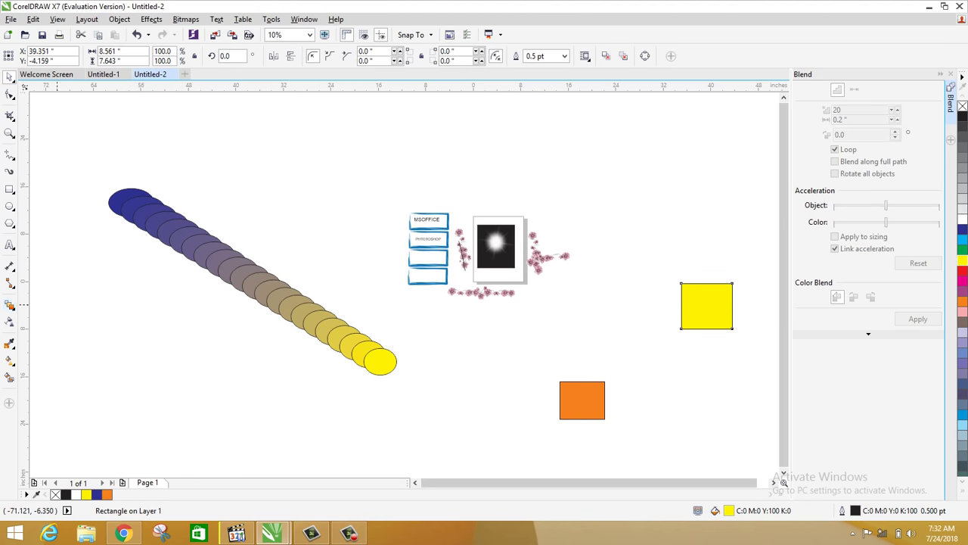
{"action": "left_click_drag", "start_coordinate": [725, 298], "coordinate": [706, 306]}
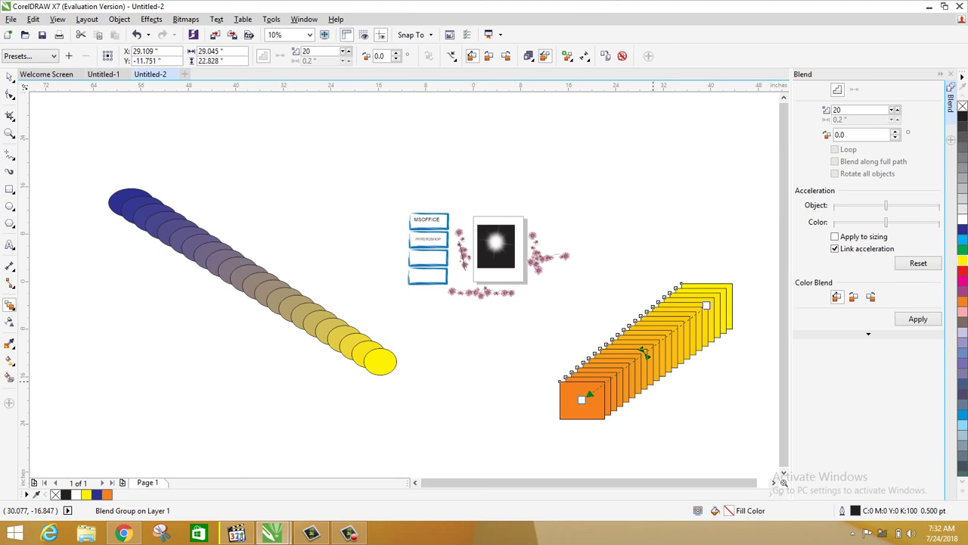
{"action": "key", "text": "Delete"}
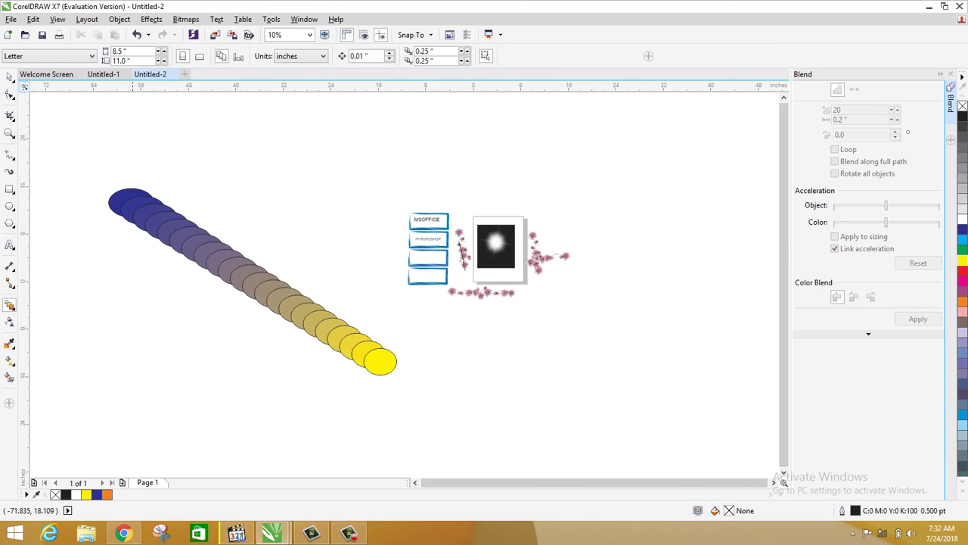
Move the ellipse blend slightly down and to the right, and apply a 60-degree blend direction with Loop enabled
{"action": "left_click", "coordinate": [9, 77]}
{"action": "left_click_drag", "start_coordinate": [214, 256], "coordinate": [236, 268]}
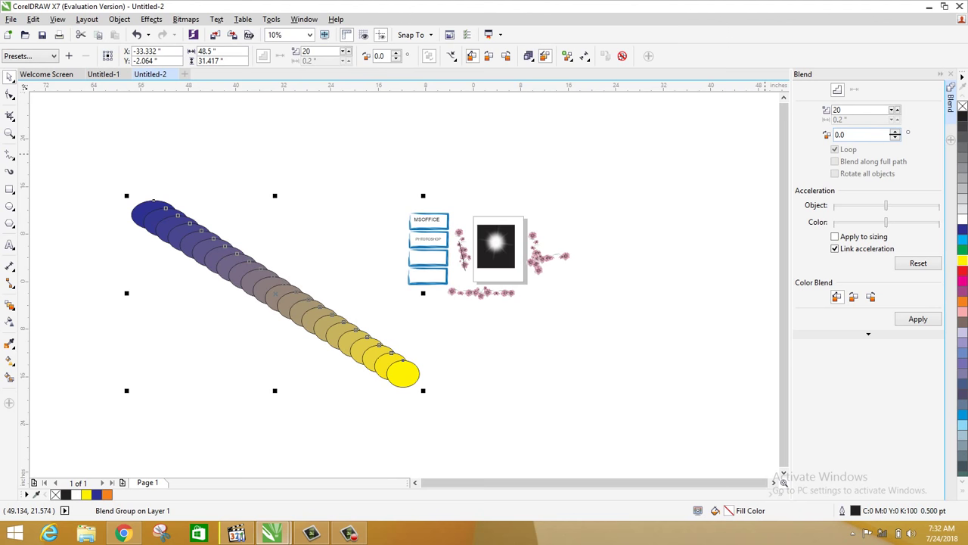
{"action": "type", "text": "1"}
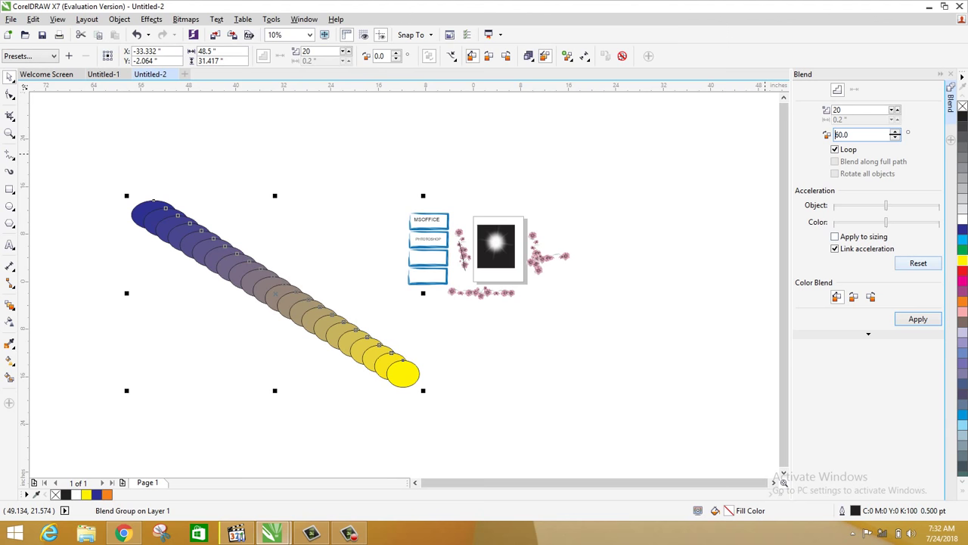
{"action": "key", "text": "Return"}
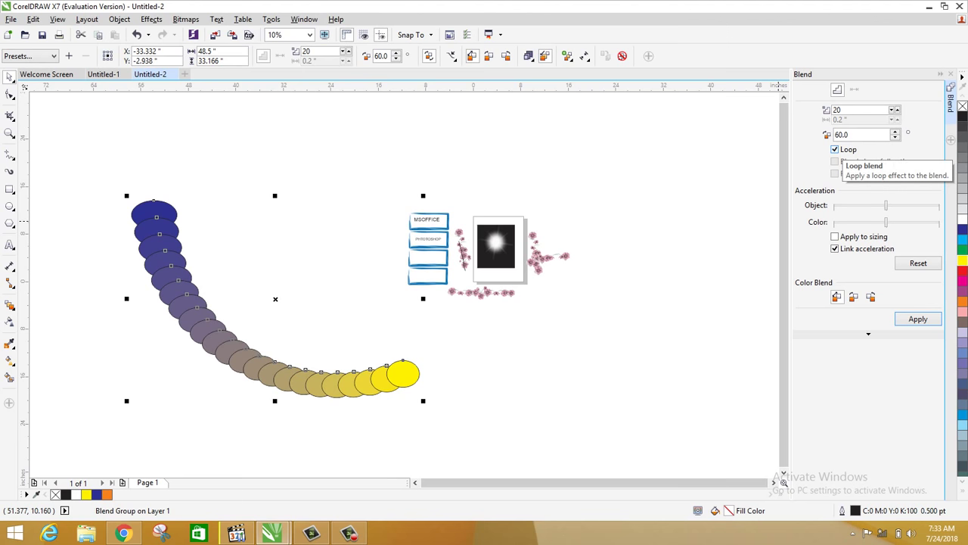
Apply the 60-degree ellipse blend with Loop disabled for comparison, and reapply it with Loop enabled
{"action": "left_click", "coordinate": [835, 149]}
{"action": "left_click", "coordinate": [918, 318]}
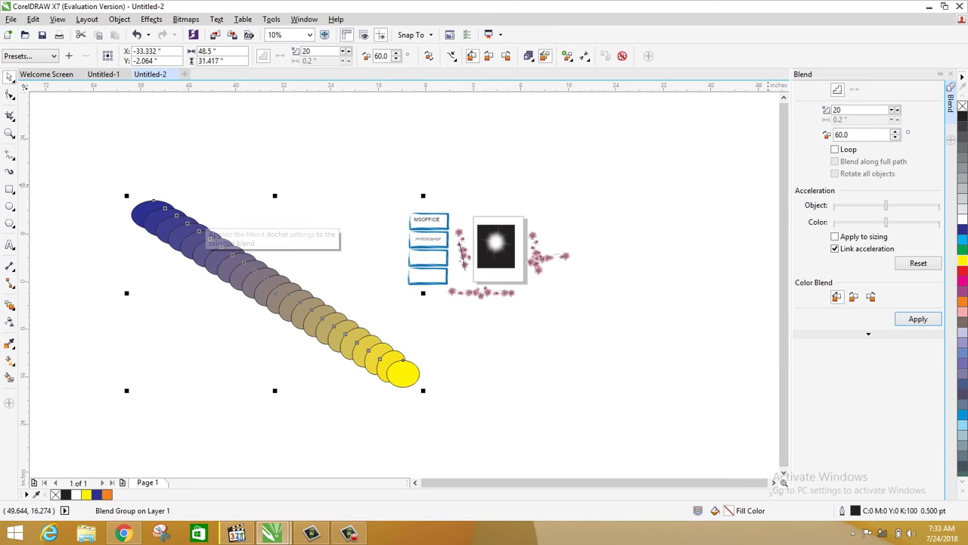
{"action": "left_click", "coordinate": [835, 149]}
{"action": "left_click", "coordinate": [918, 319]}
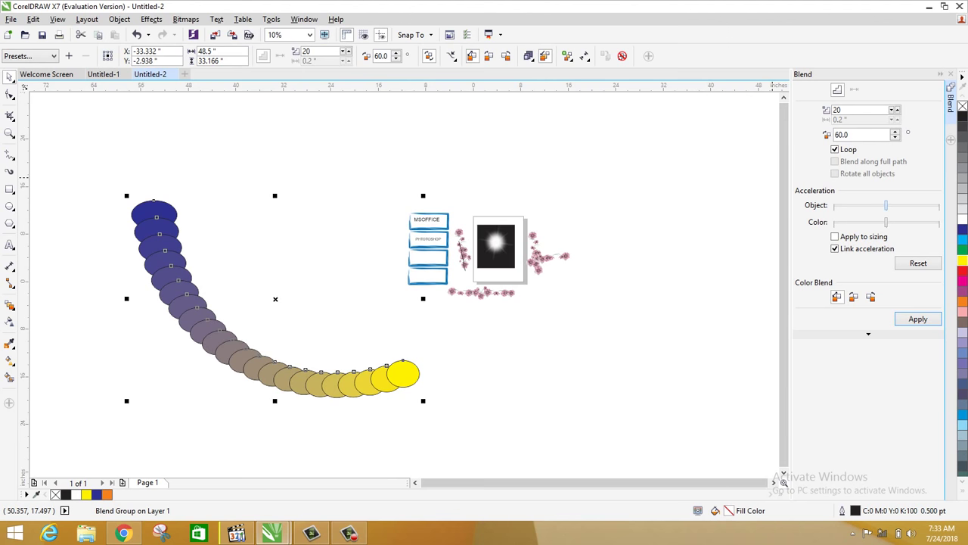
Apply linked object and color acceleration shifted toward the dark blue ellipse, and return both to about the midpoint
{"action": "left_click_drag", "start_coordinate": [886, 205], "coordinate": [864, 205]}
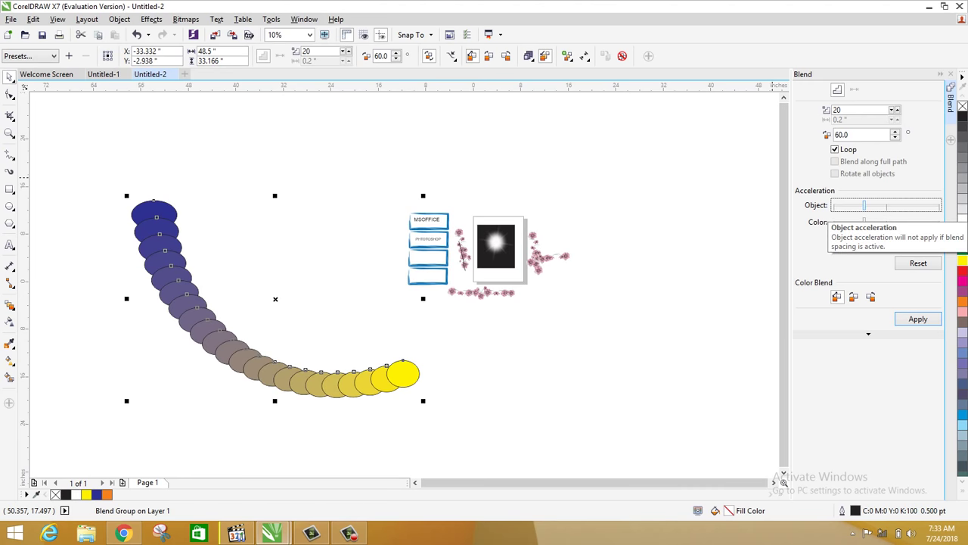
{"action": "left_click", "coordinate": [918, 319]}
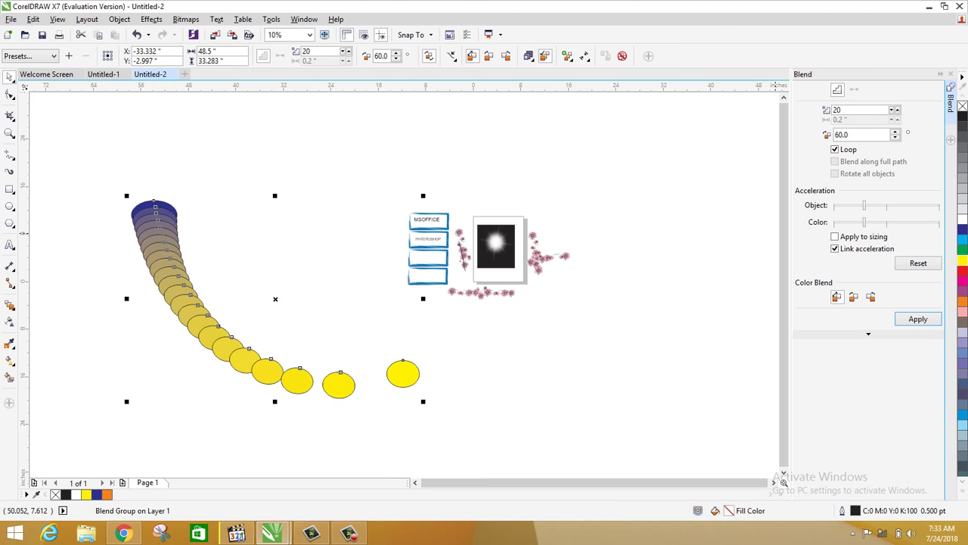
{"action": "left_click_drag", "start_coordinate": [864, 223], "coordinate": [888, 223]}
{"action": "left_click", "coordinate": [917, 319]}
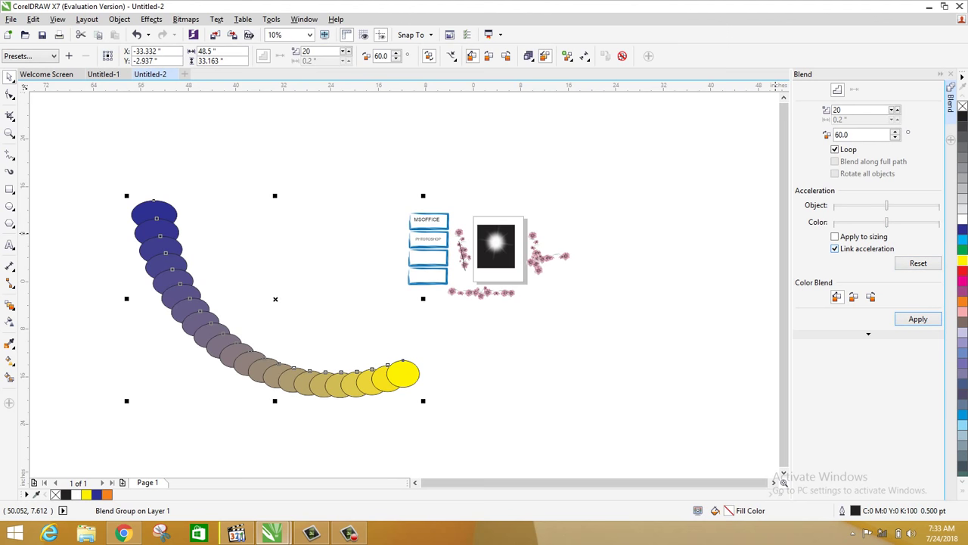
Unlink the blend's object and color acceleration, and apply a color acceleration raised moderately above the midpoint
{"action": "left_click", "coordinate": [835, 248]}
{"action": "left_click_drag", "start_coordinate": [887, 222], "coordinate": [909, 222]}
{"action": "left_click", "coordinate": [918, 318]}
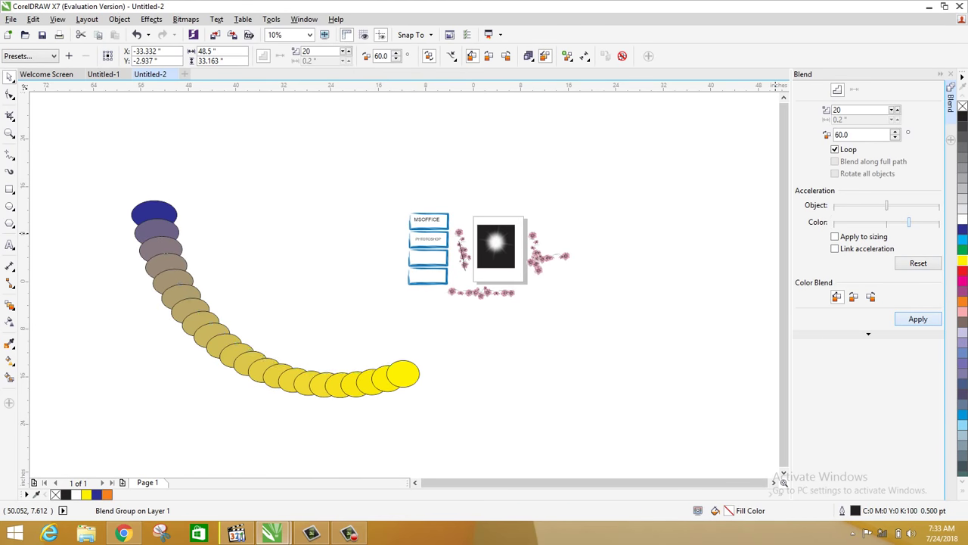
{"action": "left_click", "coordinate": [918, 318]}
Apply a strongly lowered object acceleration to the blend, and reapply it with object acceleration back near the midpoint
{"action": "left_click_drag", "start_coordinate": [887, 205], "coordinate": [855, 205]}
{"action": "left_click", "coordinate": [918, 319]}
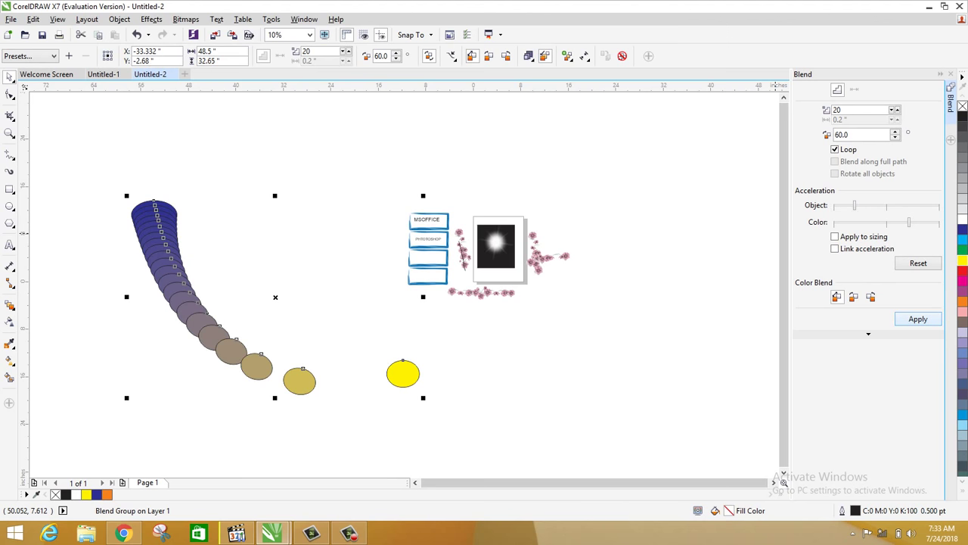
{"action": "left_click_drag", "start_coordinate": [855, 205], "coordinate": [886, 205]}
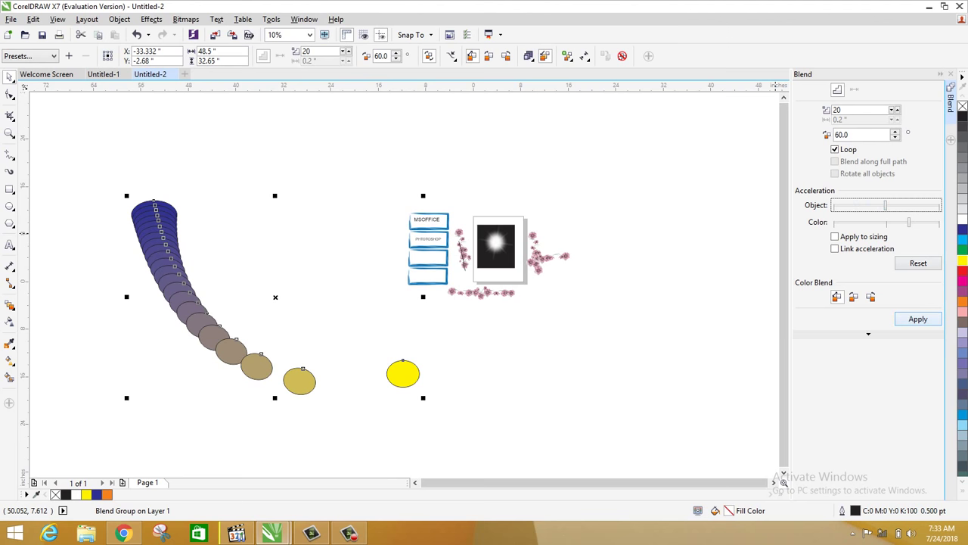
{"action": "left_click", "coordinate": [917, 318]}
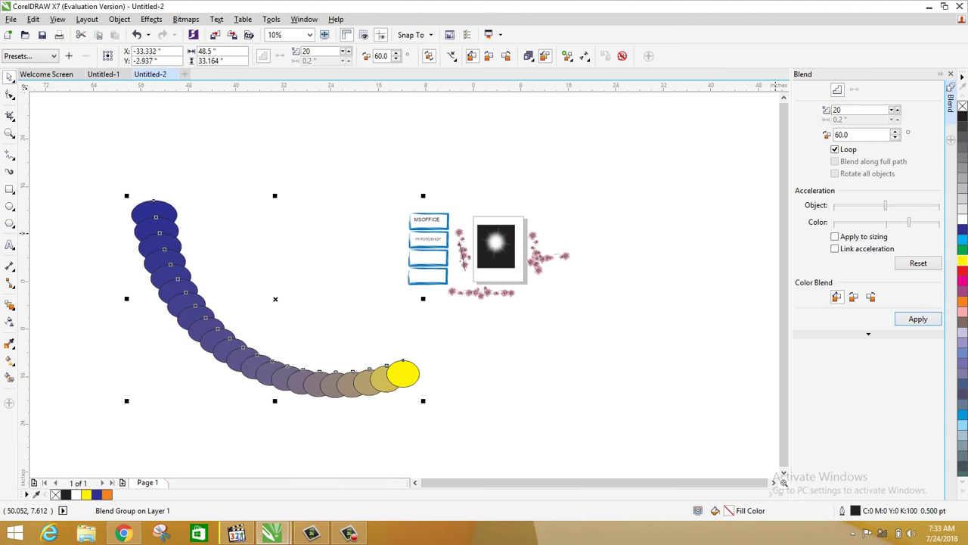
Close the Blend docker and view the list of available effects without choosing one
{"action": "left_click", "coordinate": [951, 74]}
{"action": "left_click", "coordinate": [151, 19]}
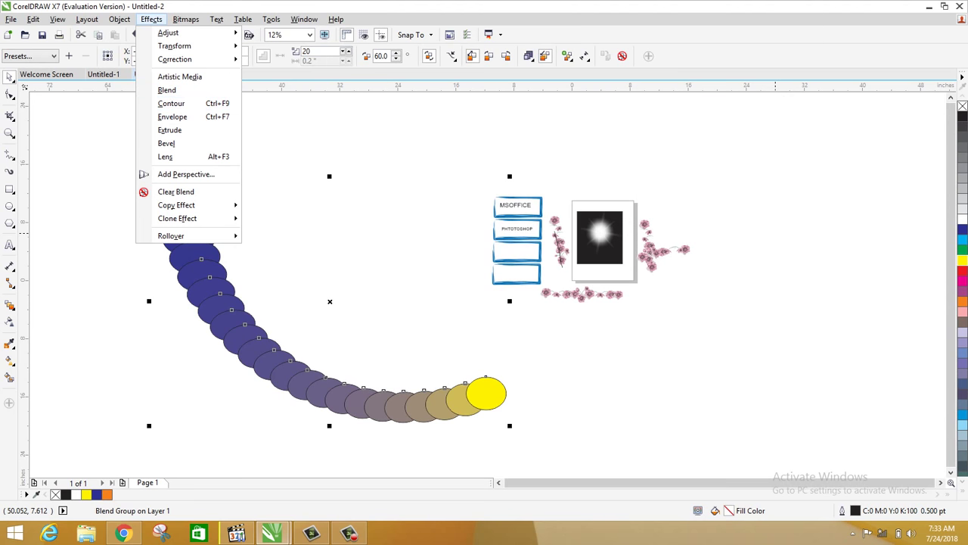
{"action": "left_click", "coordinate": [396, 252]}
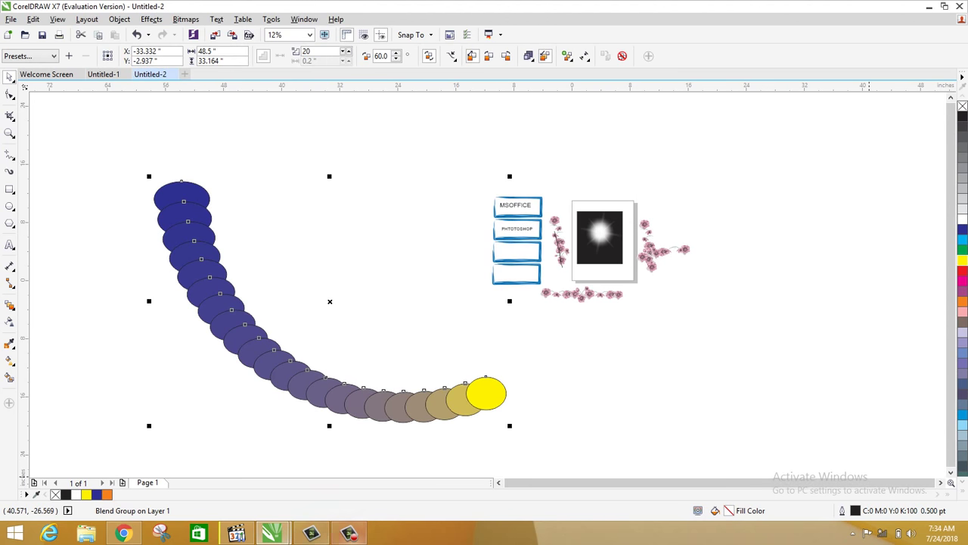